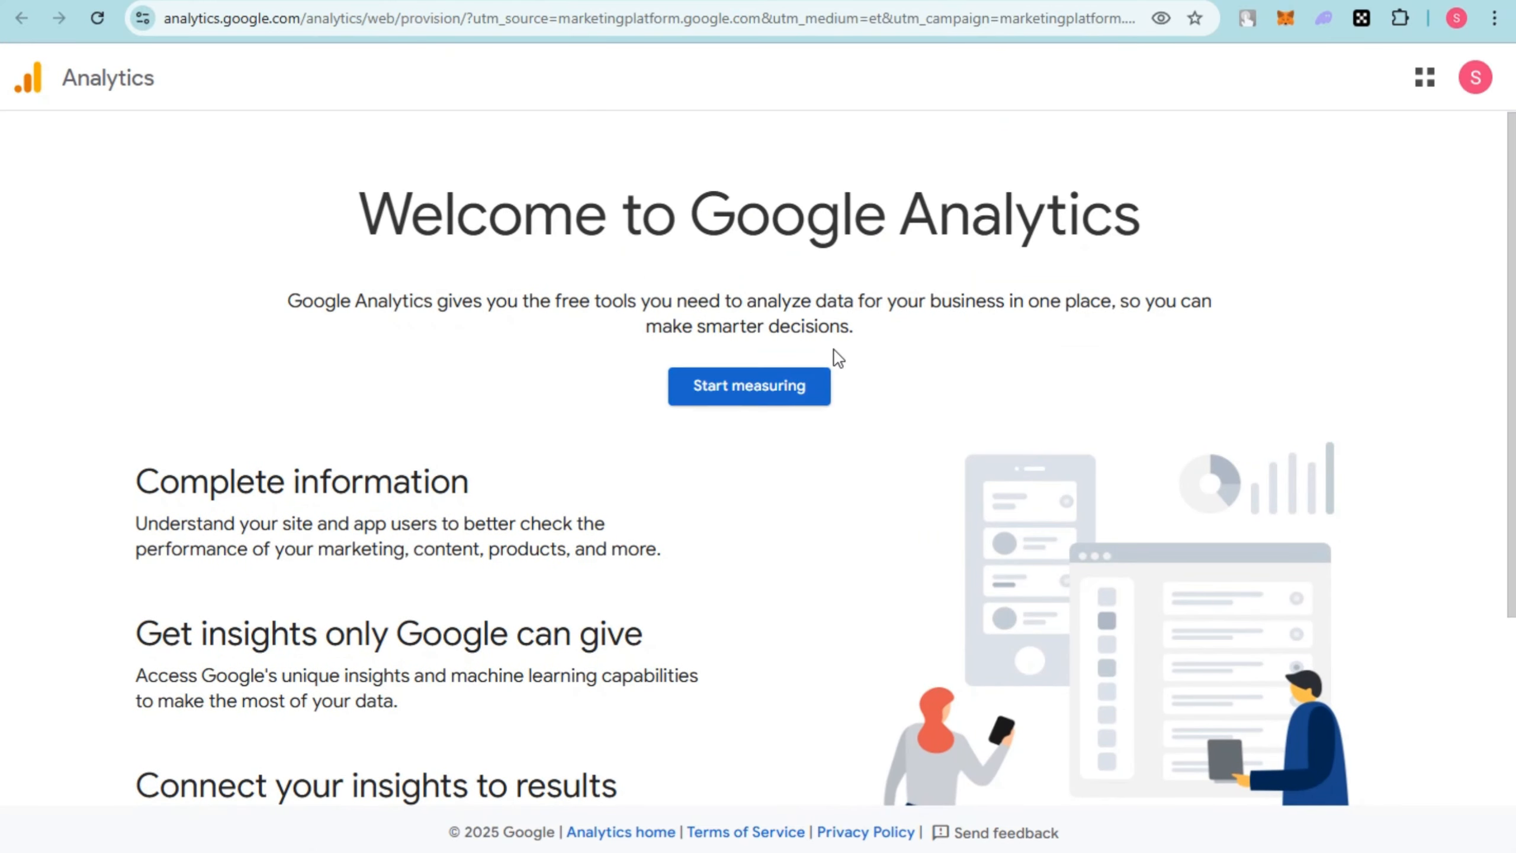
# Step: Start the Analytics account setup and enable data sharing with Google products & services
pyautogui.click(782, 397)
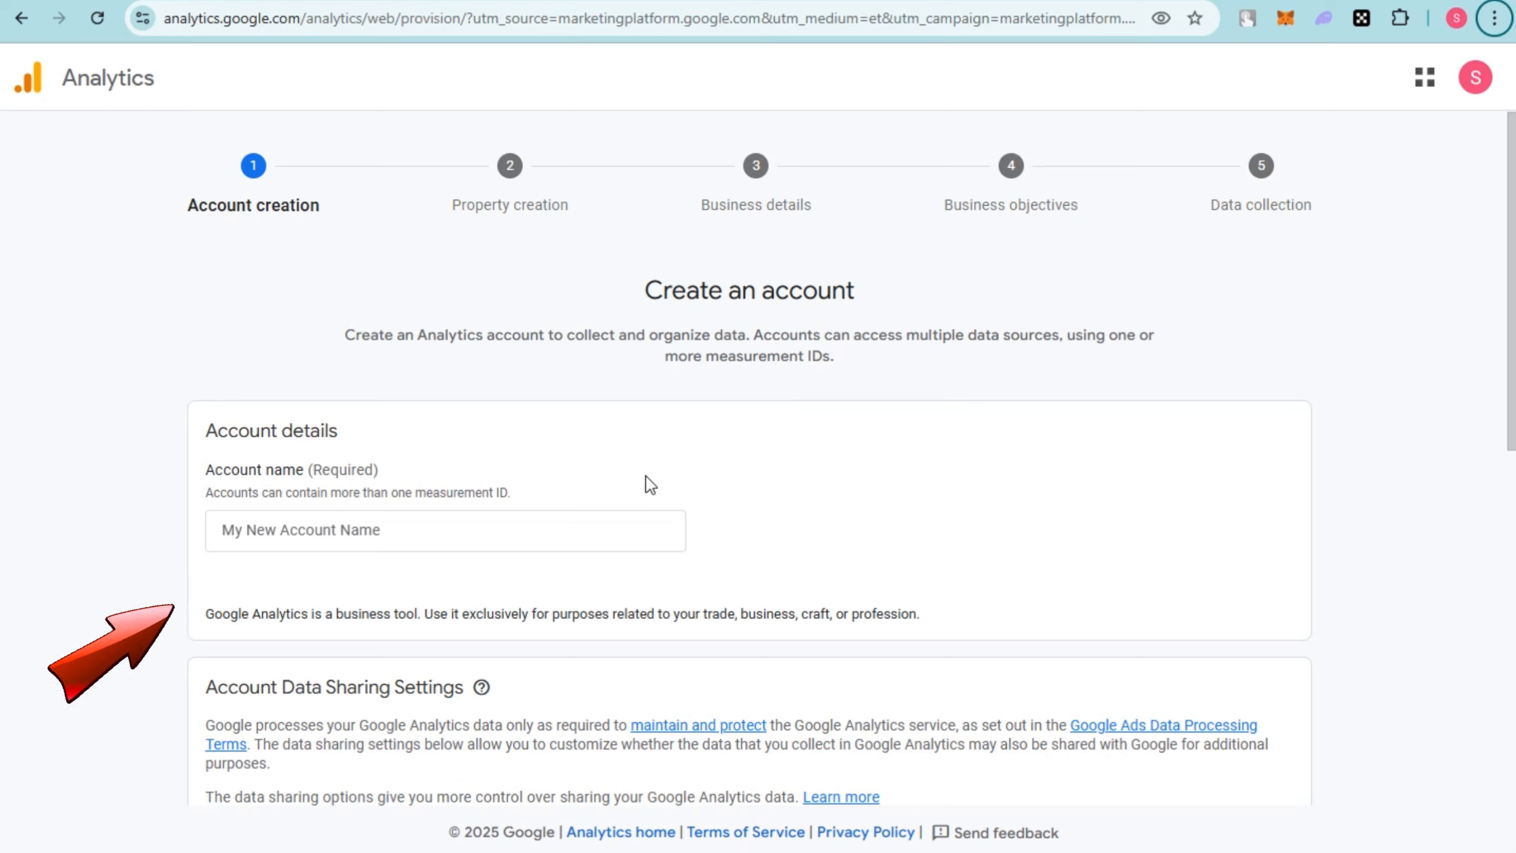
pyautogui.scroll(-2, 724, 461)
pyautogui.scroll(-5, 728, 465)
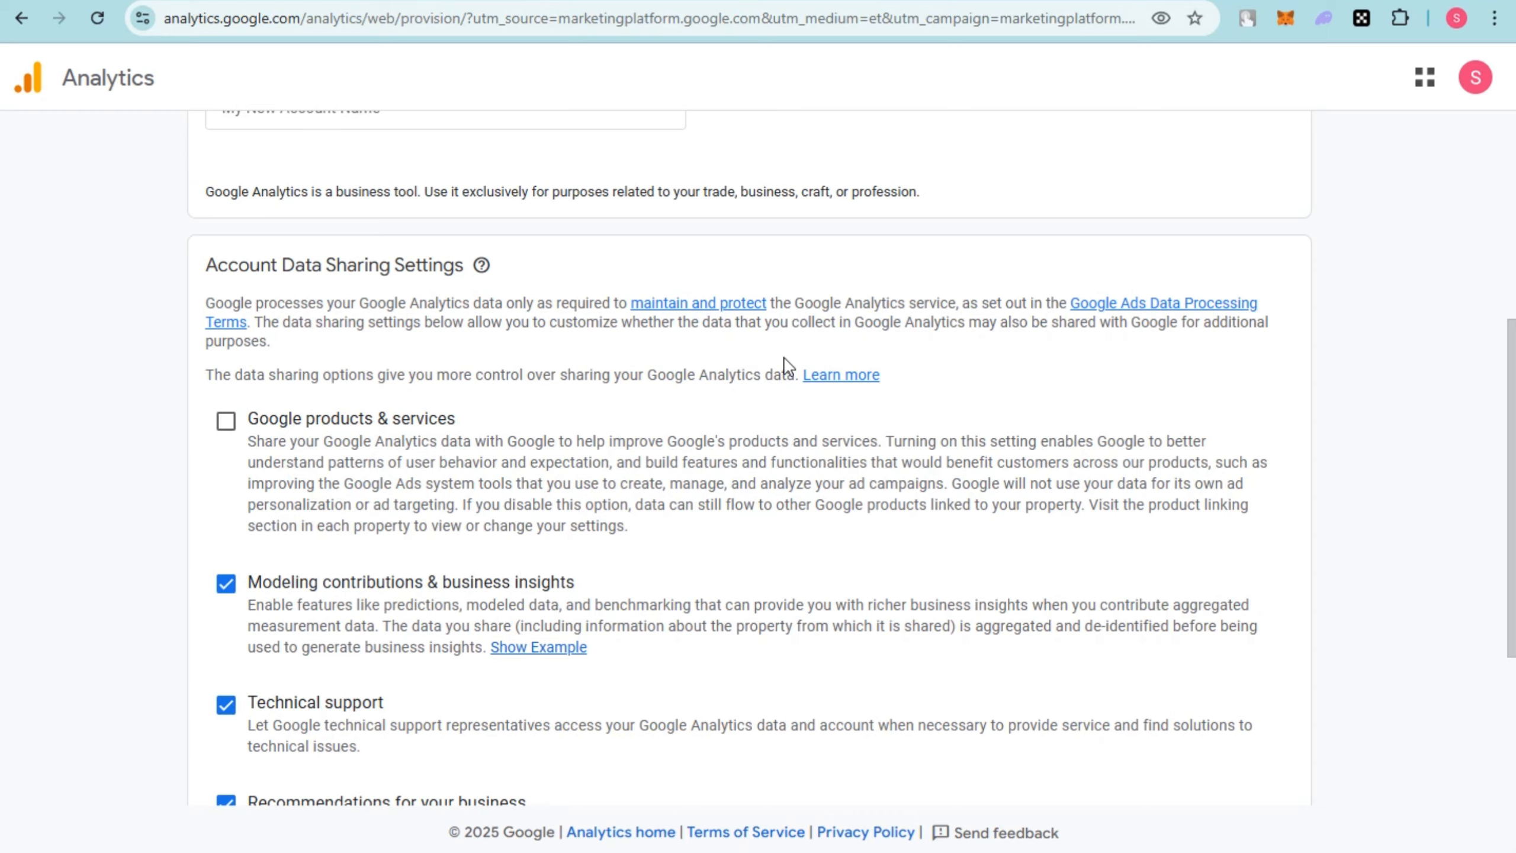
pyautogui.scroll(-5, 944, 566)
pyautogui.scroll(4, 260, 323)
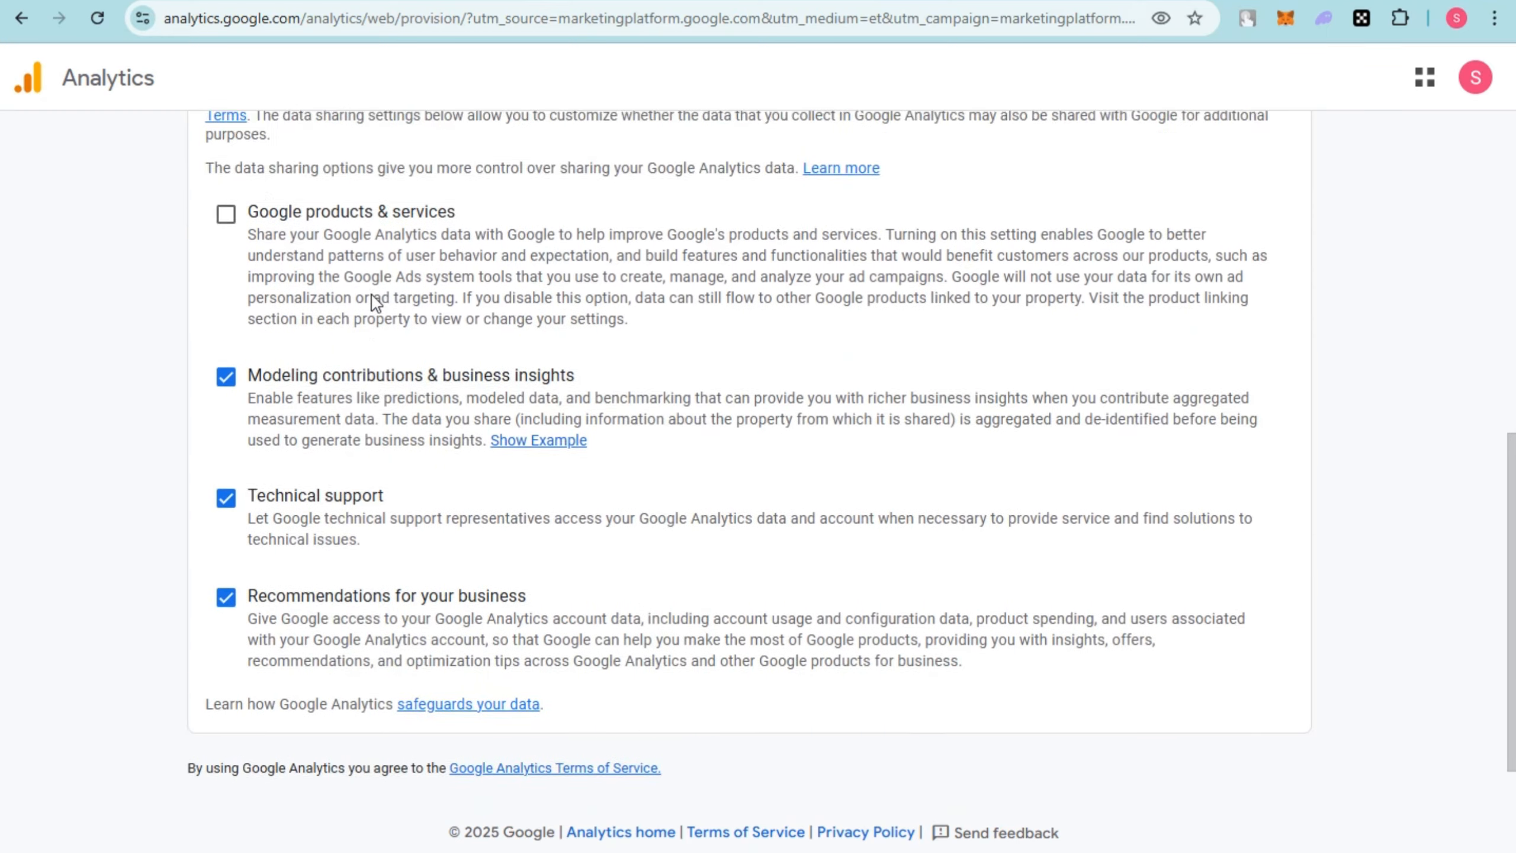
pyautogui.click(226, 332)
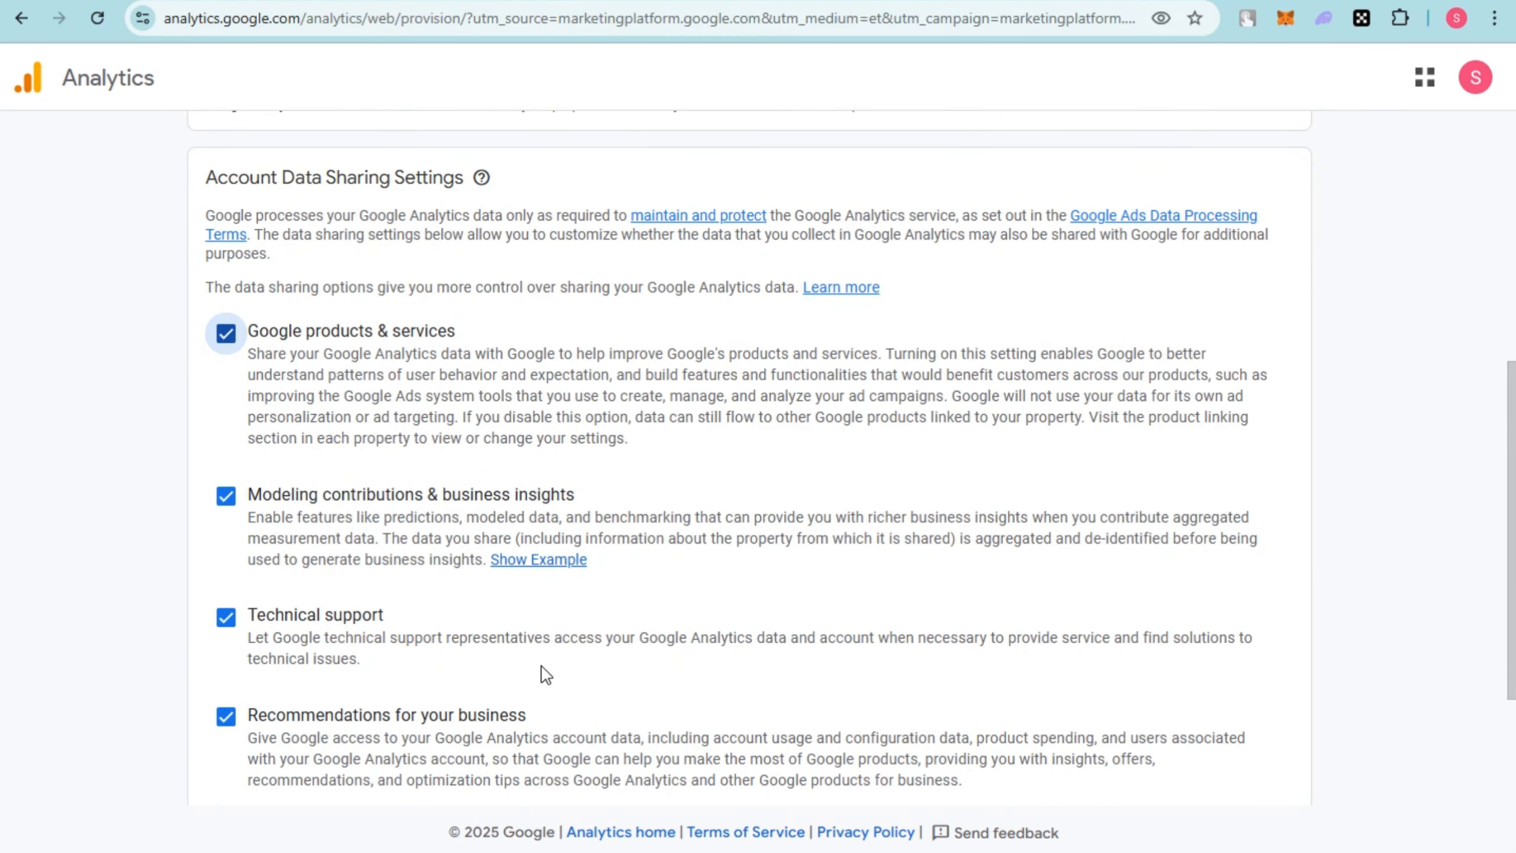
# Step: Name the new Analytics account "Framer" and continue to property creation
pyautogui.scroll(-3, 546, 675)
pyautogui.scroll(10, 931, 599)
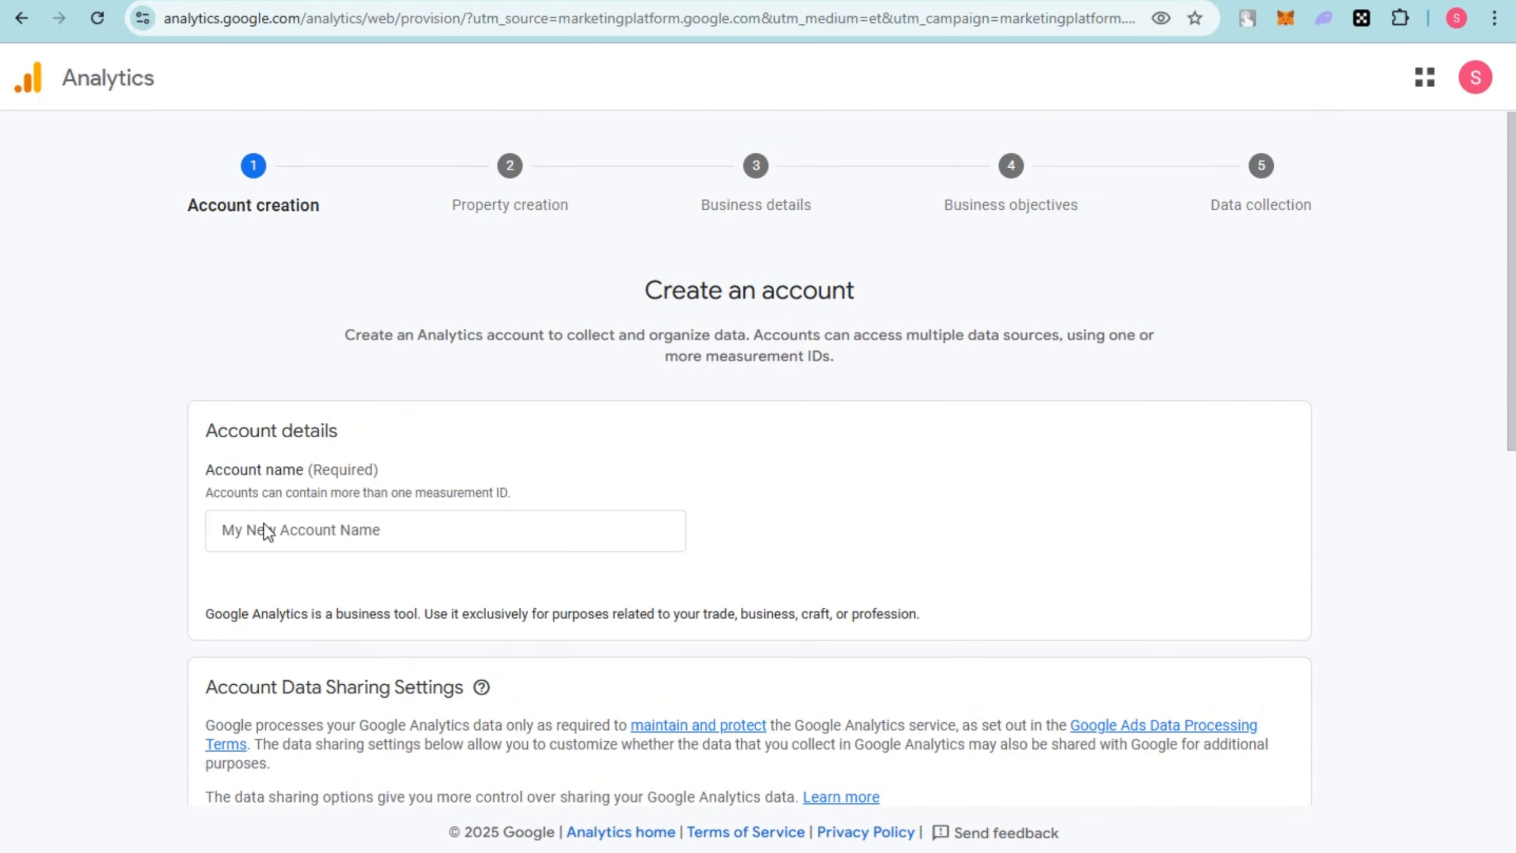
pyautogui.click(372, 531)
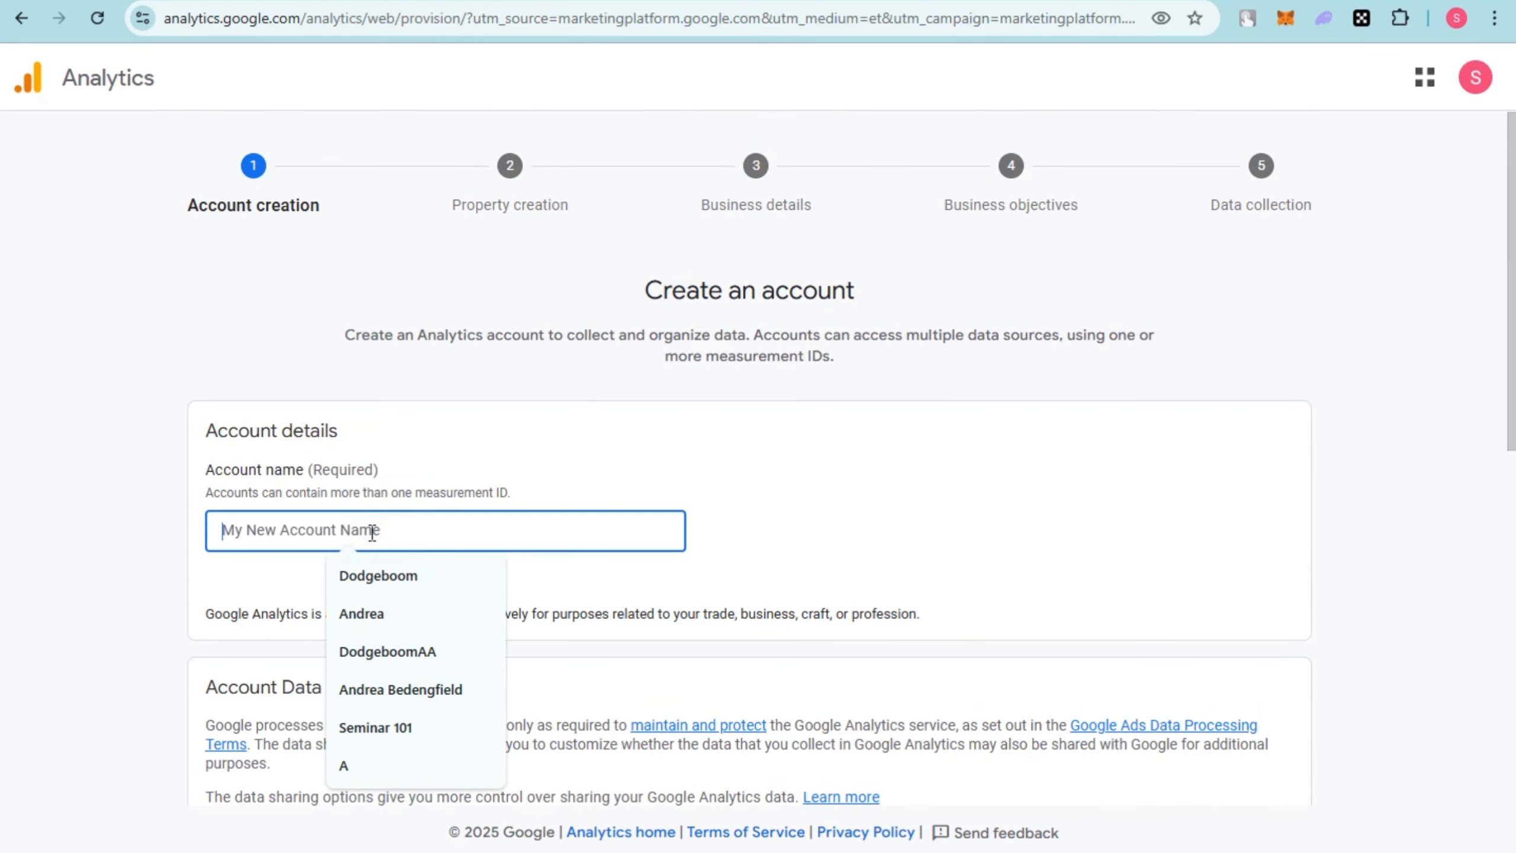
pyautogui.write('G')
pyautogui.press('BackSpace')
pyautogui.write('Framer')
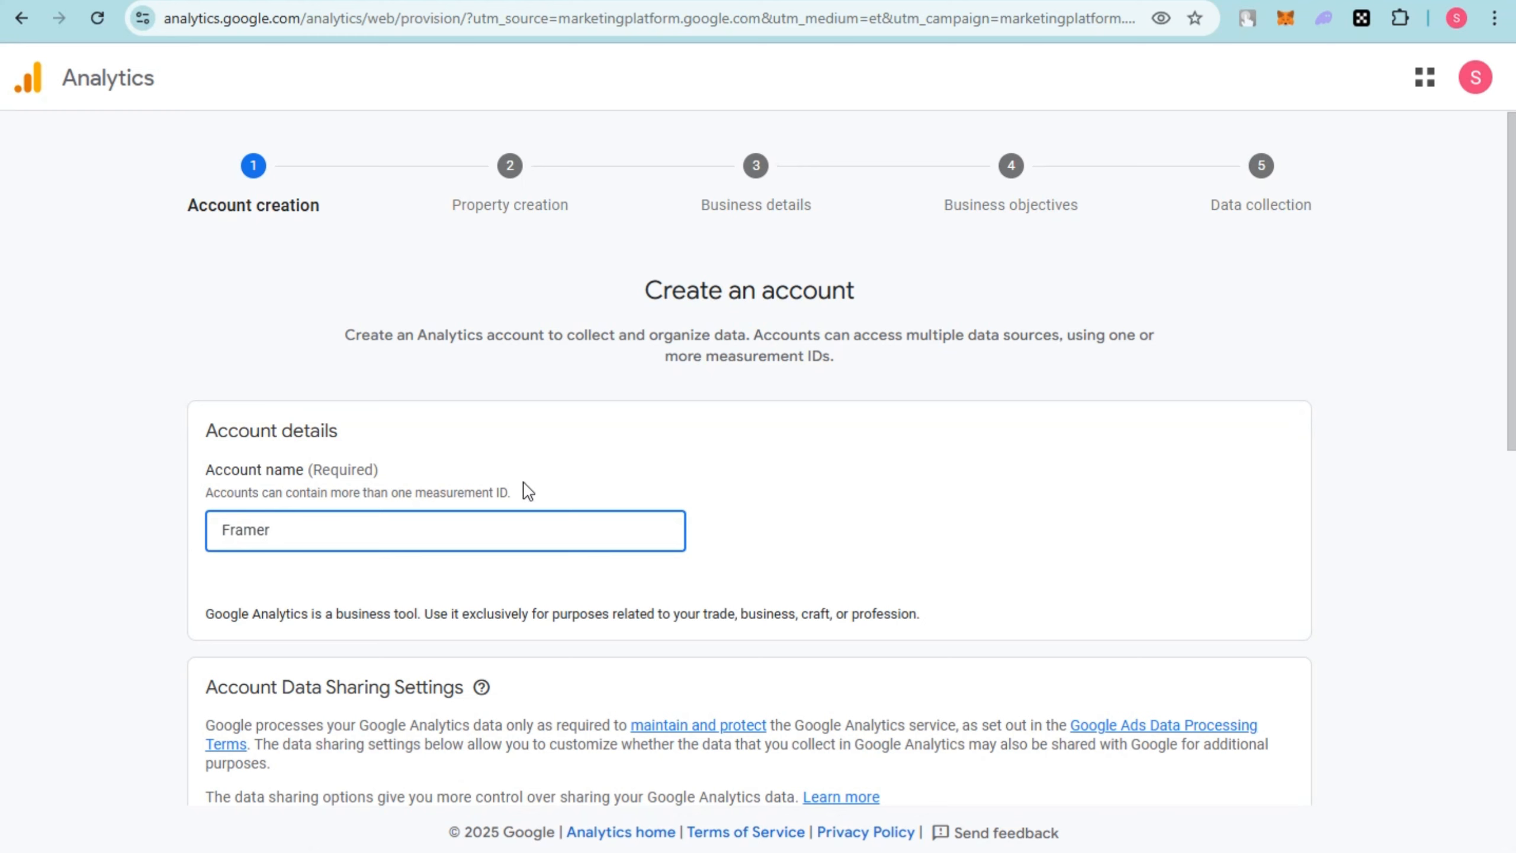
pyautogui.scroll(-10, 399, 537)
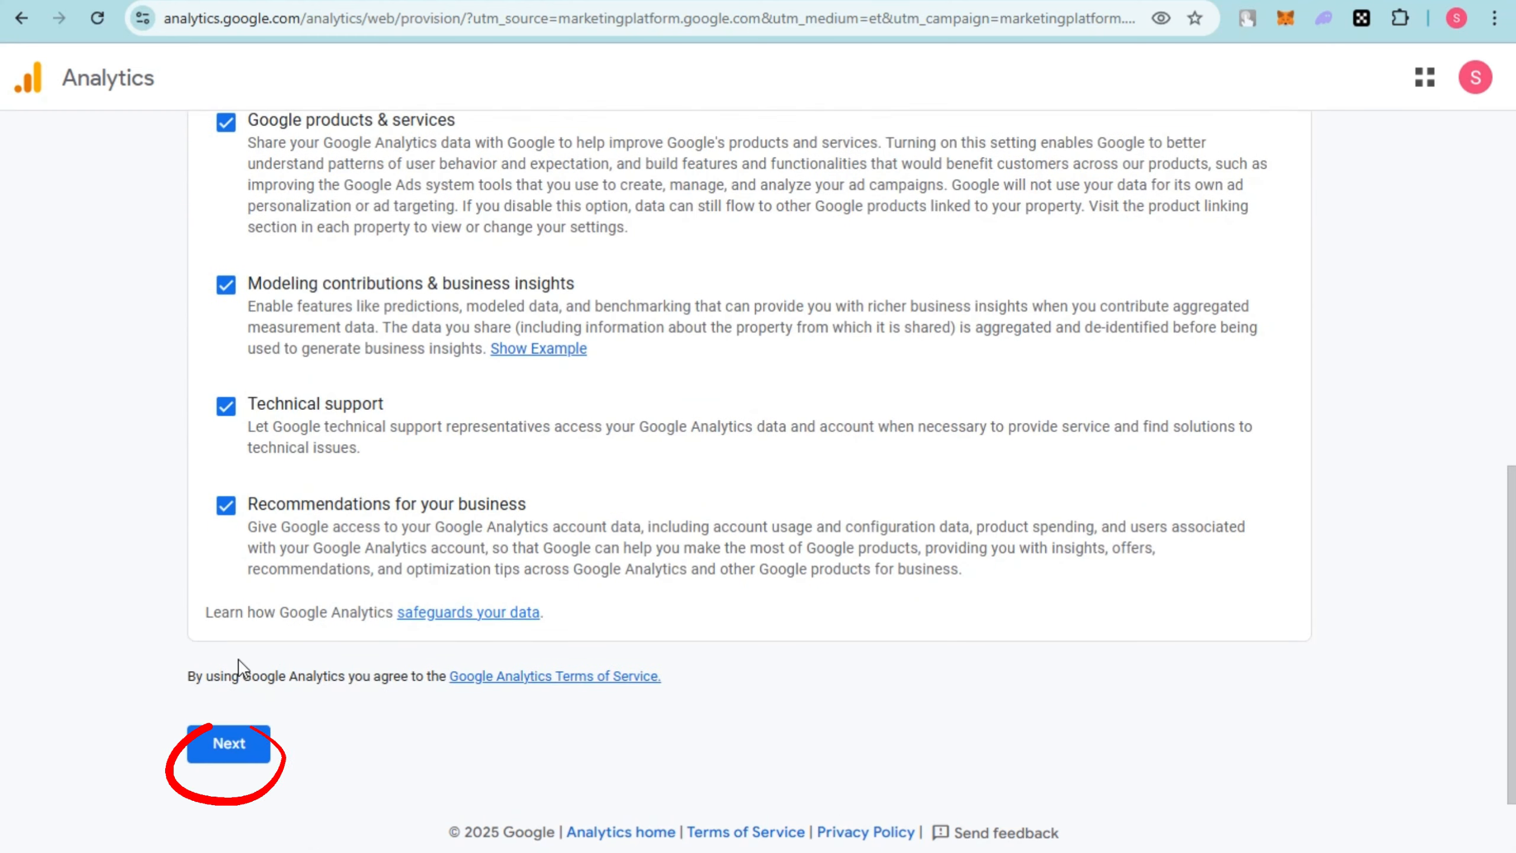
pyautogui.click(224, 750)
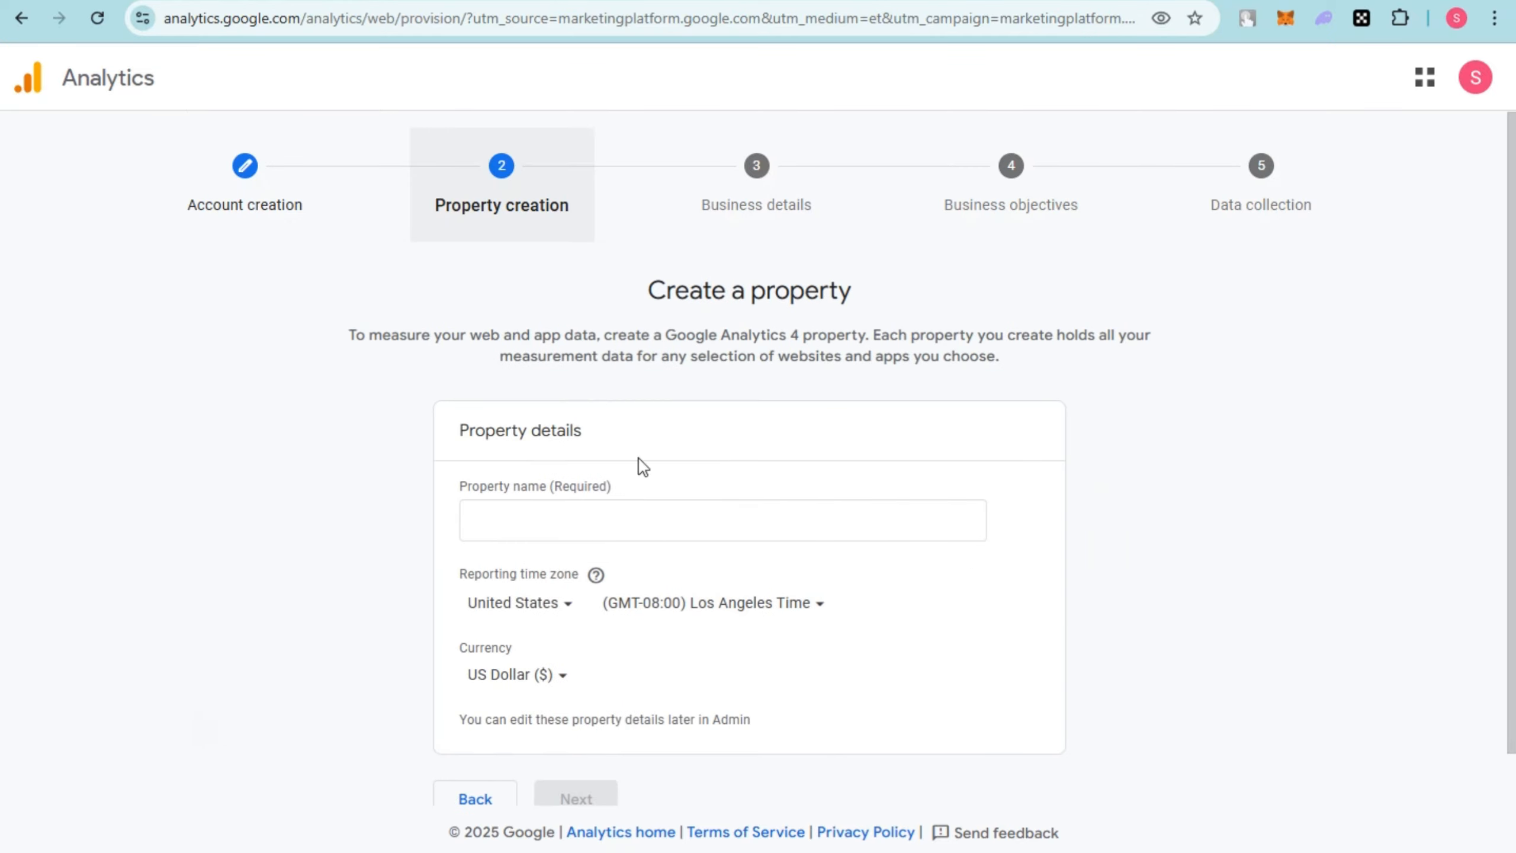
# Step: Name the property "TASK 1" and continue to the business details
pyautogui.scroll(-1, 651, 624)
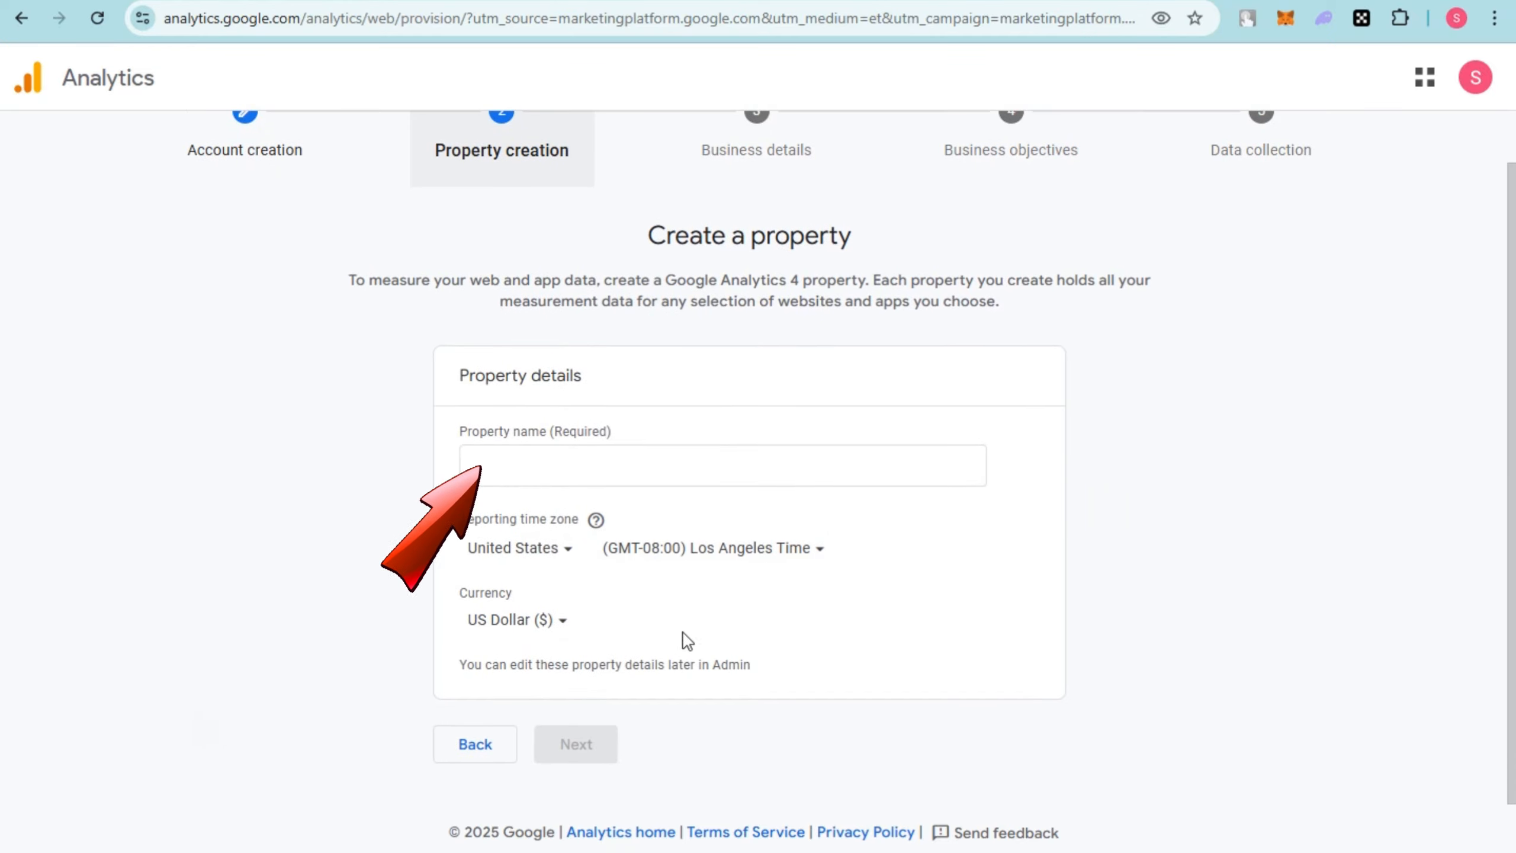
pyautogui.click(577, 471)
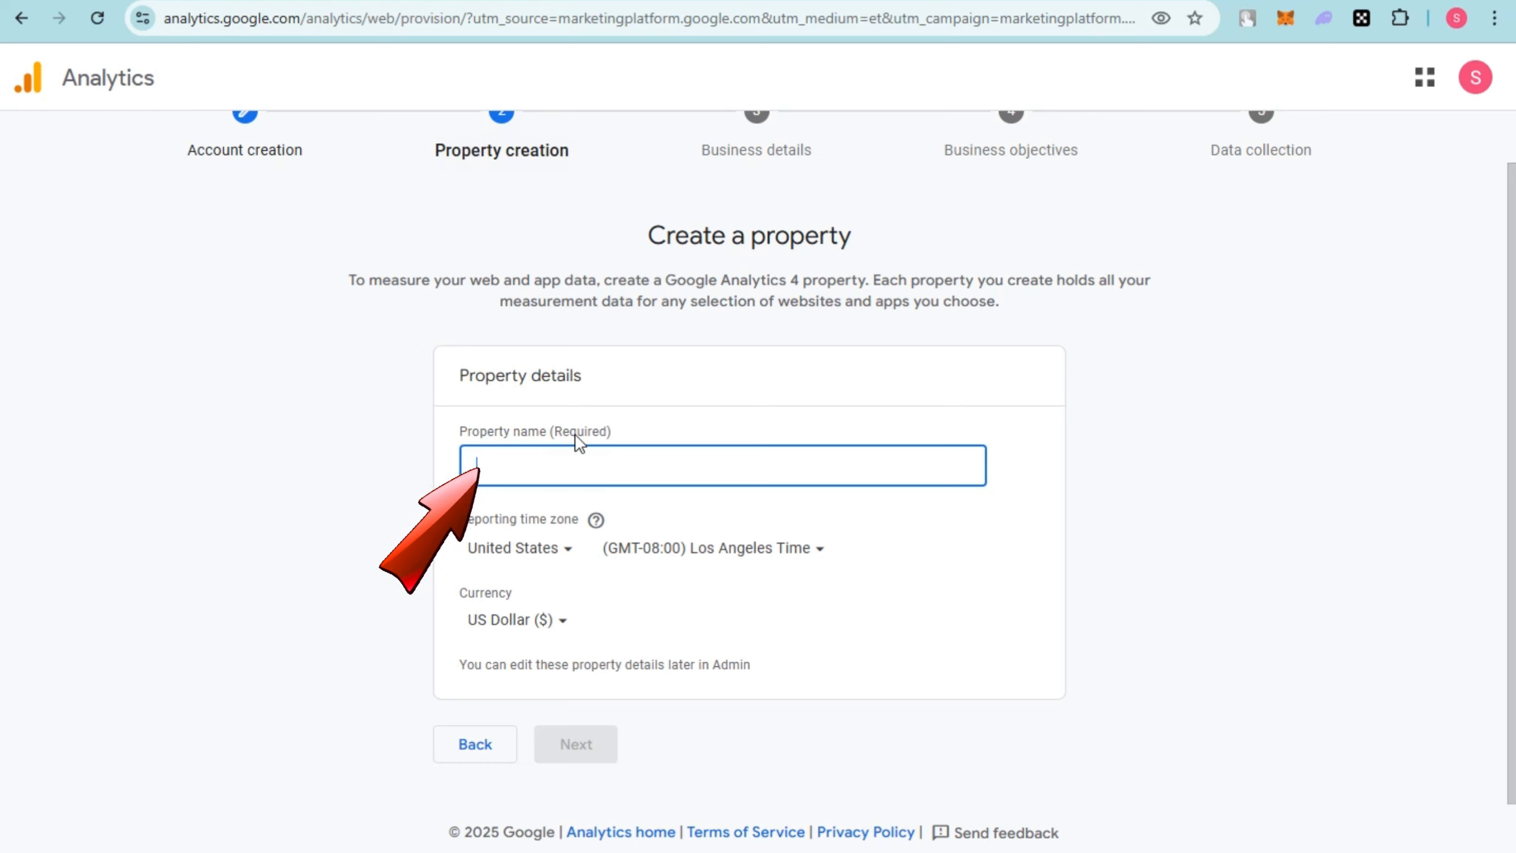
pyautogui.write('TASK 1')
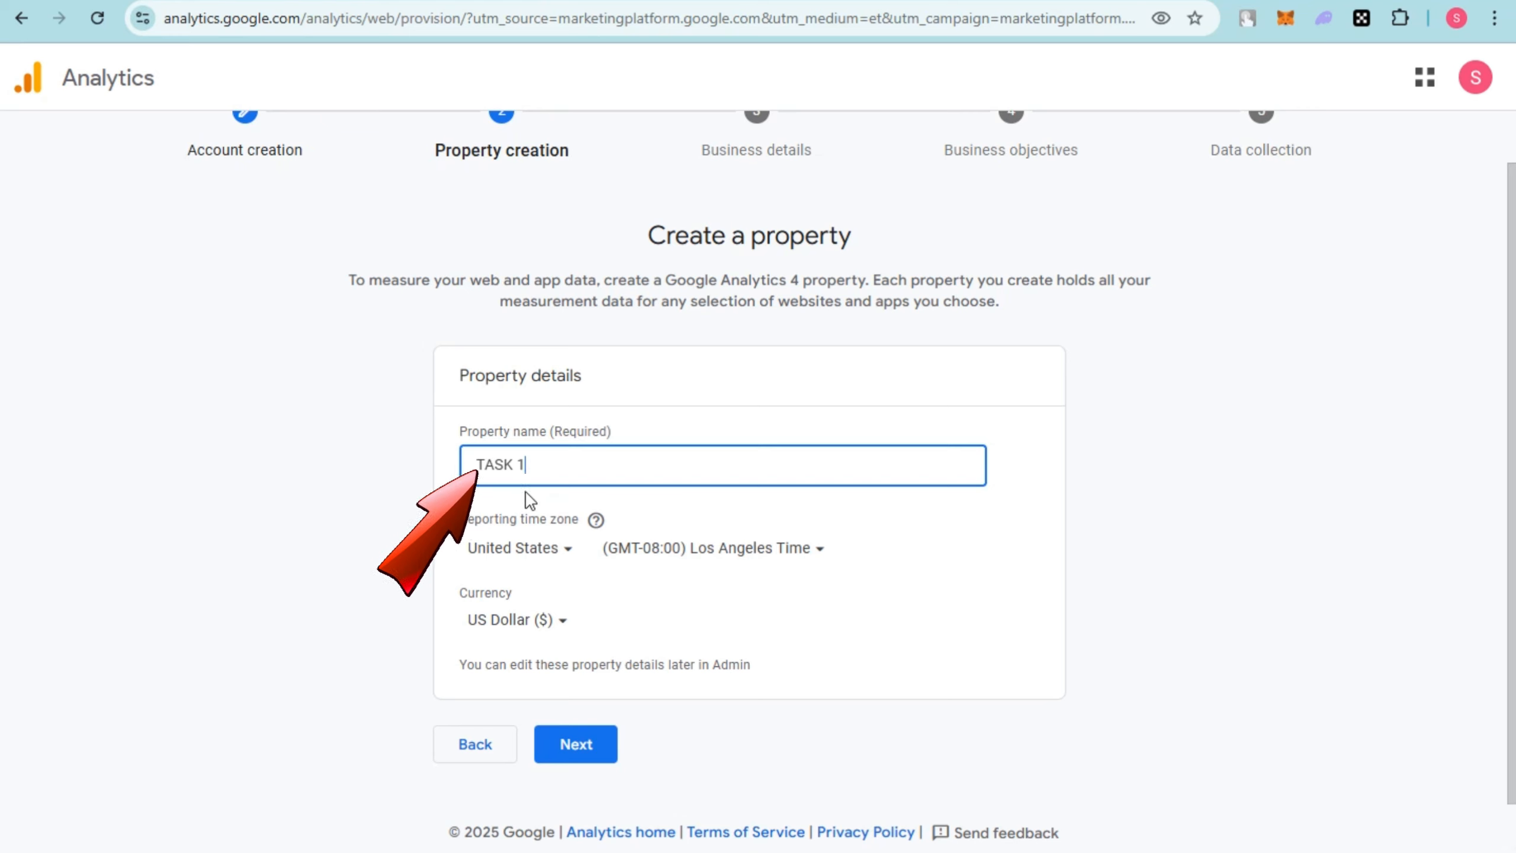
pyautogui.click(615, 754)
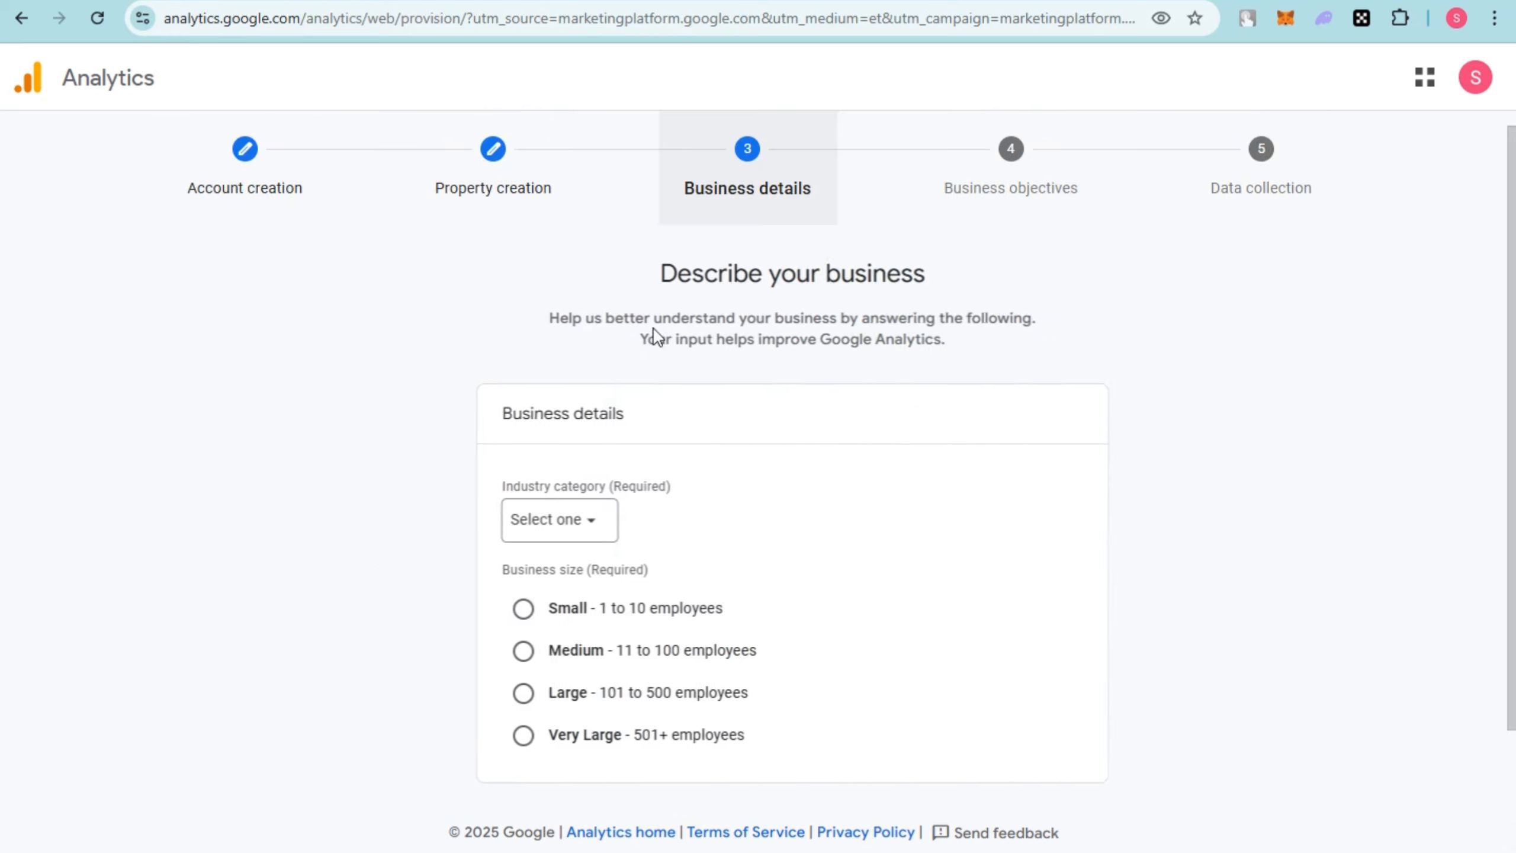
# Step: Set the industry category to Beauty & Fitness and the business size to Small, and continue to the business objectives
pyautogui.click(534, 521)
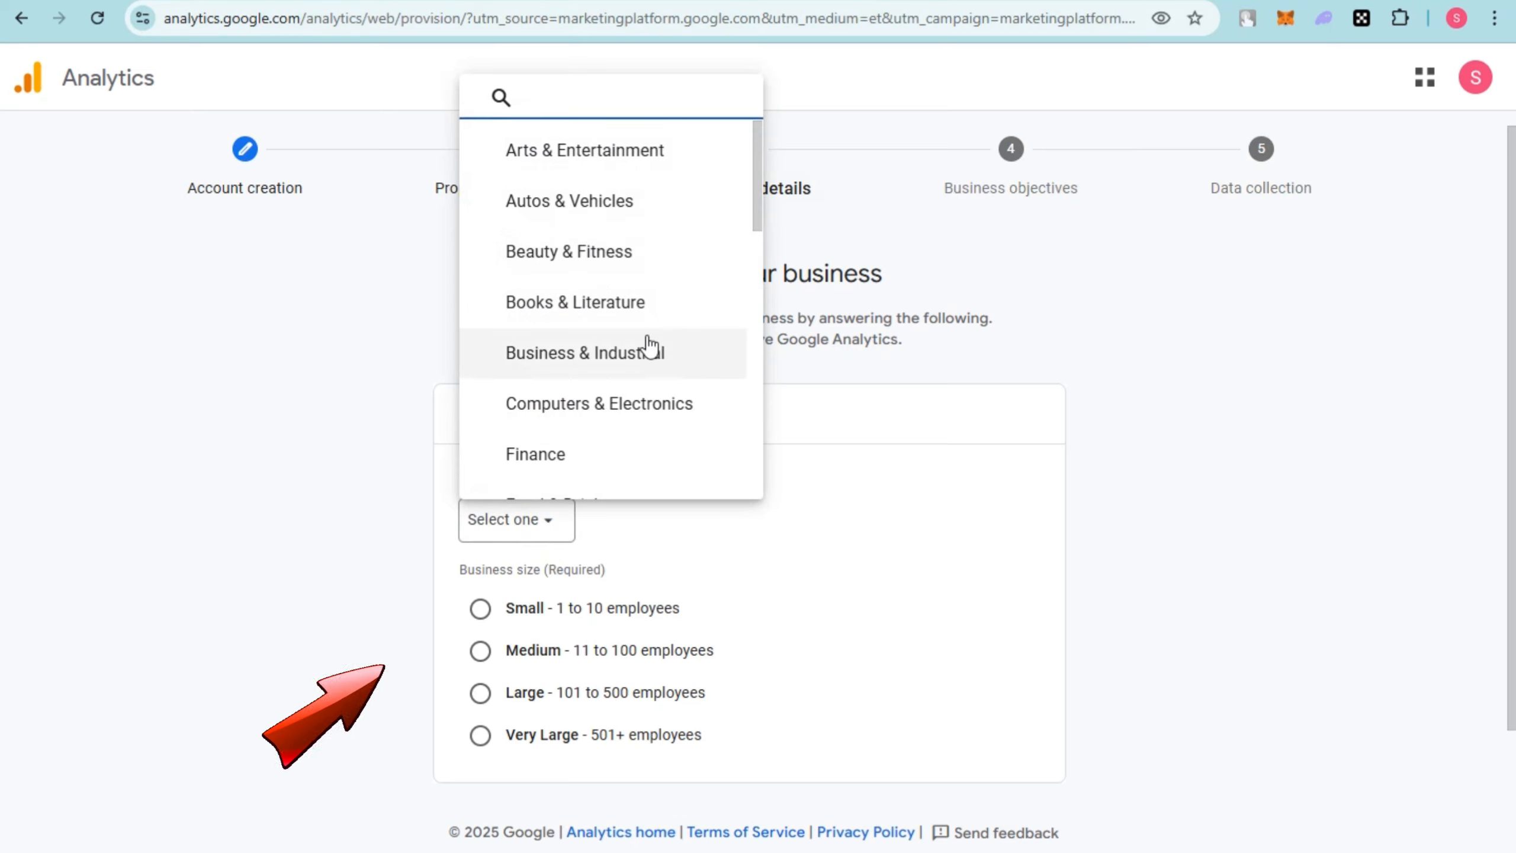
pyautogui.click(618, 255)
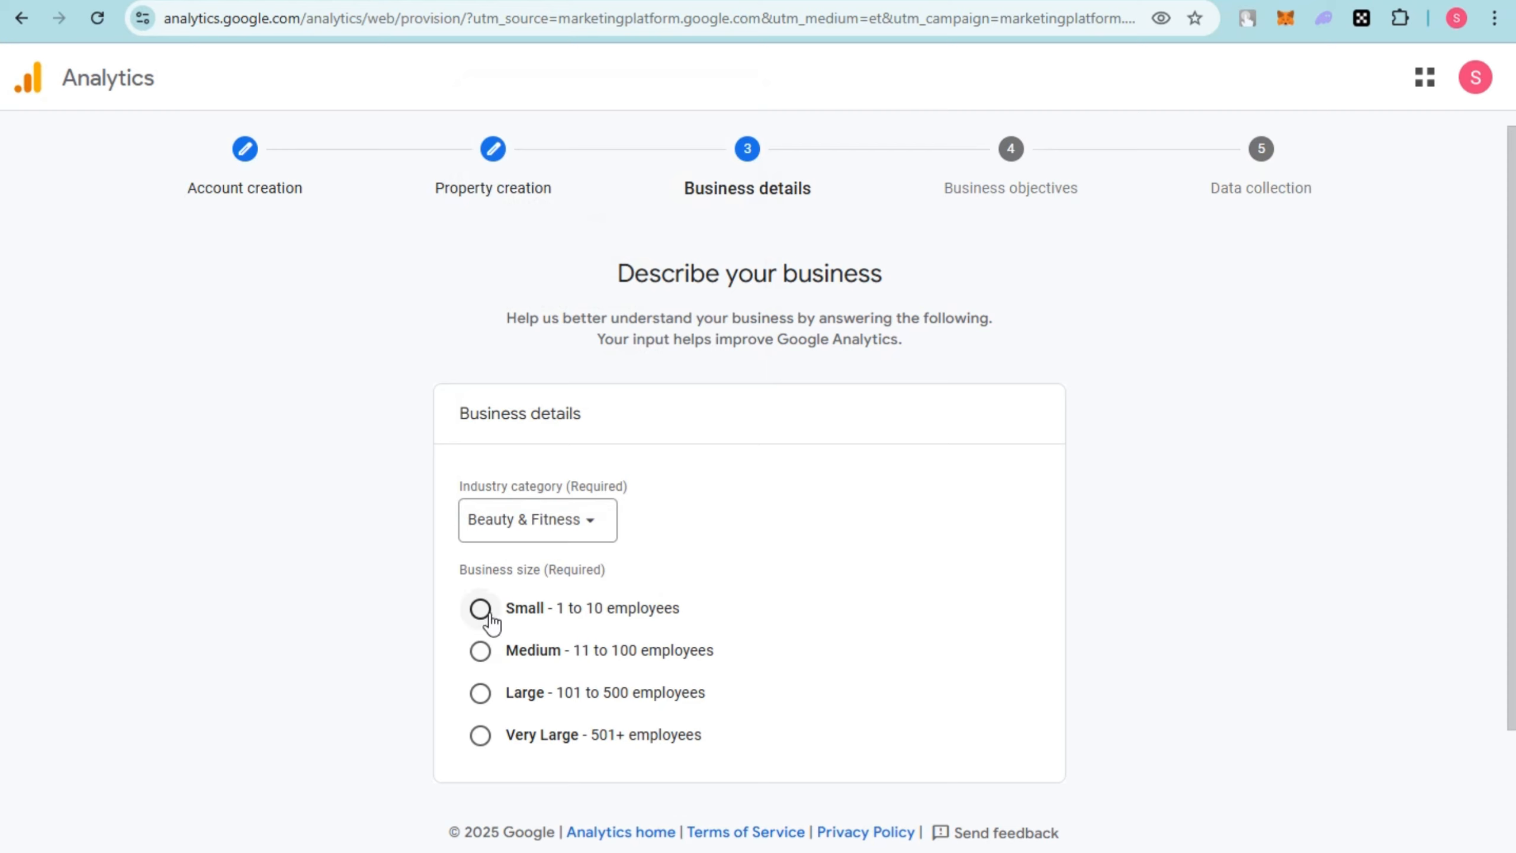
pyautogui.scroll(-1, 512, 625)
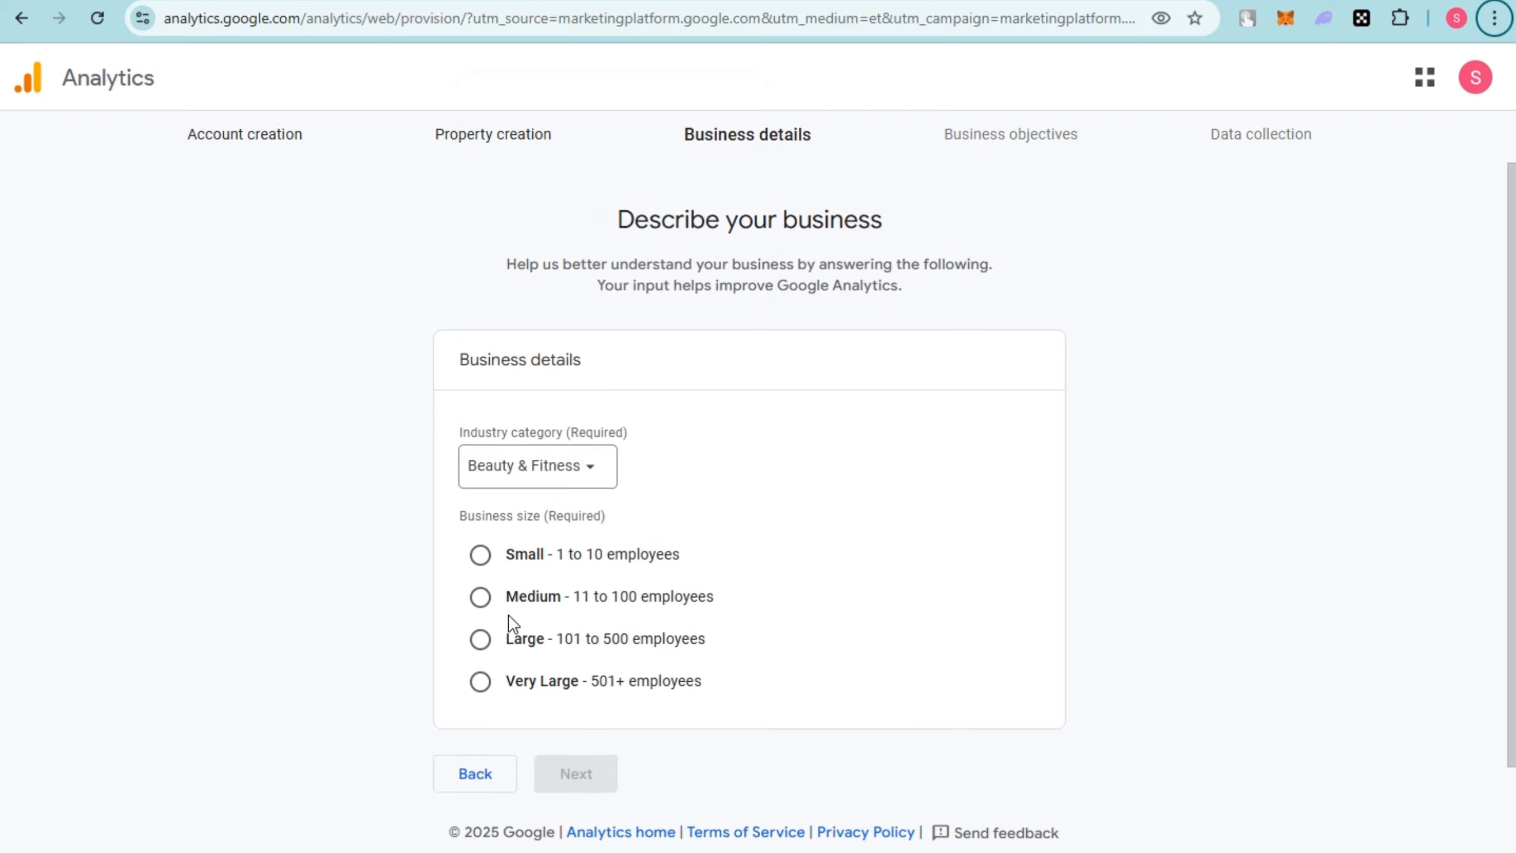
pyautogui.click(481, 525)
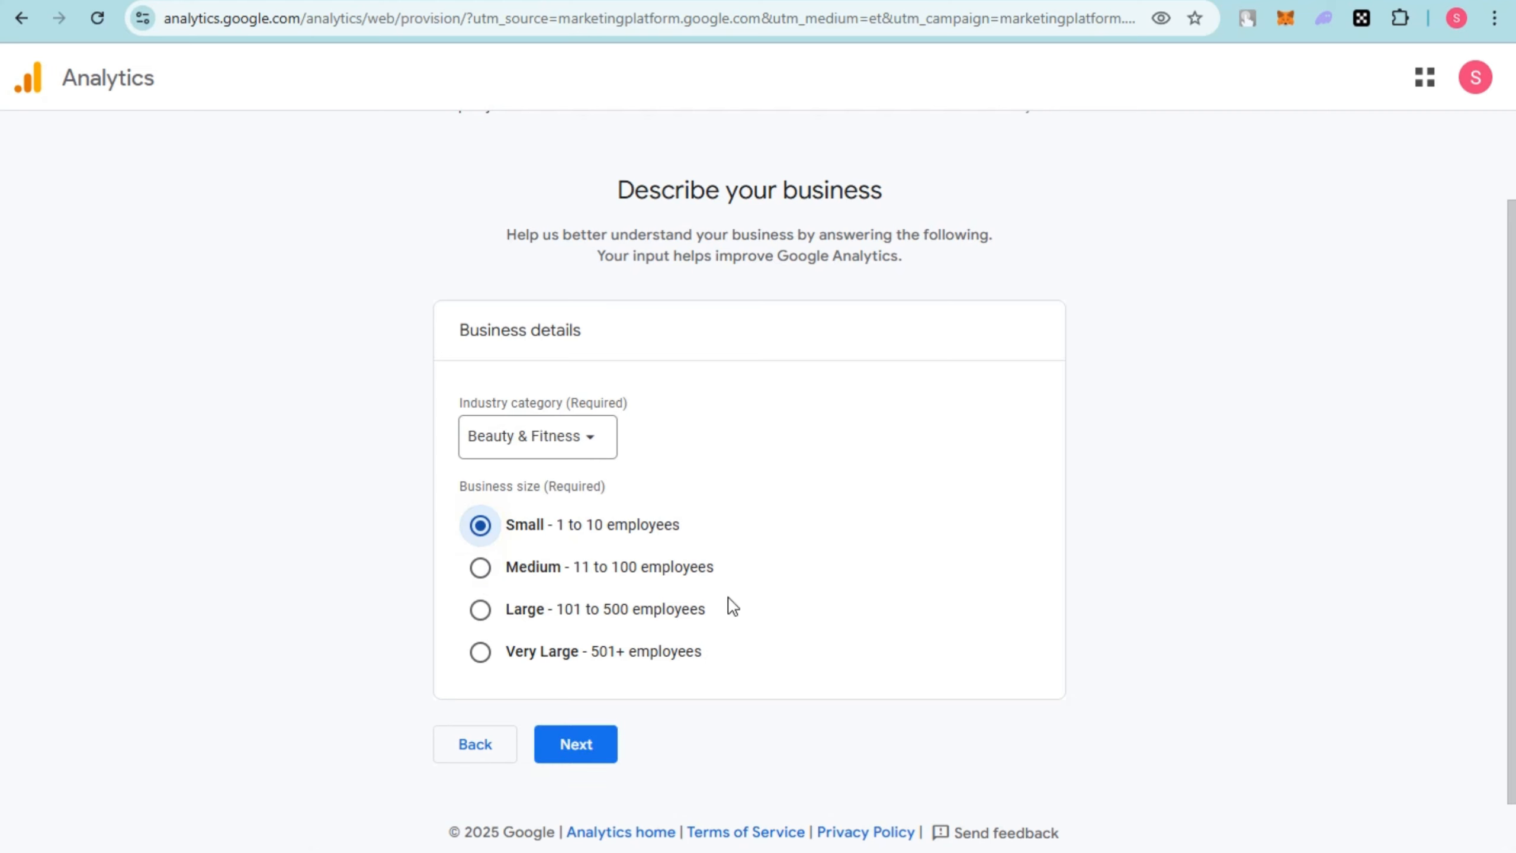
pyautogui.click(594, 742)
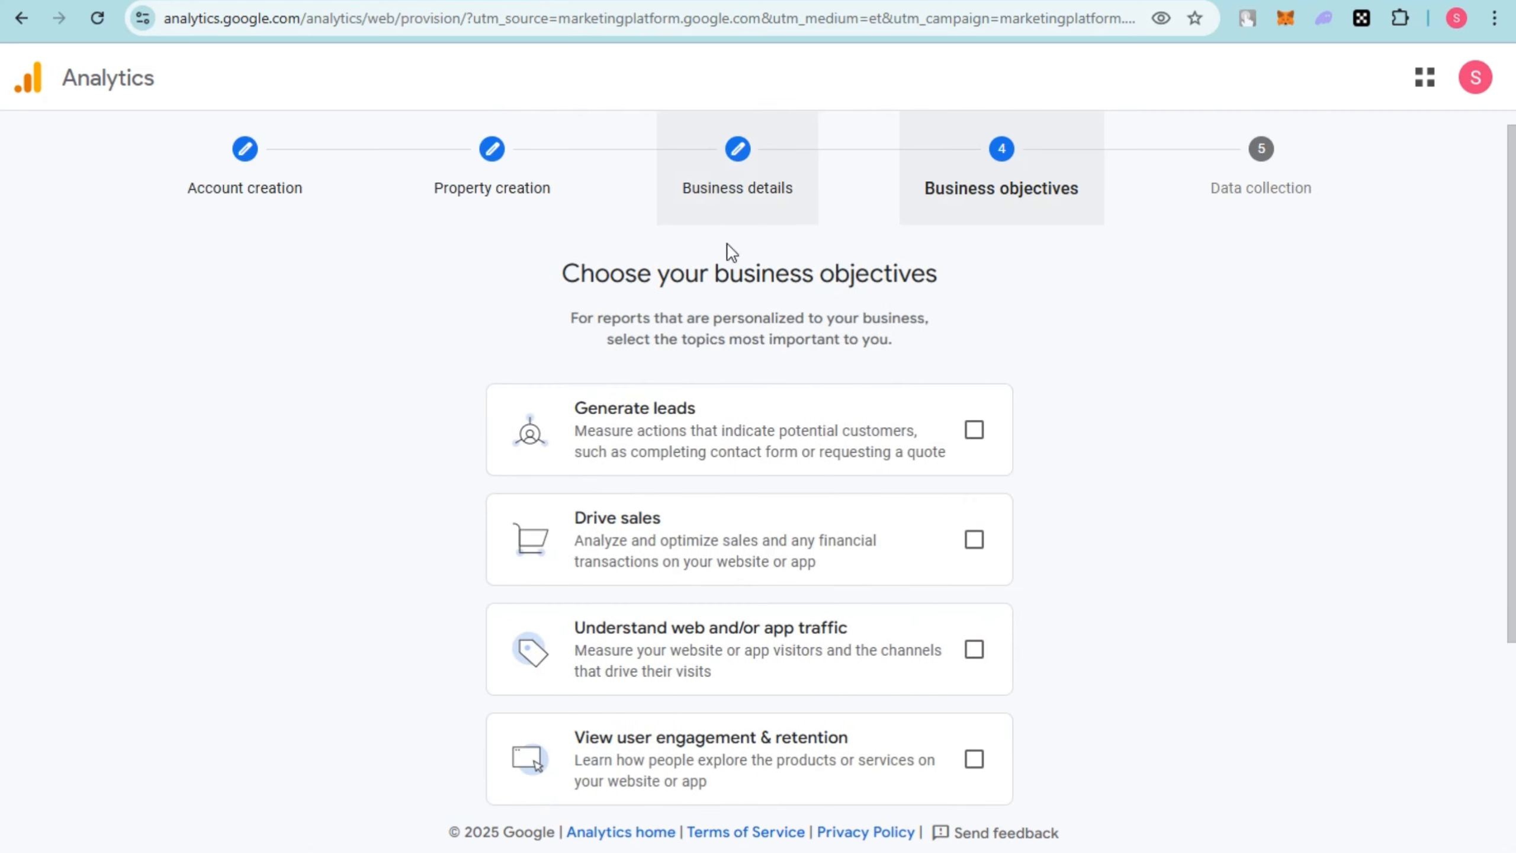
# Step: Choose "View user engagement & retention" as the business objective and create the property
pyautogui.scroll(-2, 964, 468)
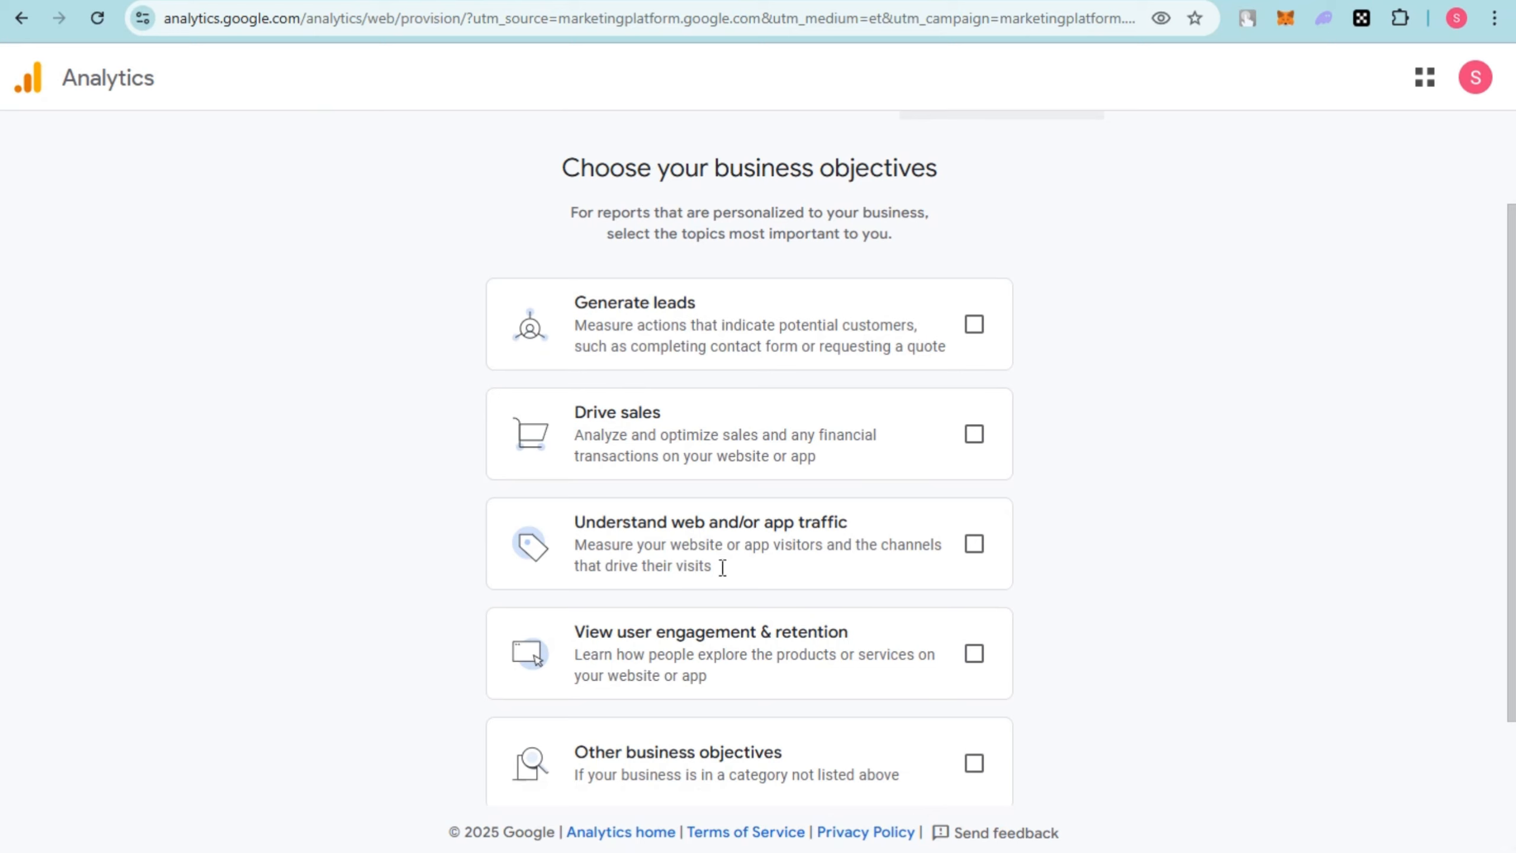
pyautogui.scroll(-2, 839, 659)
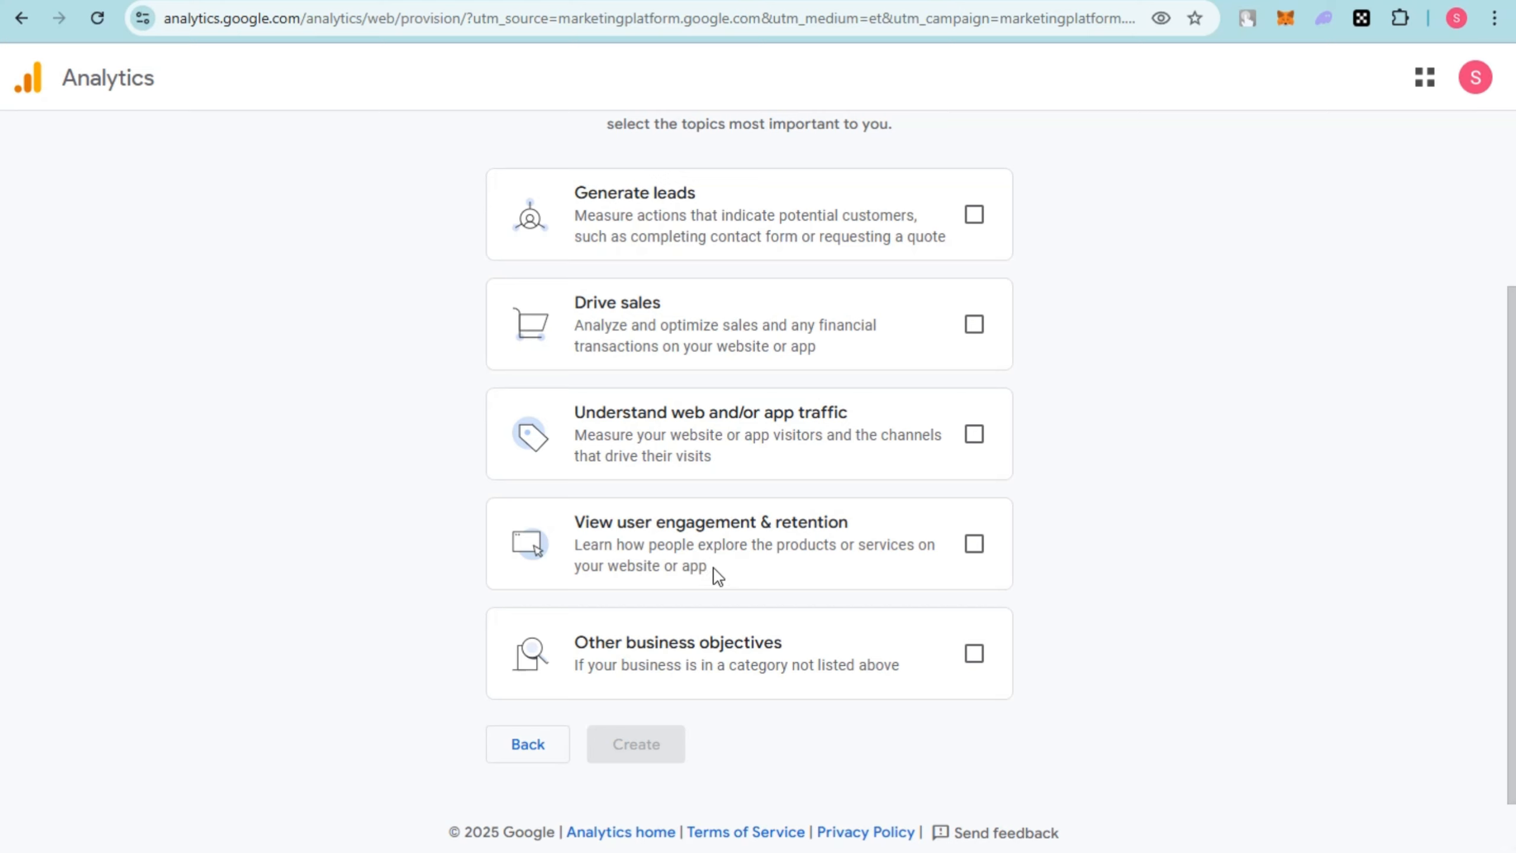
pyautogui.click(970, 552)
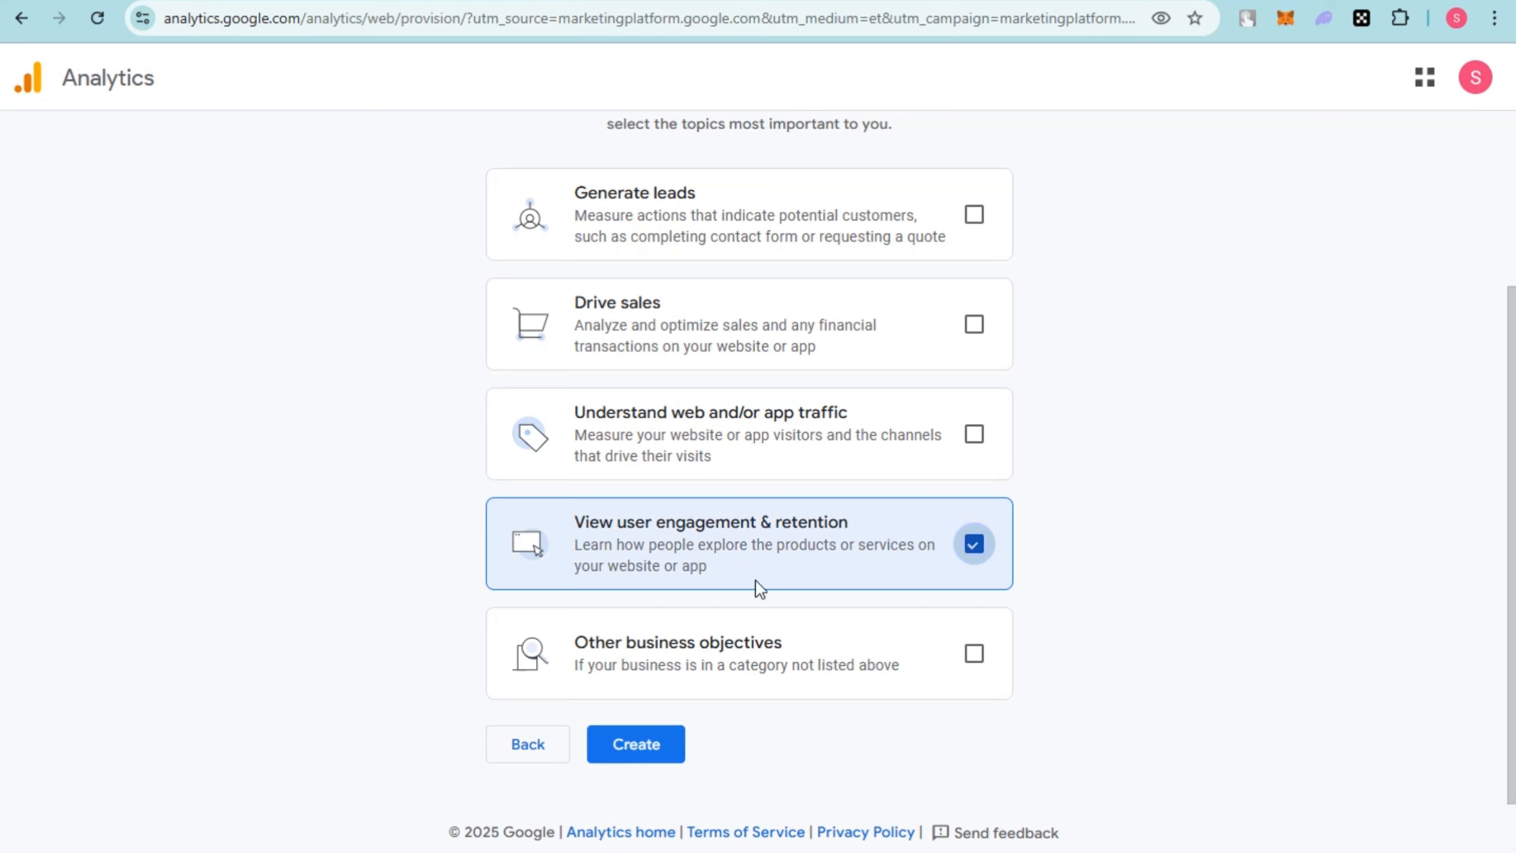
pyautogui.click(652, 754)
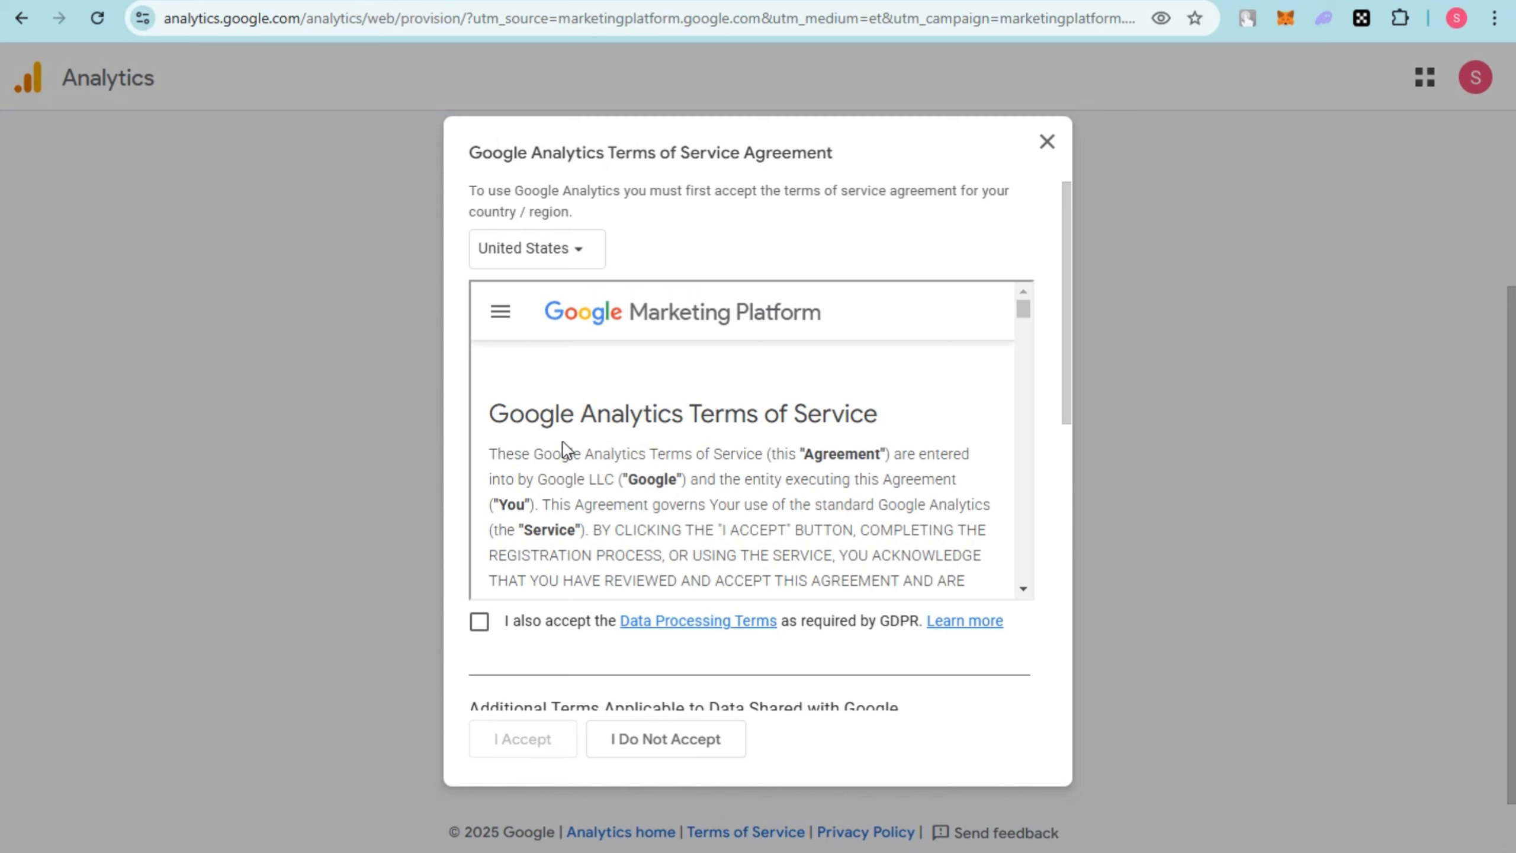
# Step: Accept the Google Analytics Terms of Service, including the Data Processing Terms and the Measurement Controller-Controller Data Protection Terms
pyautogui.moveTo(488, 453)
pyautogui.mouseDown()
pyautogui.moveTo(598, 452)
pyautogui.moveTo(914, 532)
pyautogui.moveTo(932, 559)
pyautogui.mouseUp()
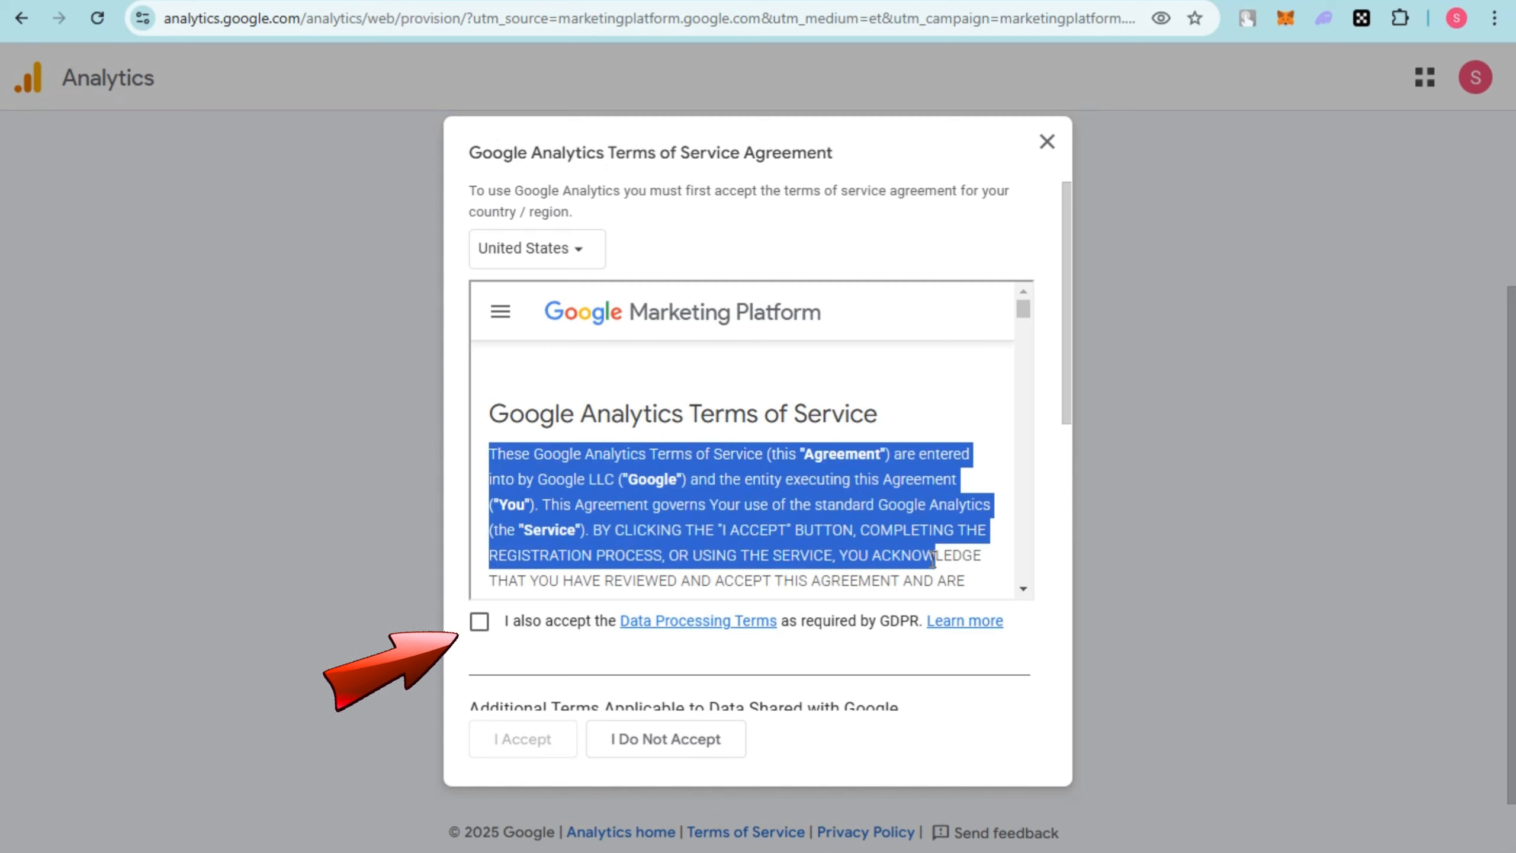
pyautogui.scroll(-7, 920, 527)
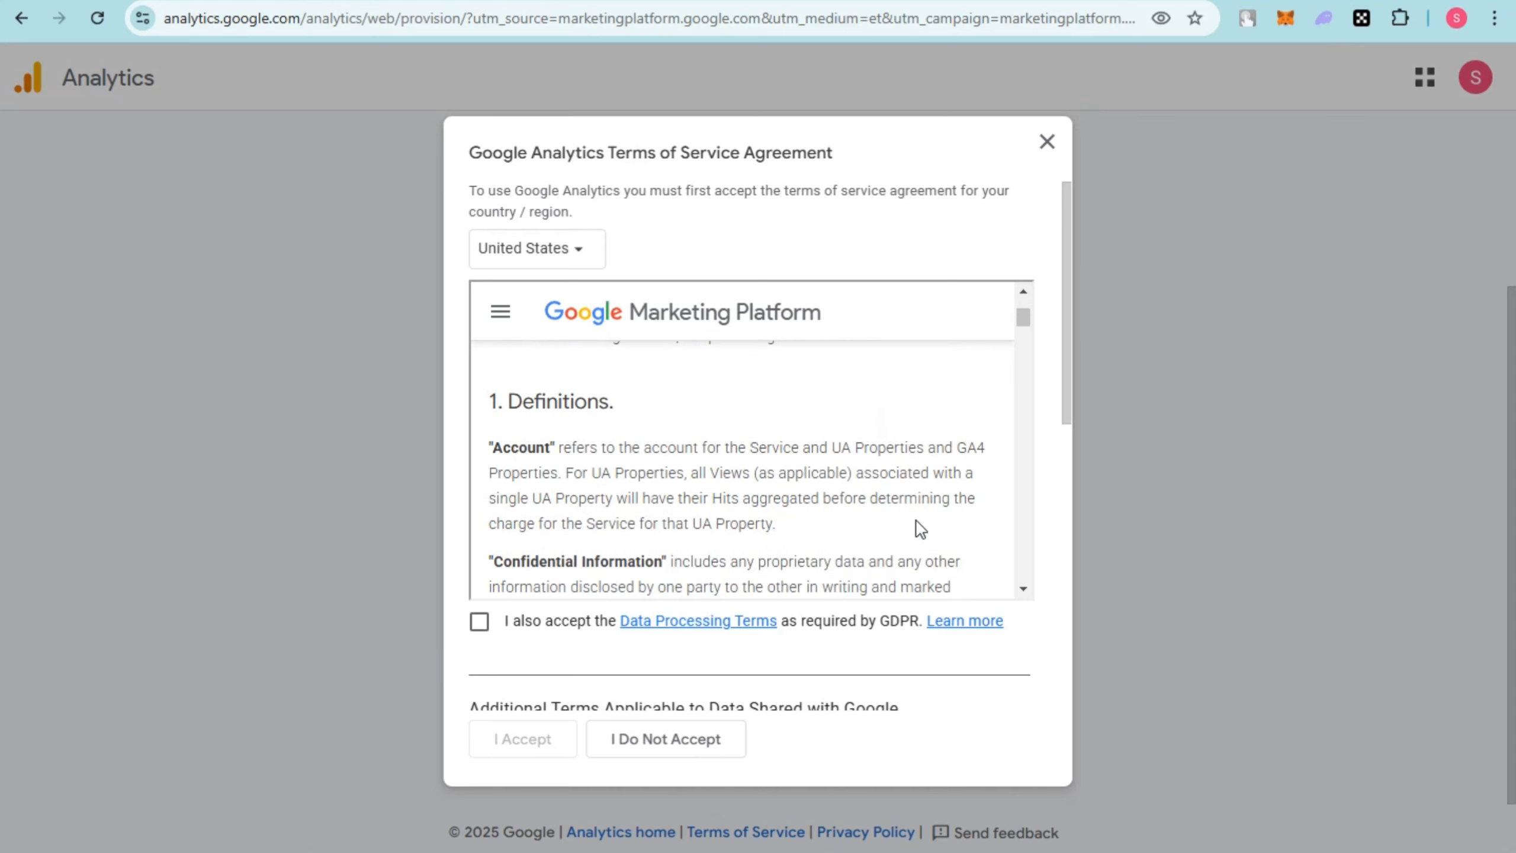
pyautogui.scroll(-8, 920, 527)
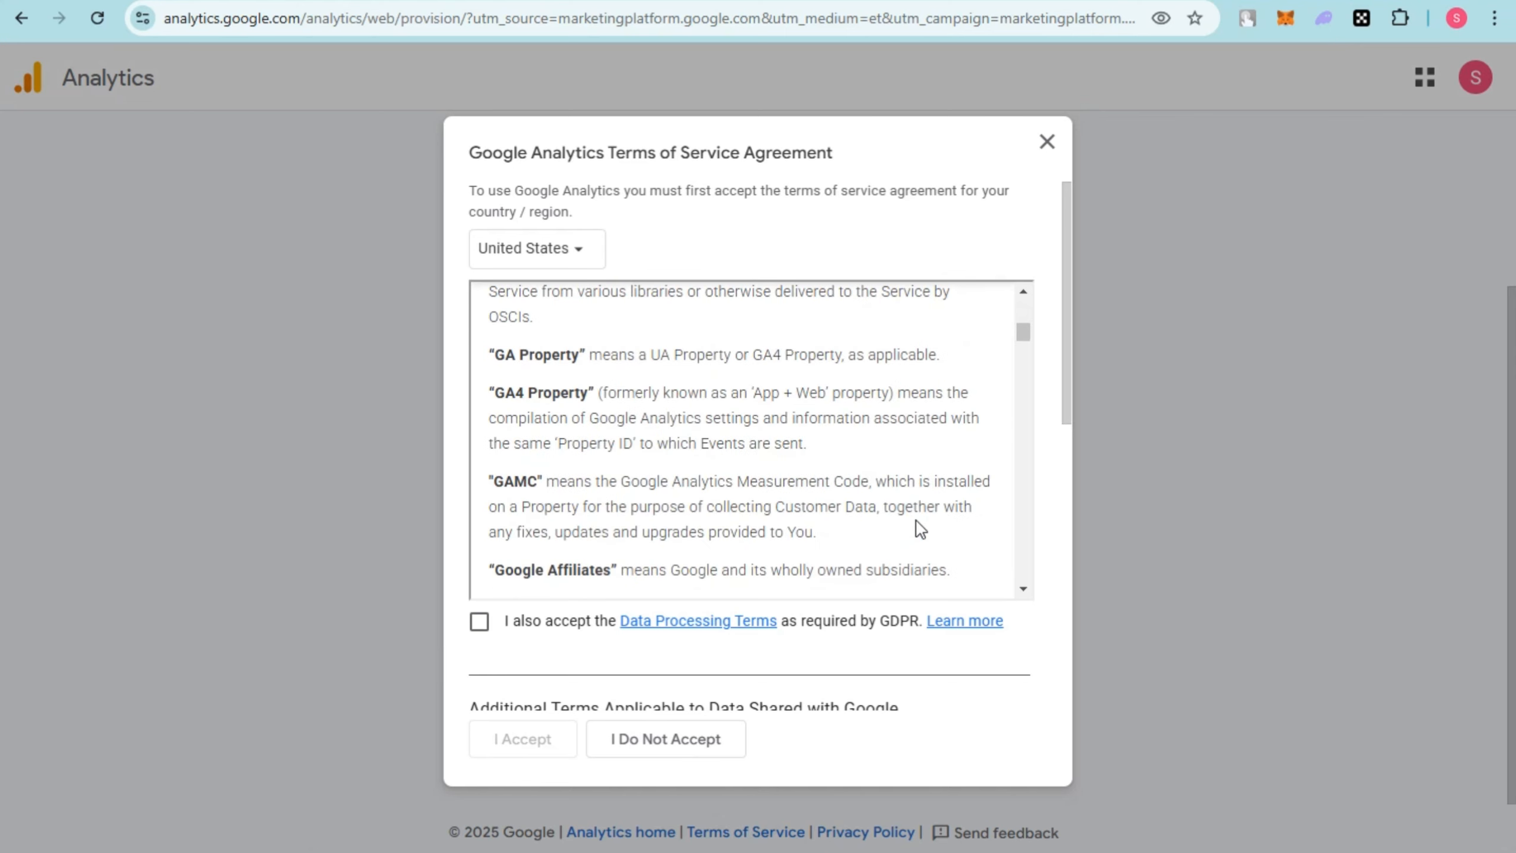
pyautogui.click(484, 628)
pyautogui.scroll(-2, 899, 632)
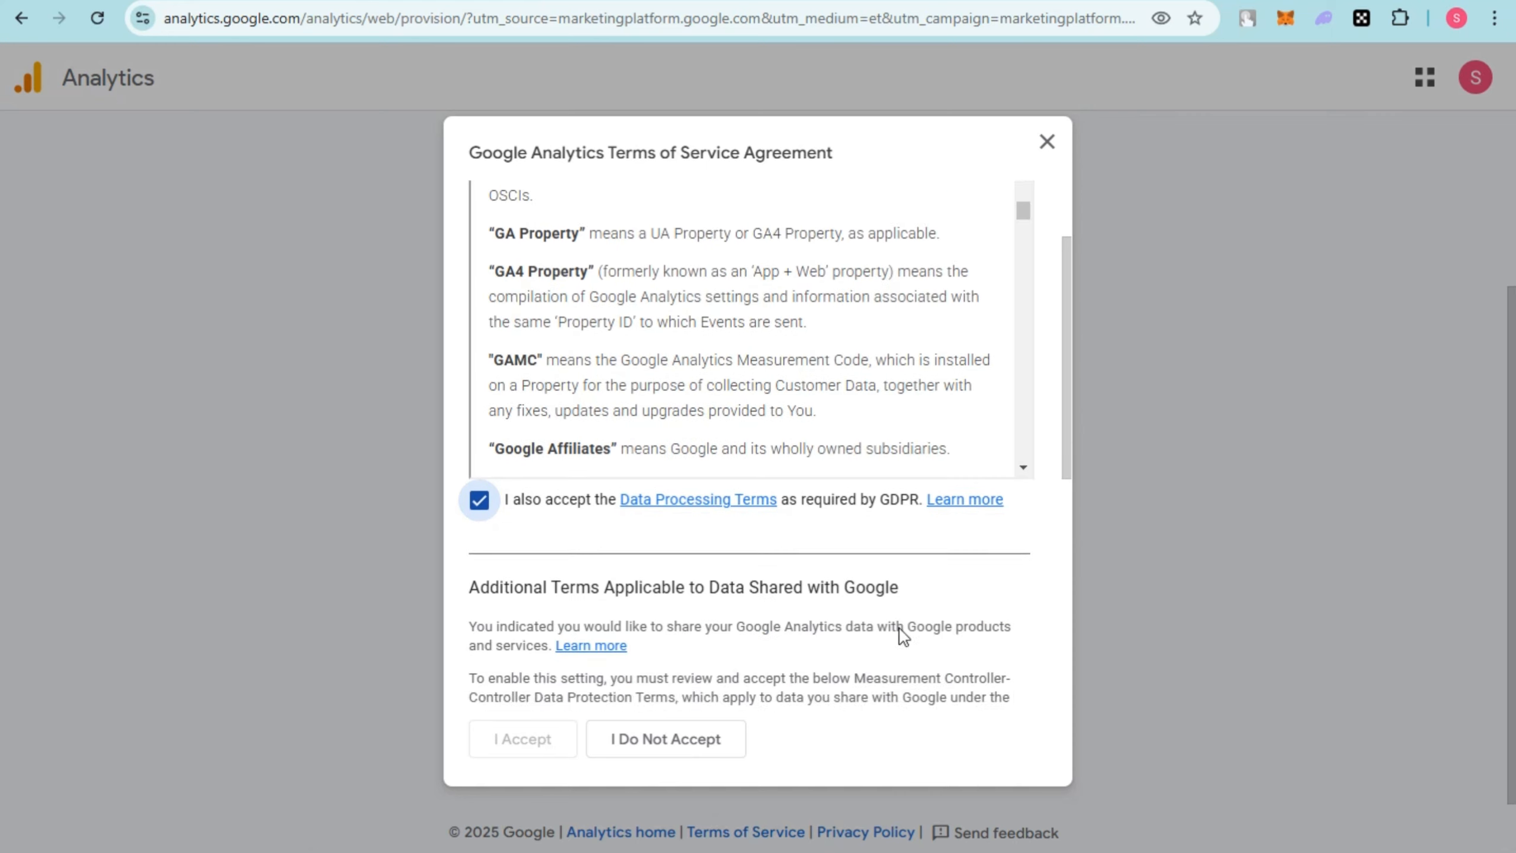
pyautogui.scroll(-10, 904, 637)
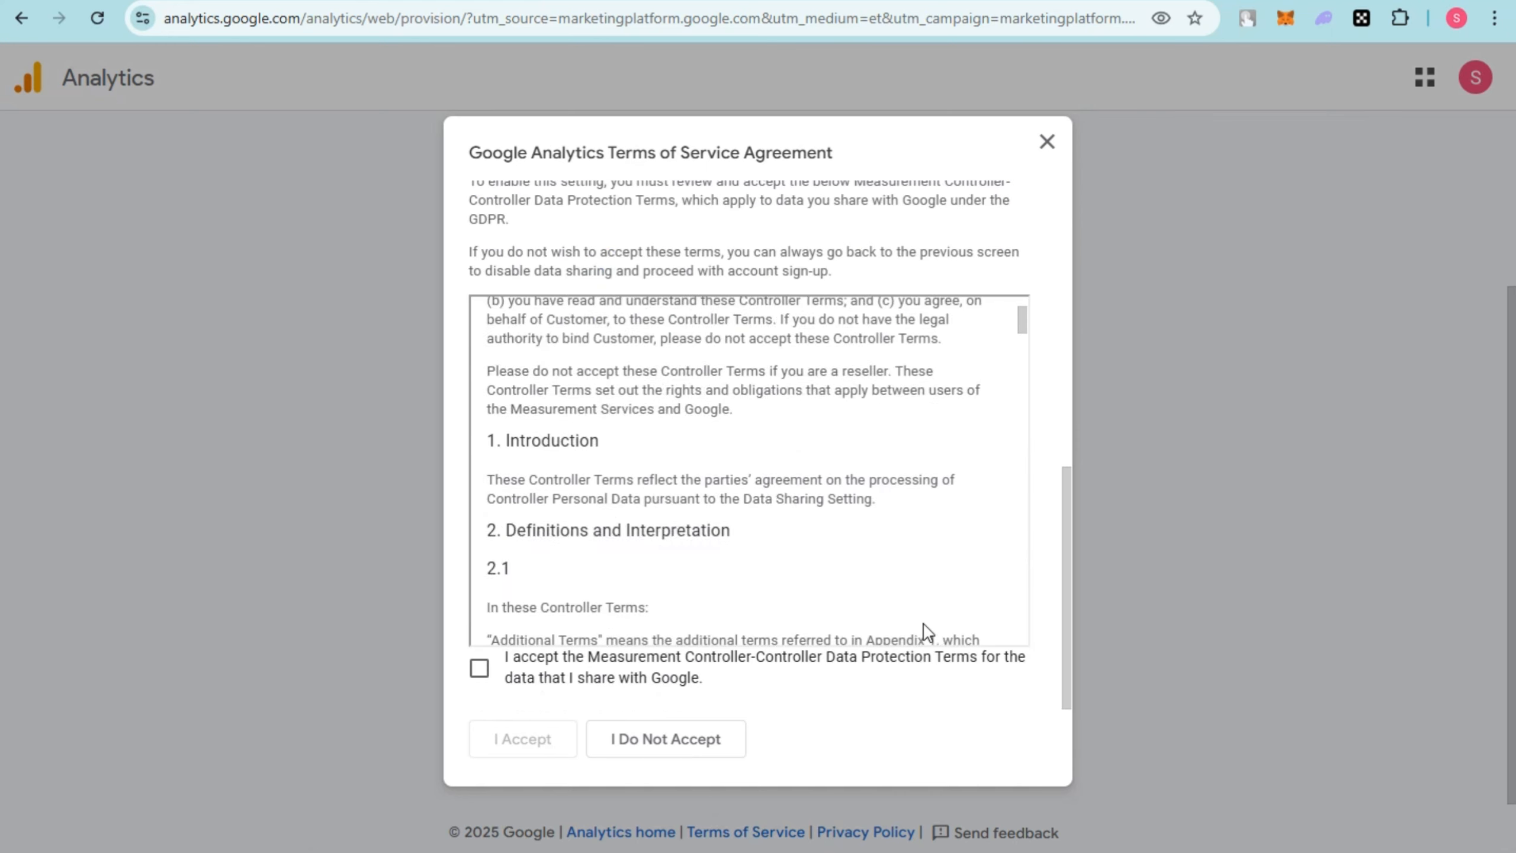
pyautogui.click(489, 669)
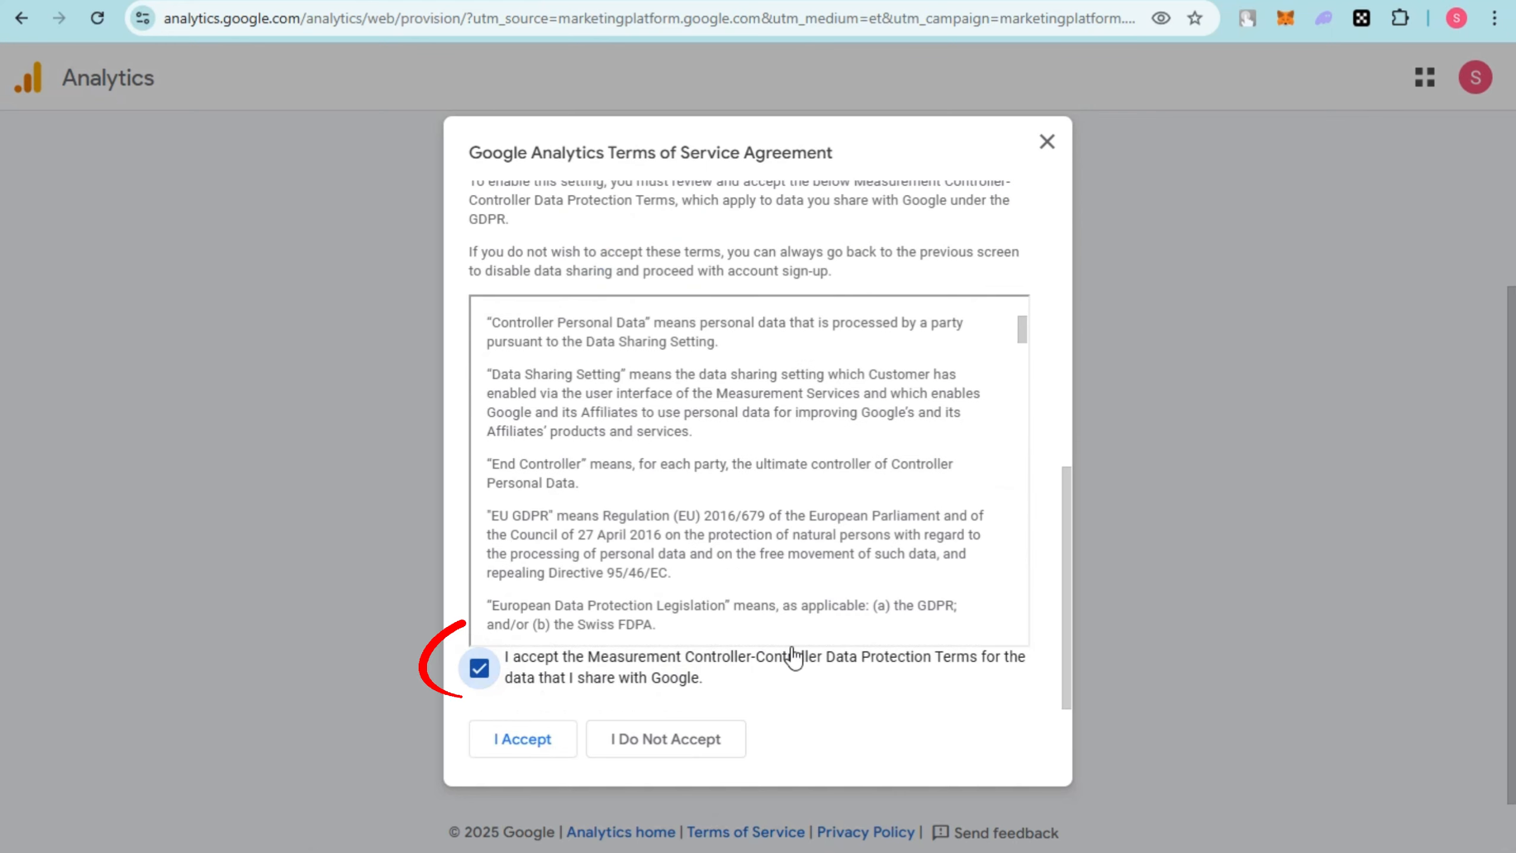
pyautogui.click(488, 746)
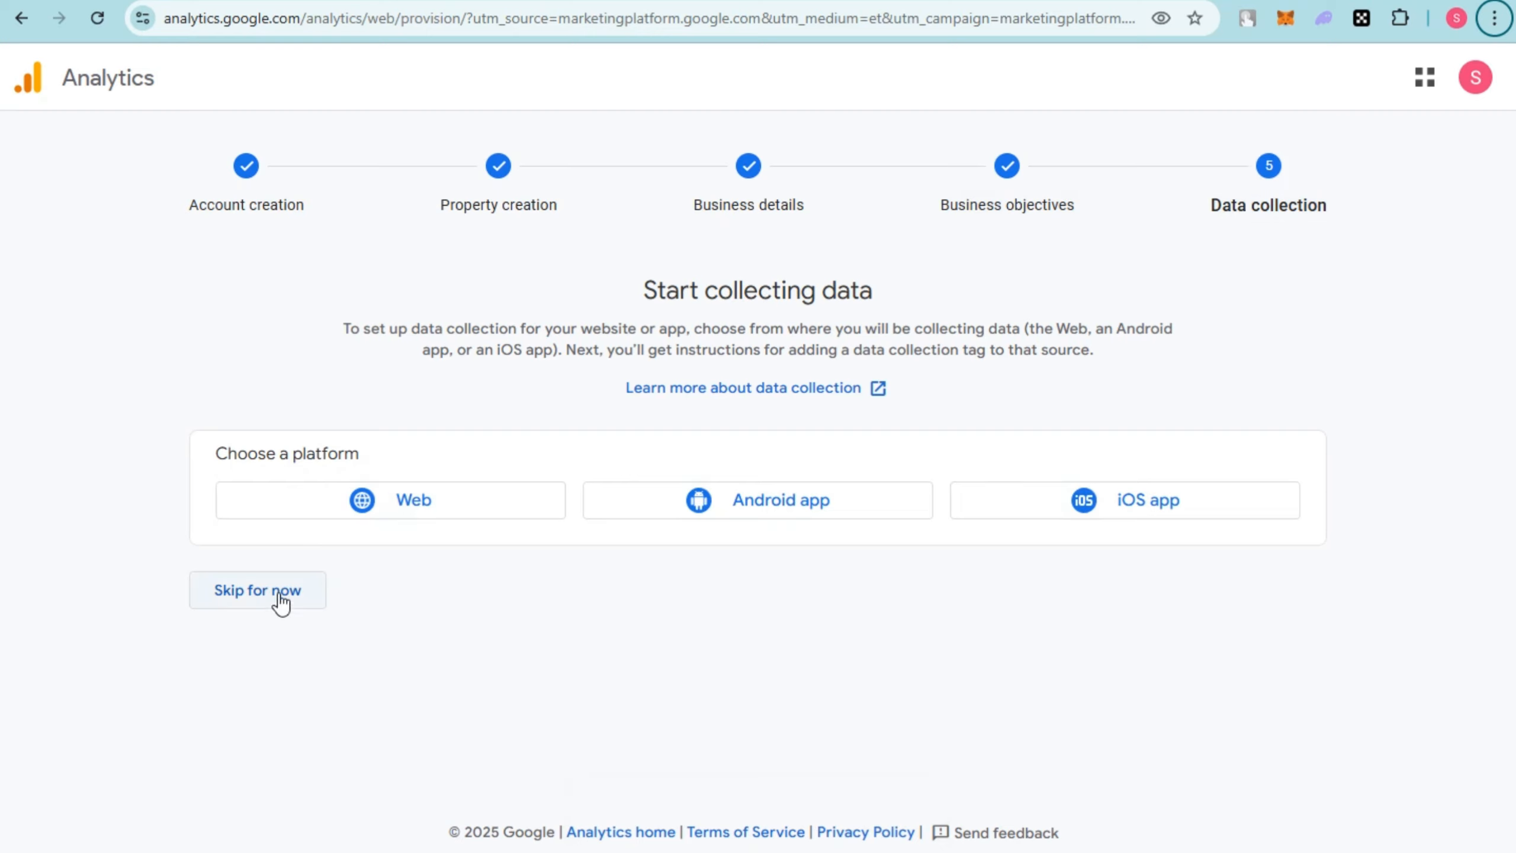
# Step: Skip the initial data collection setup to continue to Home, and choose Web as the data collection platform
pyautogui.click(249, 591)
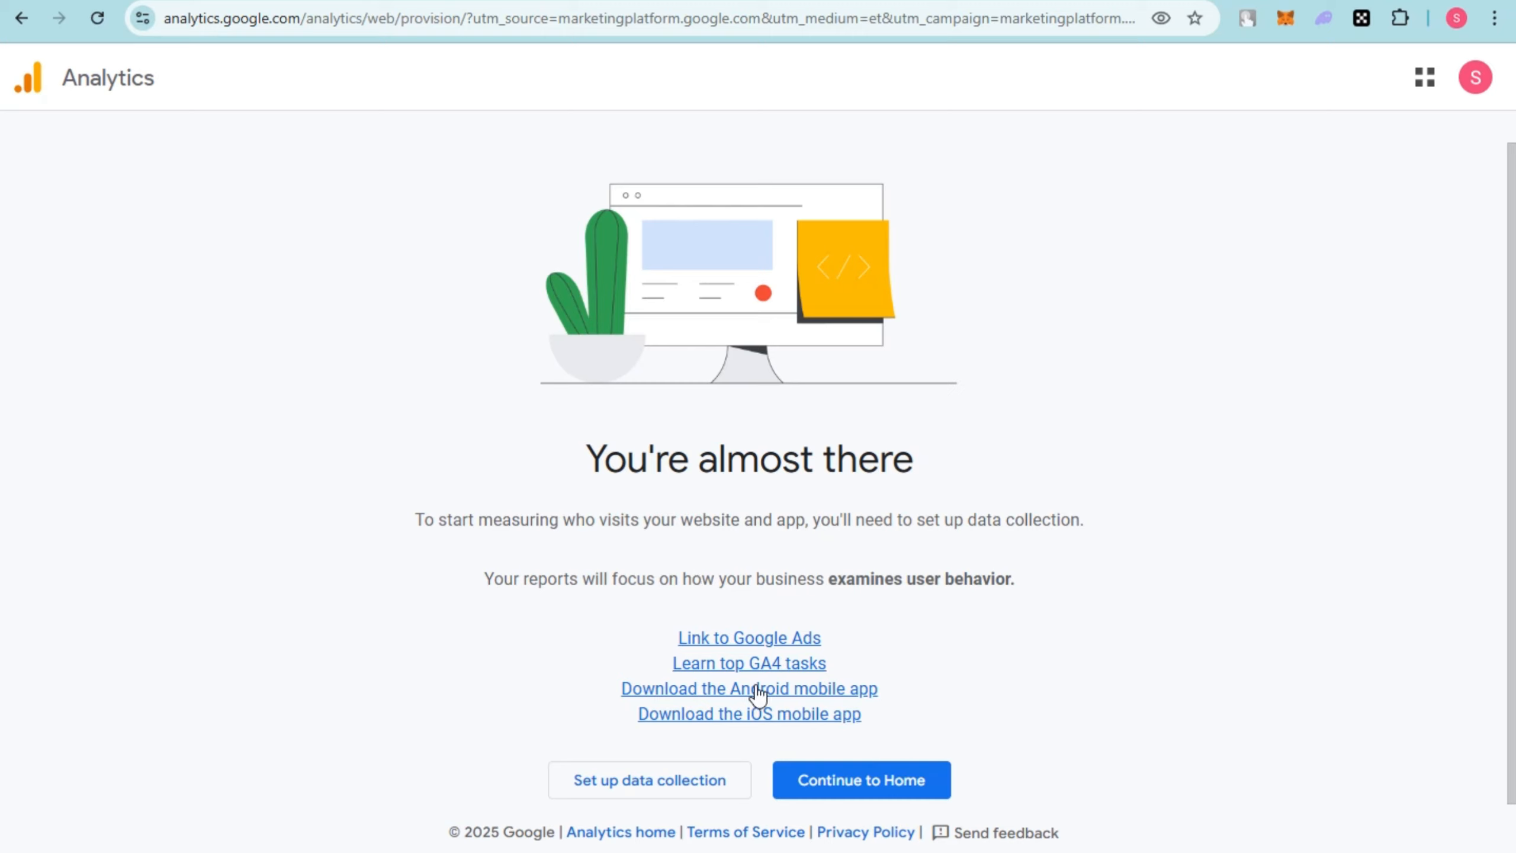
pyautogui.click(839, 779)
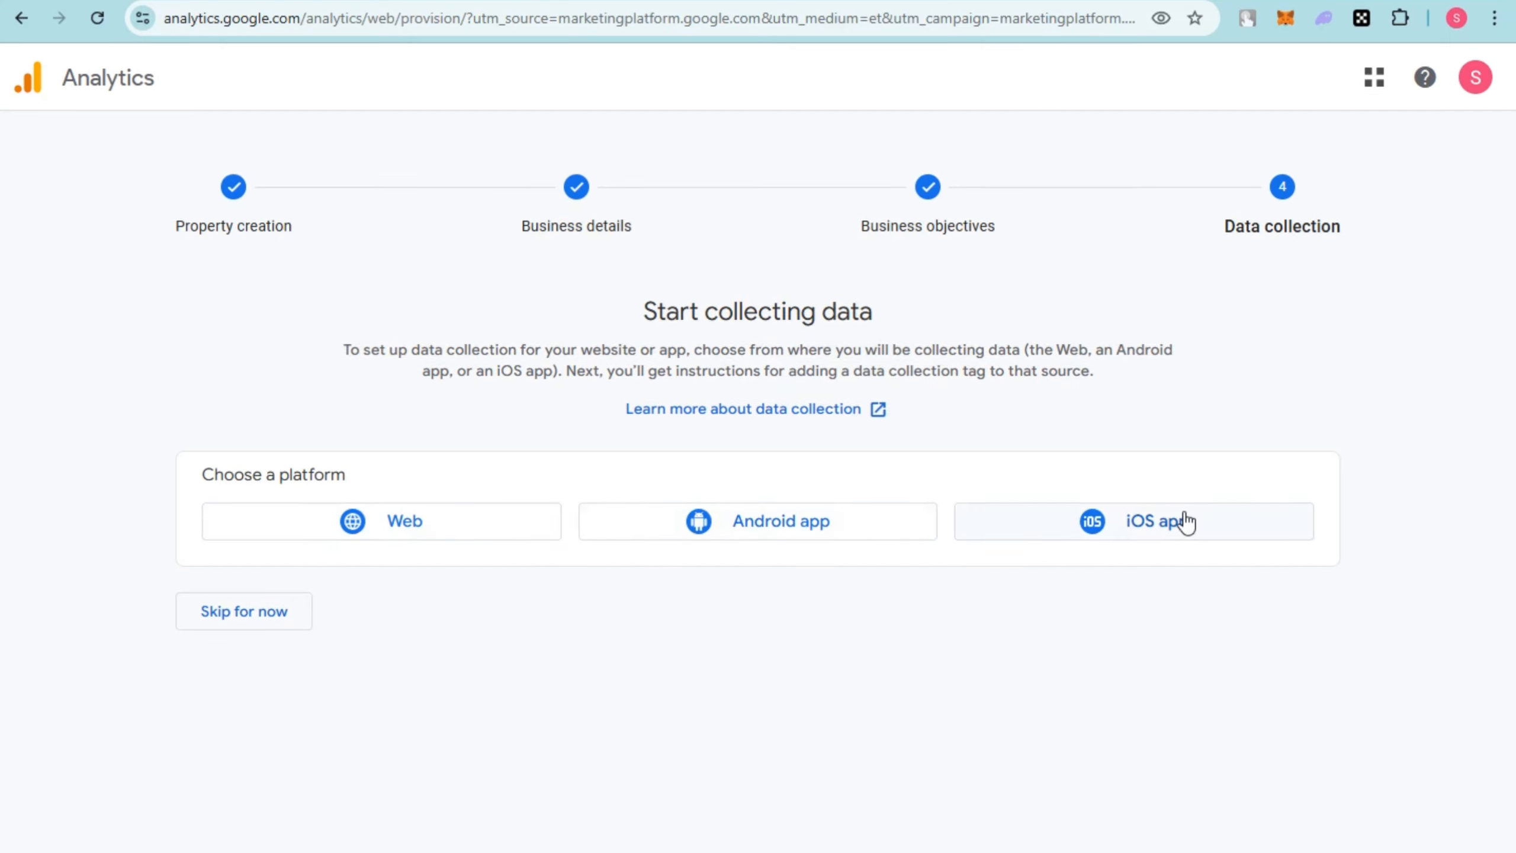
pyautogui.click(423, 518)
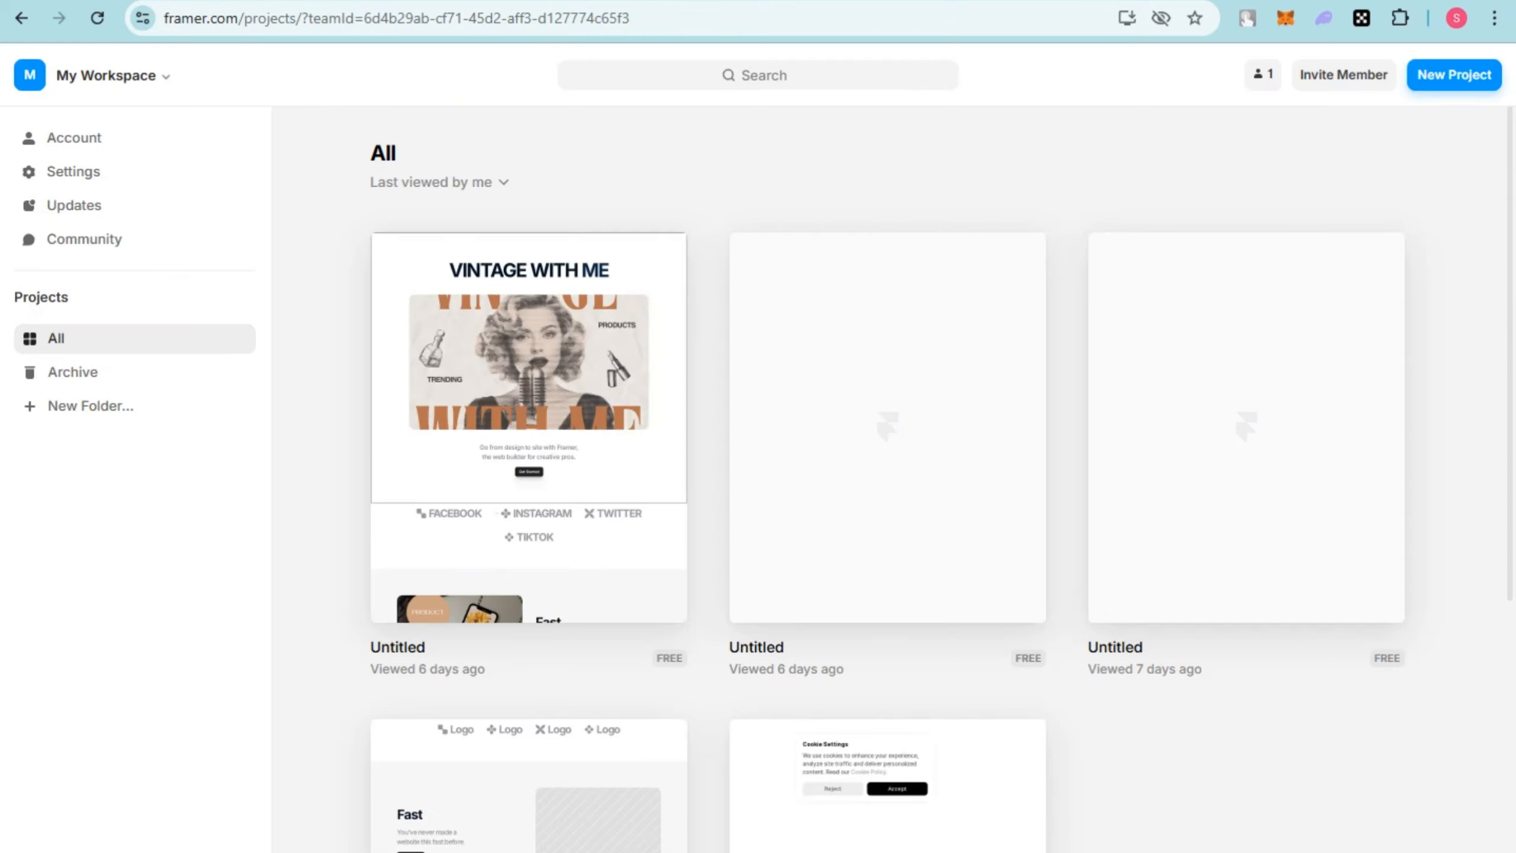
pyautogui.press('super+shift+s')
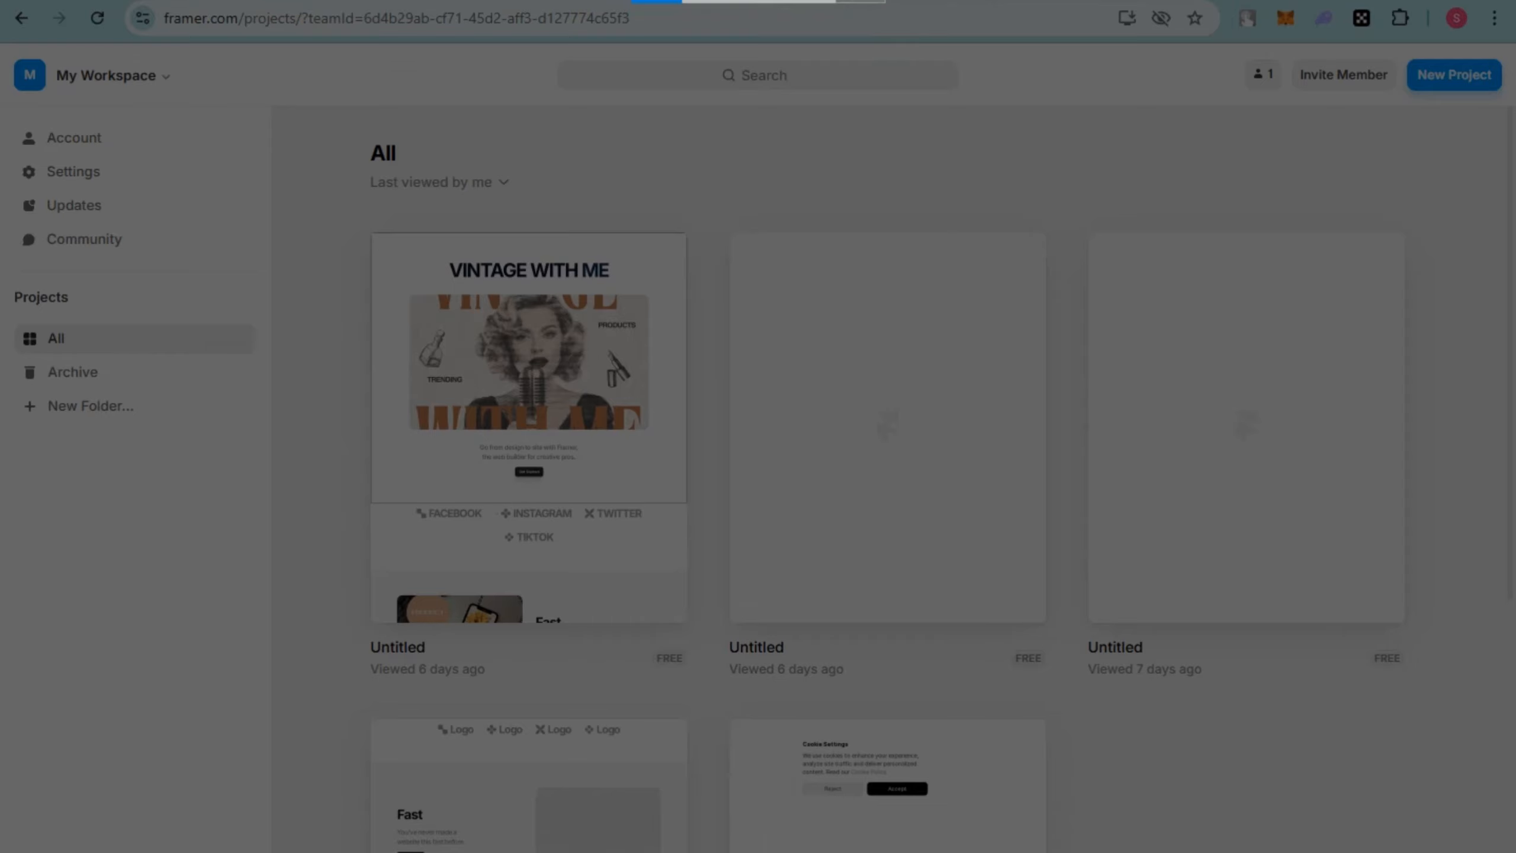
pyautogui.click(860, 1)
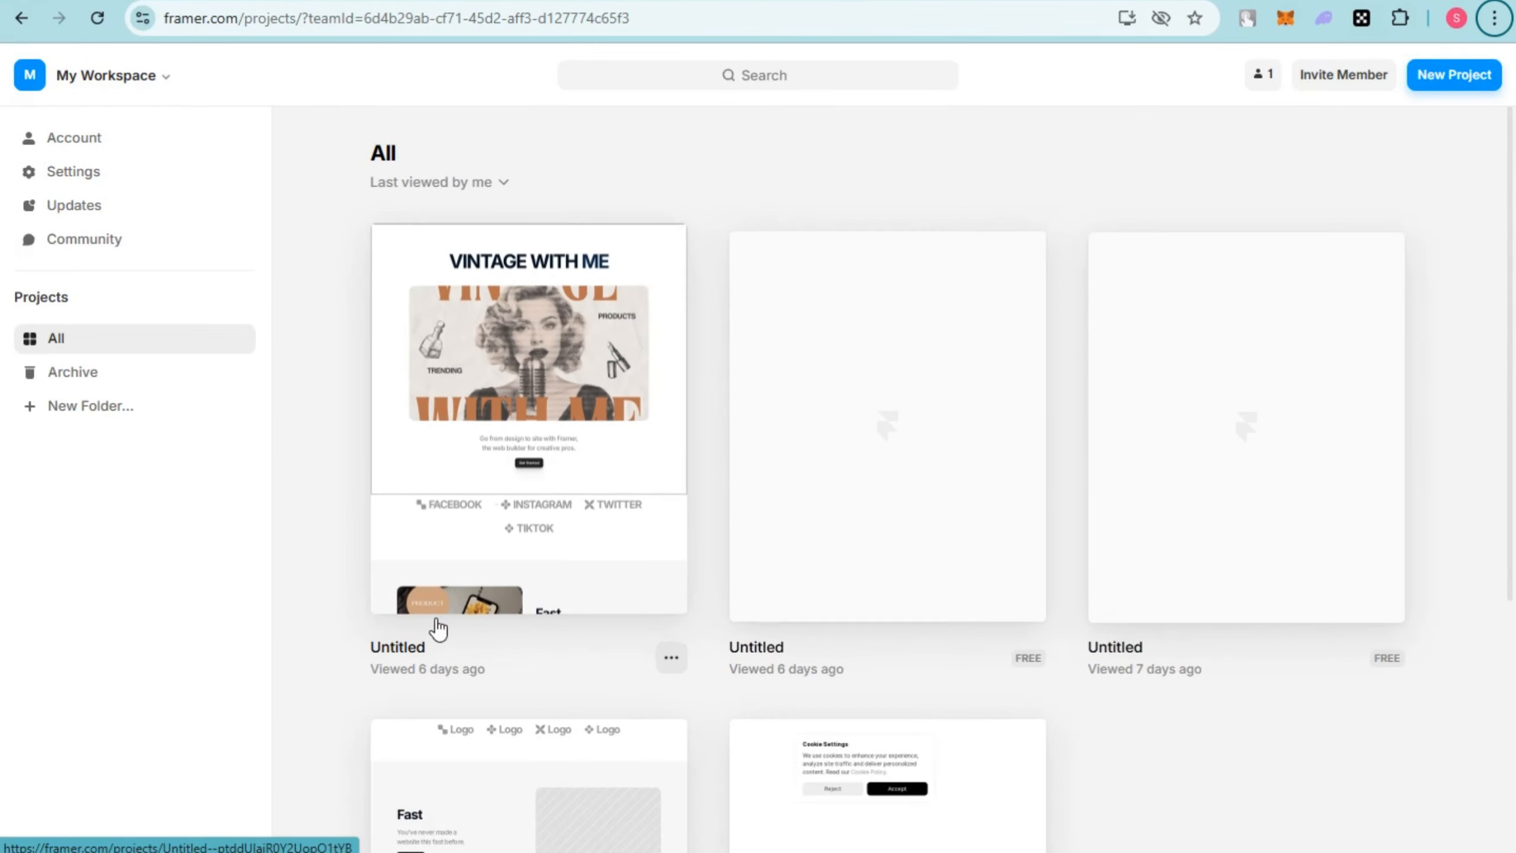
# Step: In Framer, open the "VINTAGE WITH ME" project and look over its Home page
pyautogui.click(69, 170)
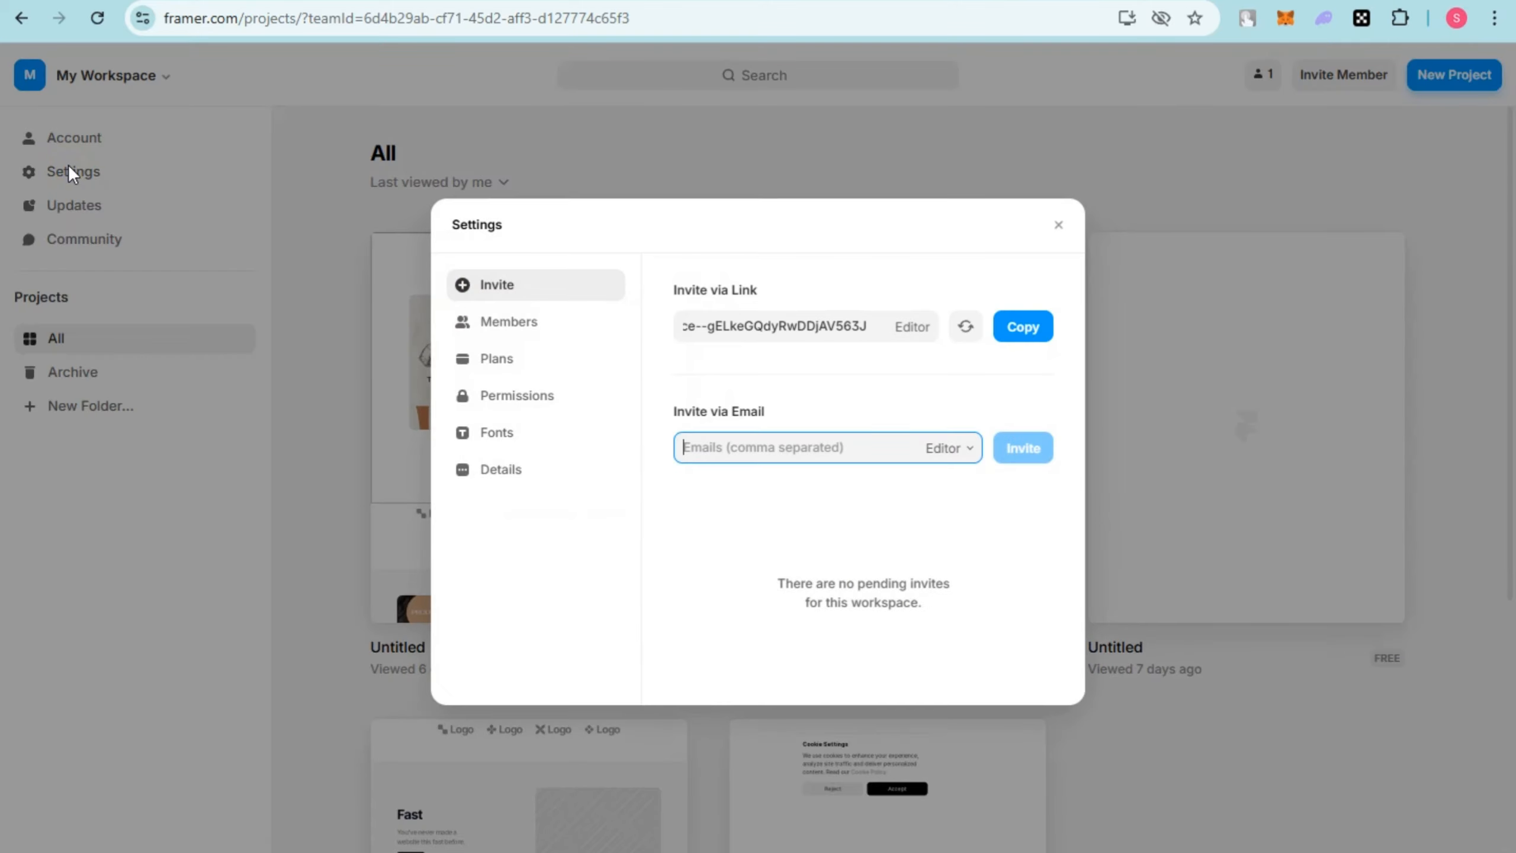
pyautogui.click(74, 495)
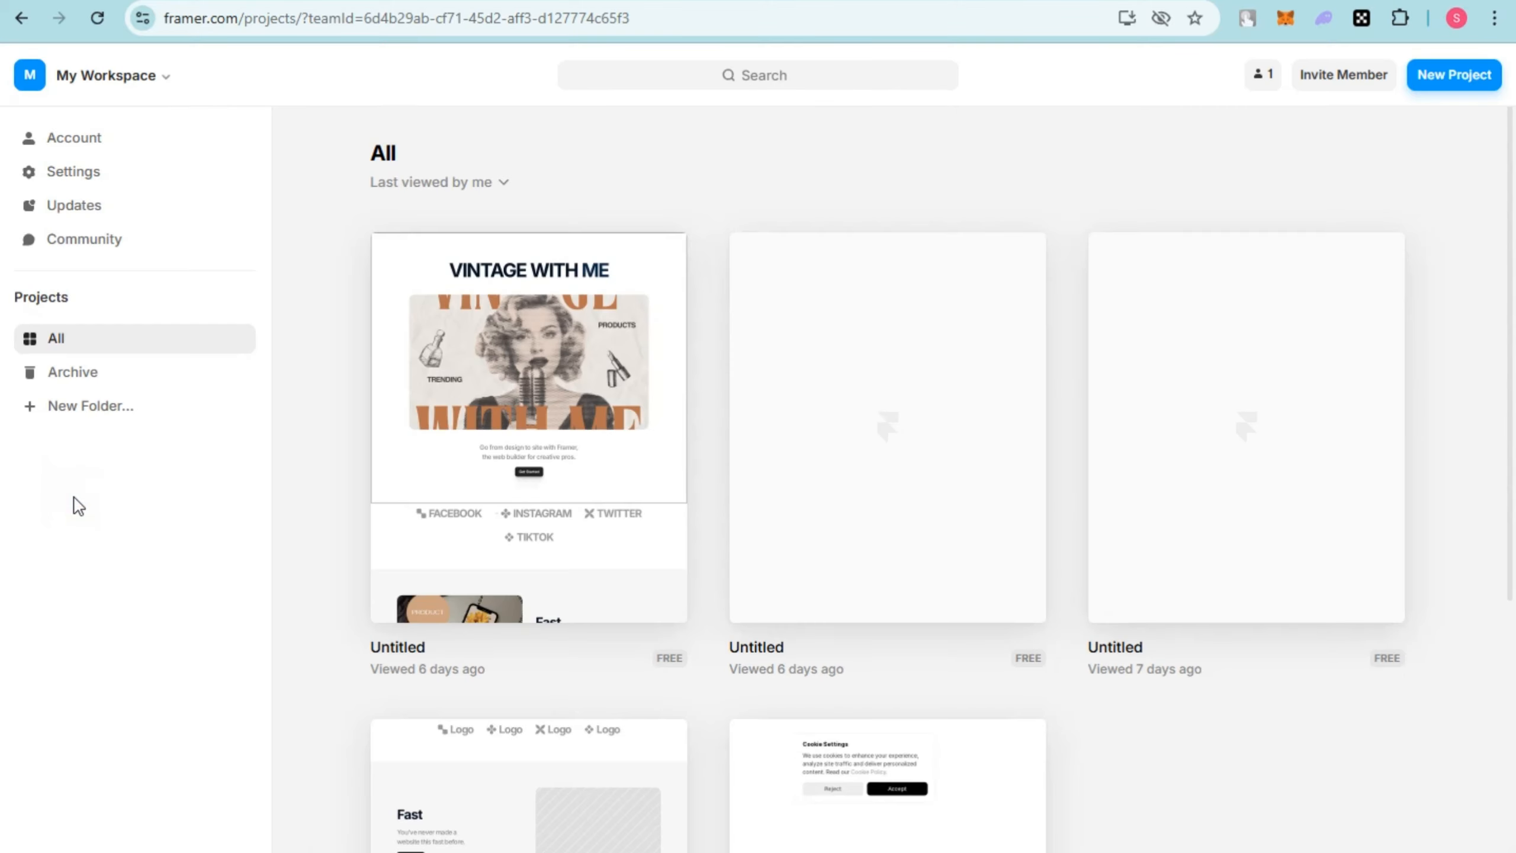
pyautogui.click(528, 367)
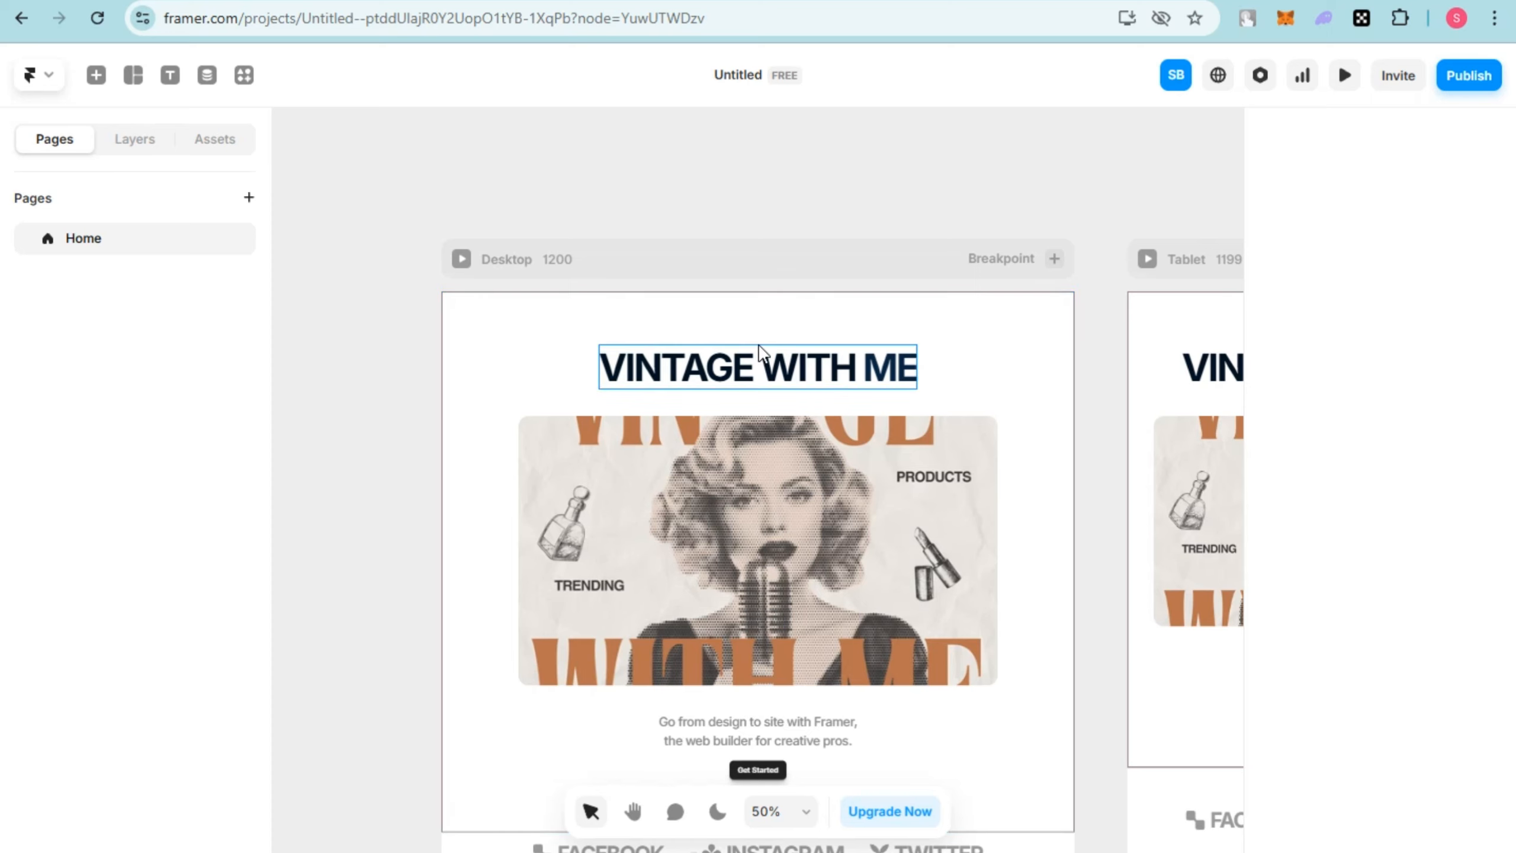
pyautogui.scroll(-7, 758, 347)
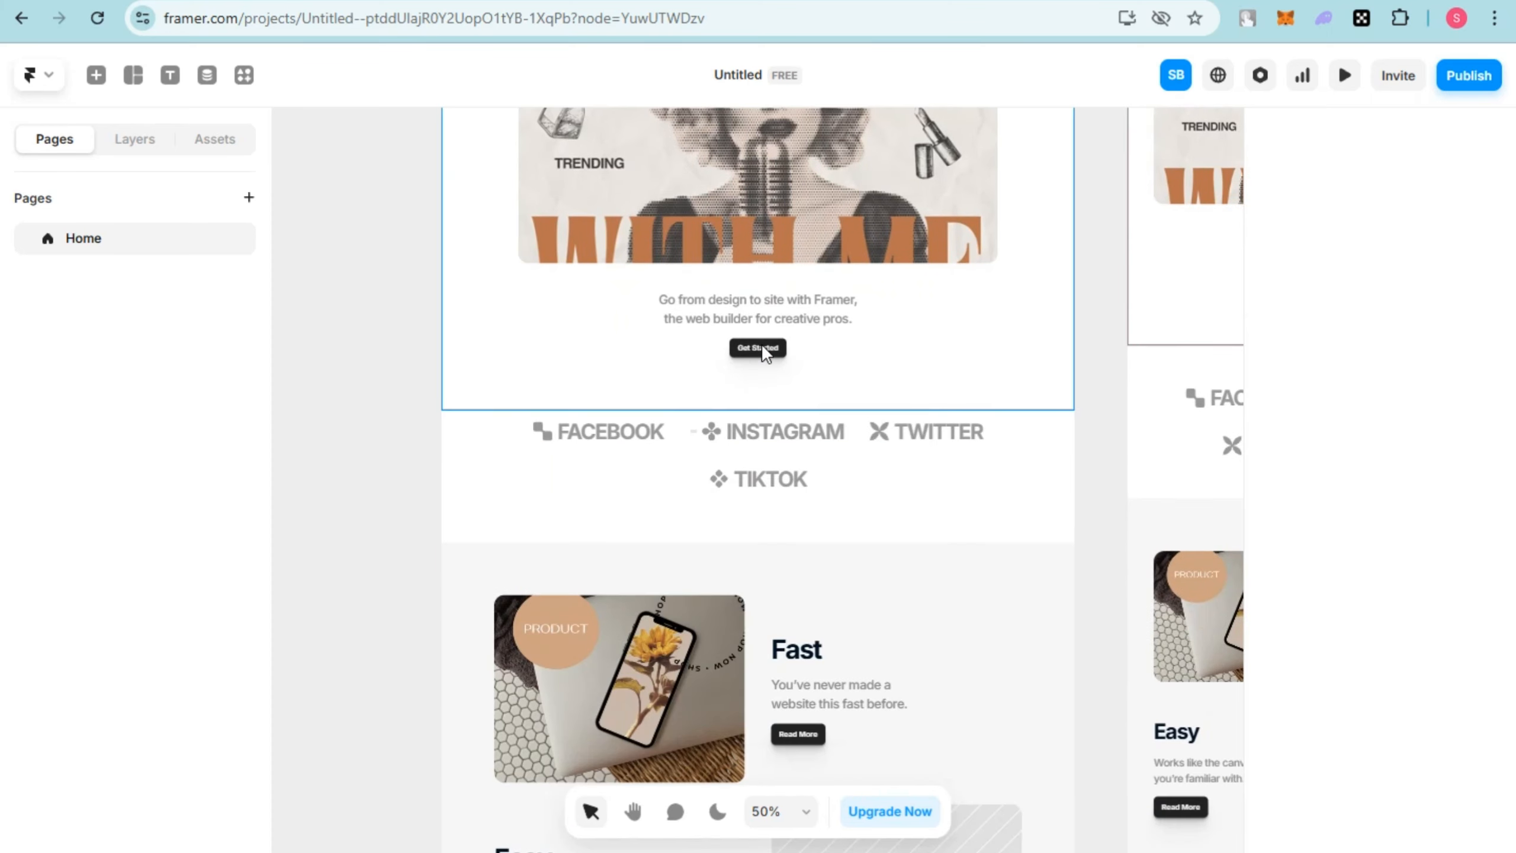
pyautogui.scroll(-2, 766, 352)
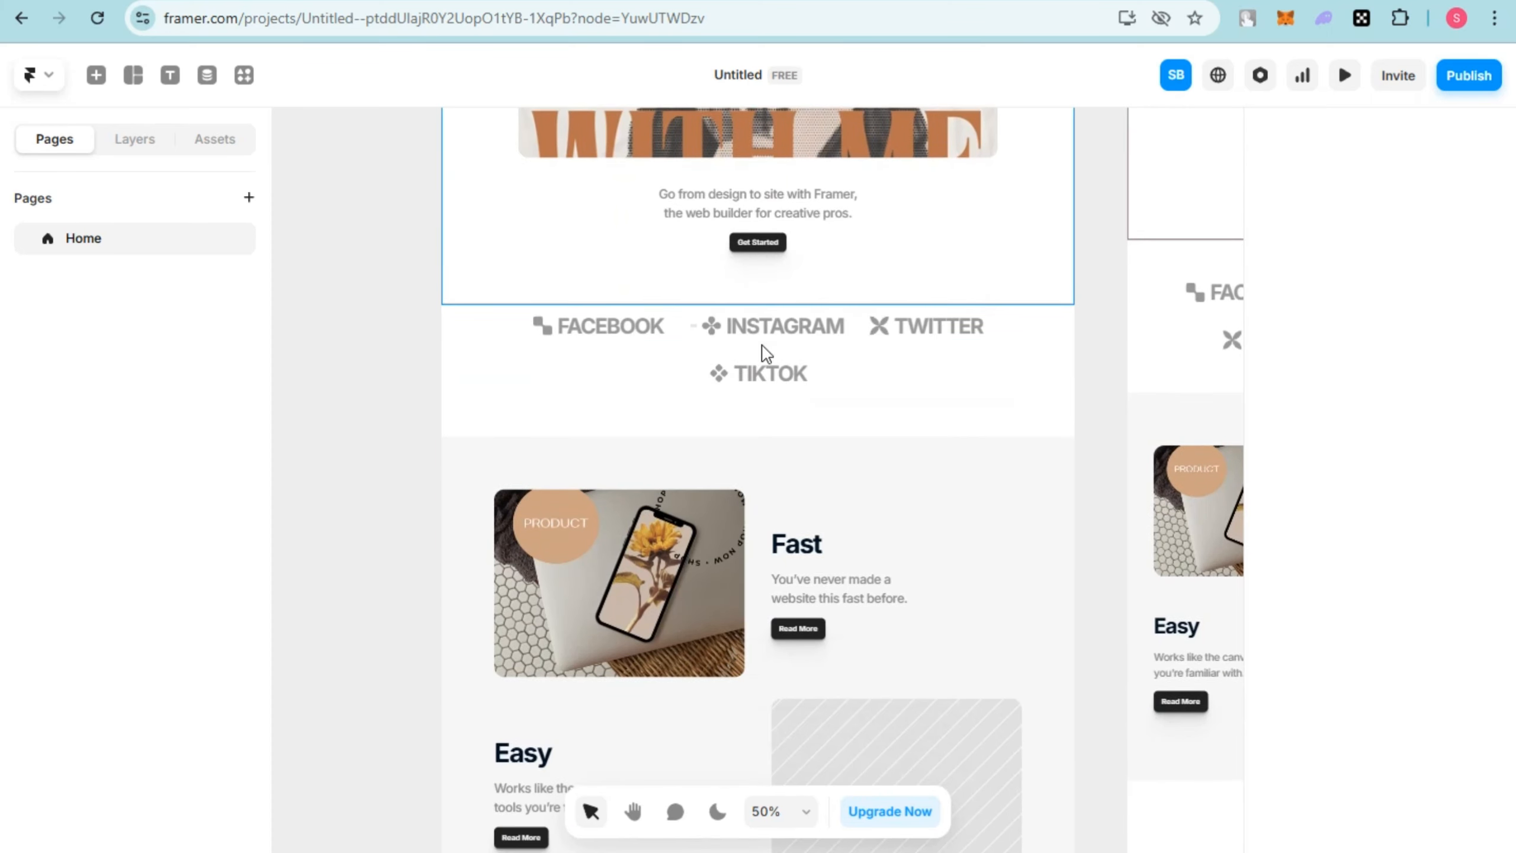
pyautogui.scroll(-2, 765, 352)
pyautogui.scroll(8, 766, 353)
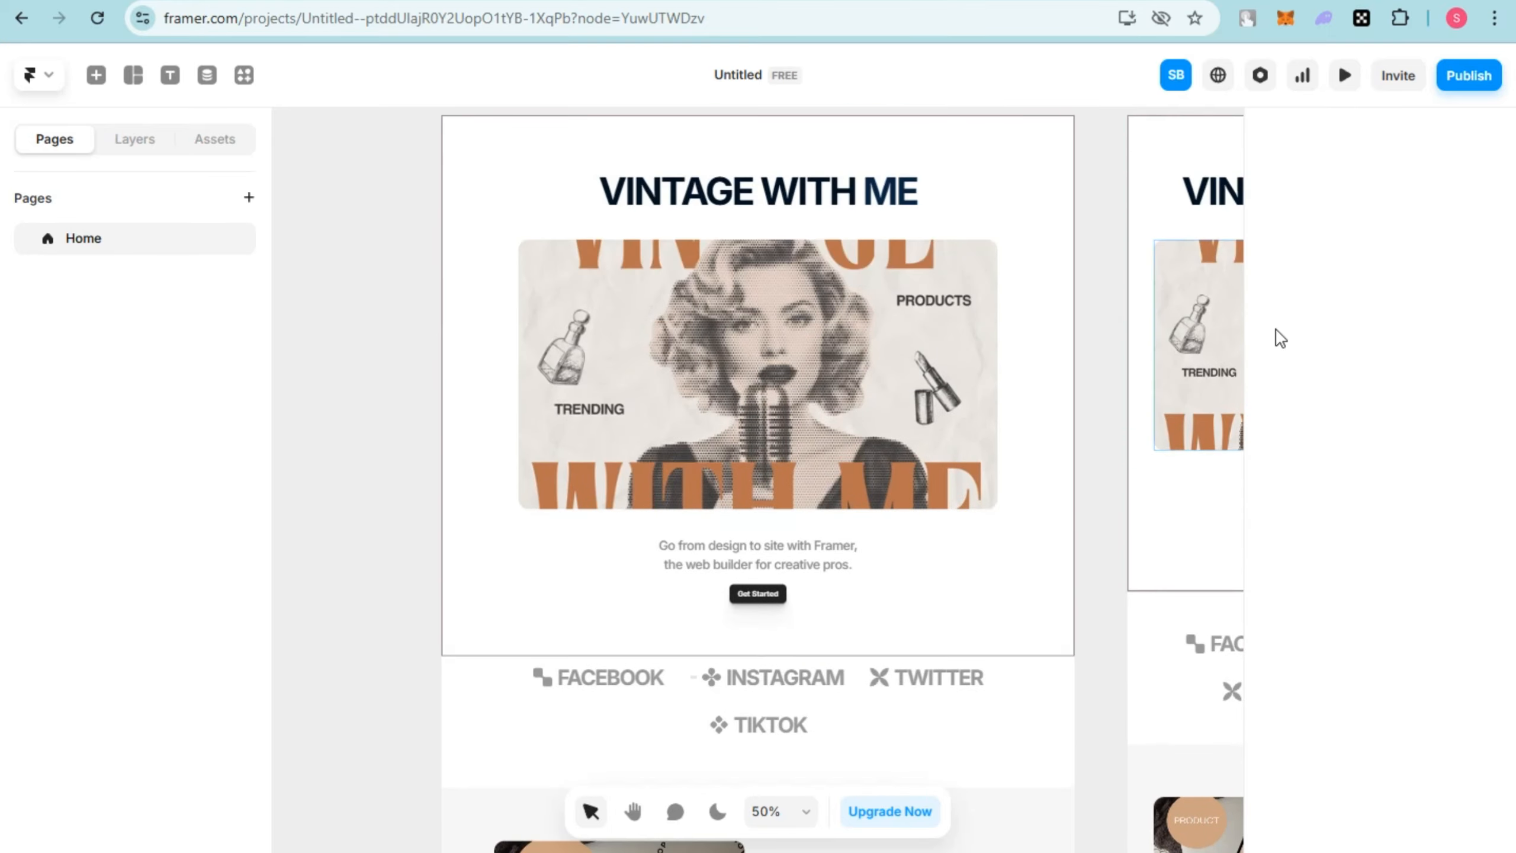
# Step: Open the project's domain settings and review the Base Domain and Custom Domain sections
pyautogui.click(1261, 76)
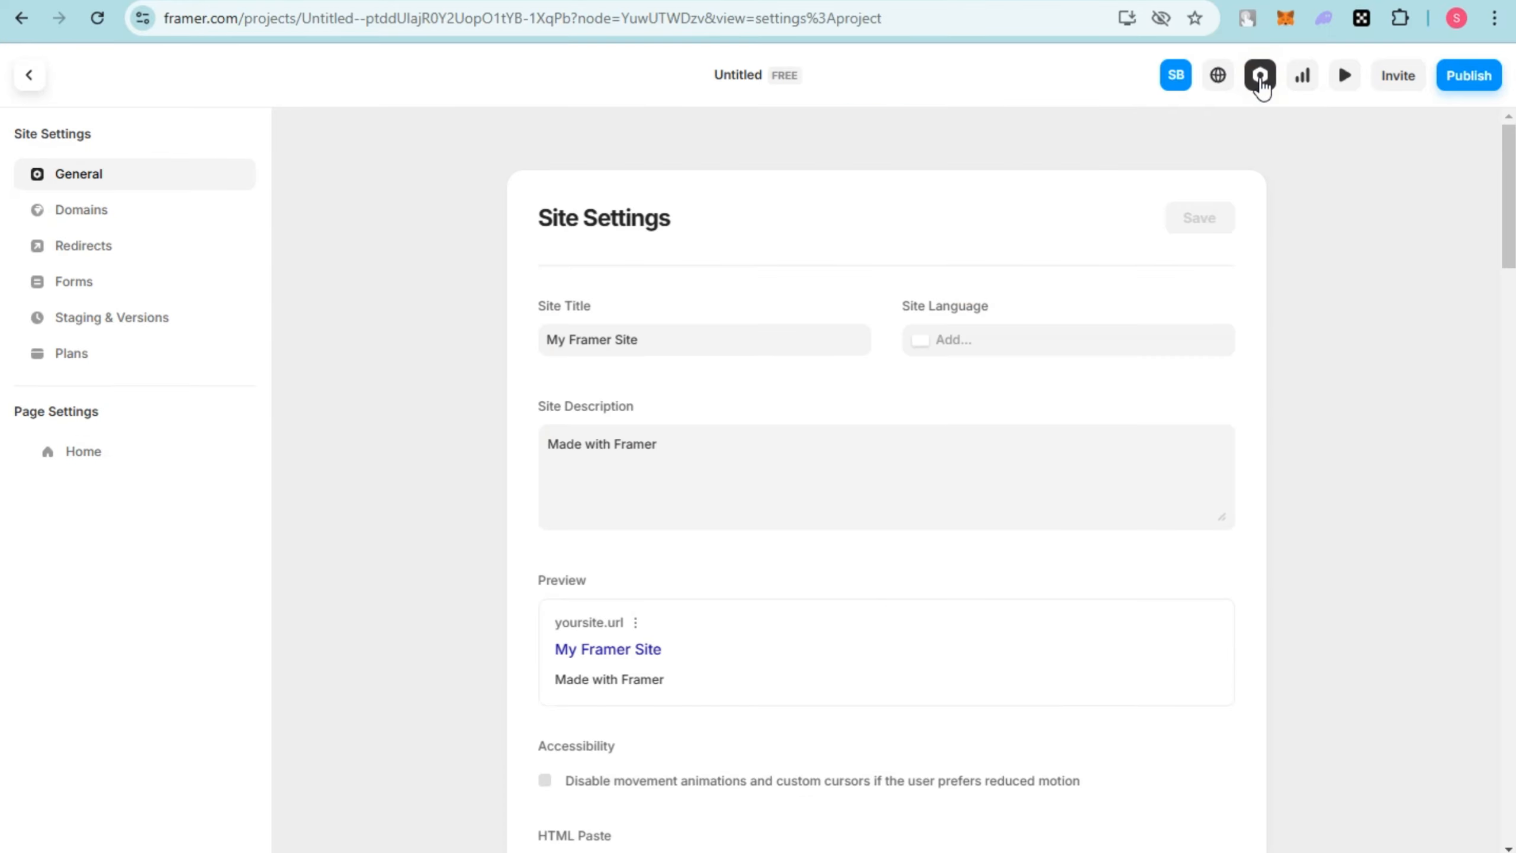
pyautogui.click(90, 218)
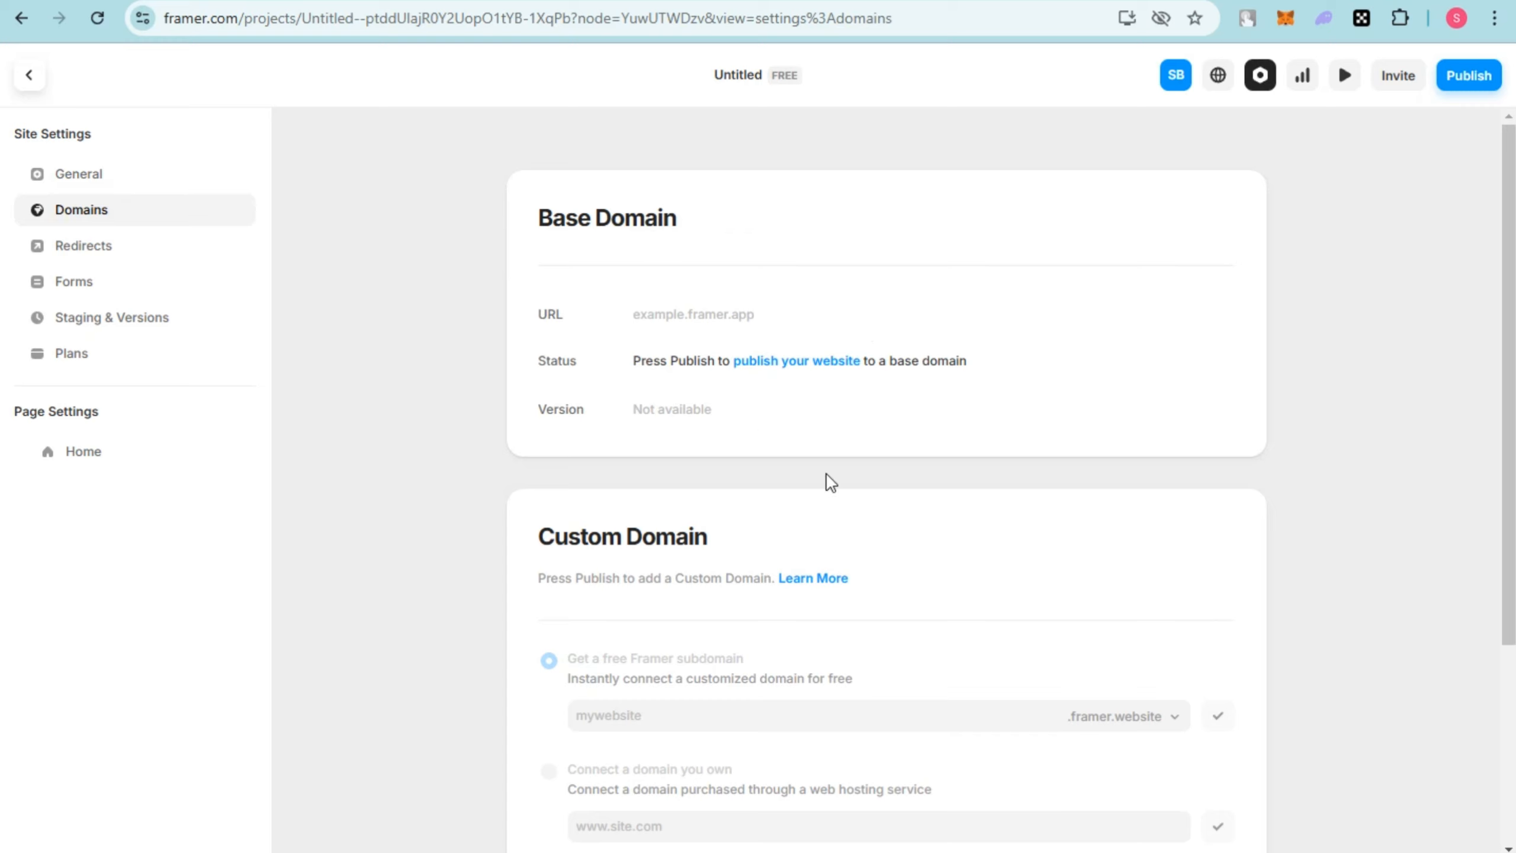
pyautogui.scroll(-2, 827, 477)
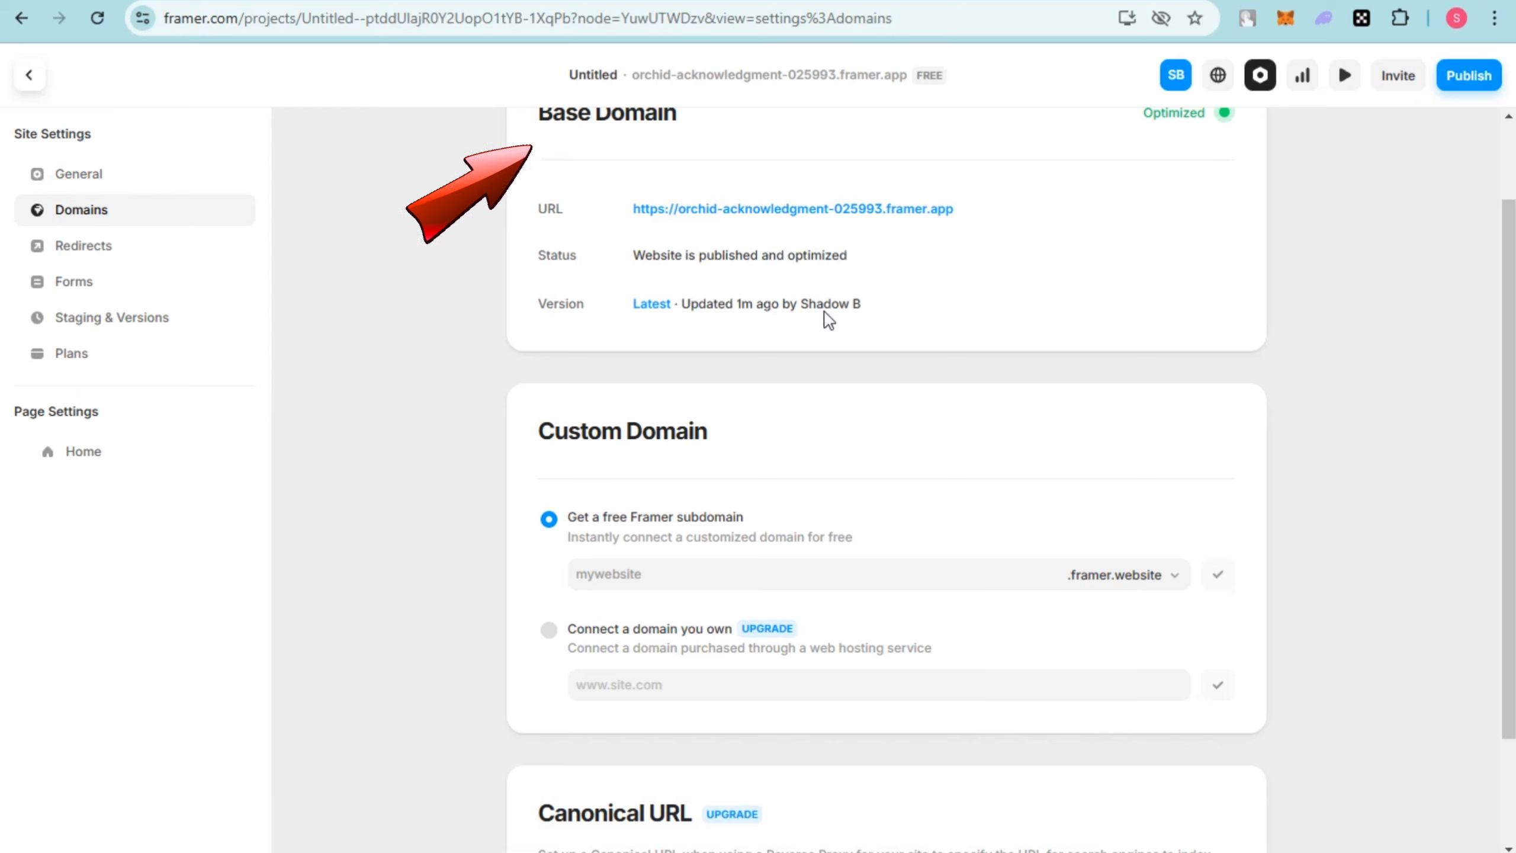
pyautogui.scroll(1, 928, 406)
pyautogui.scroll(1, 933, 407)
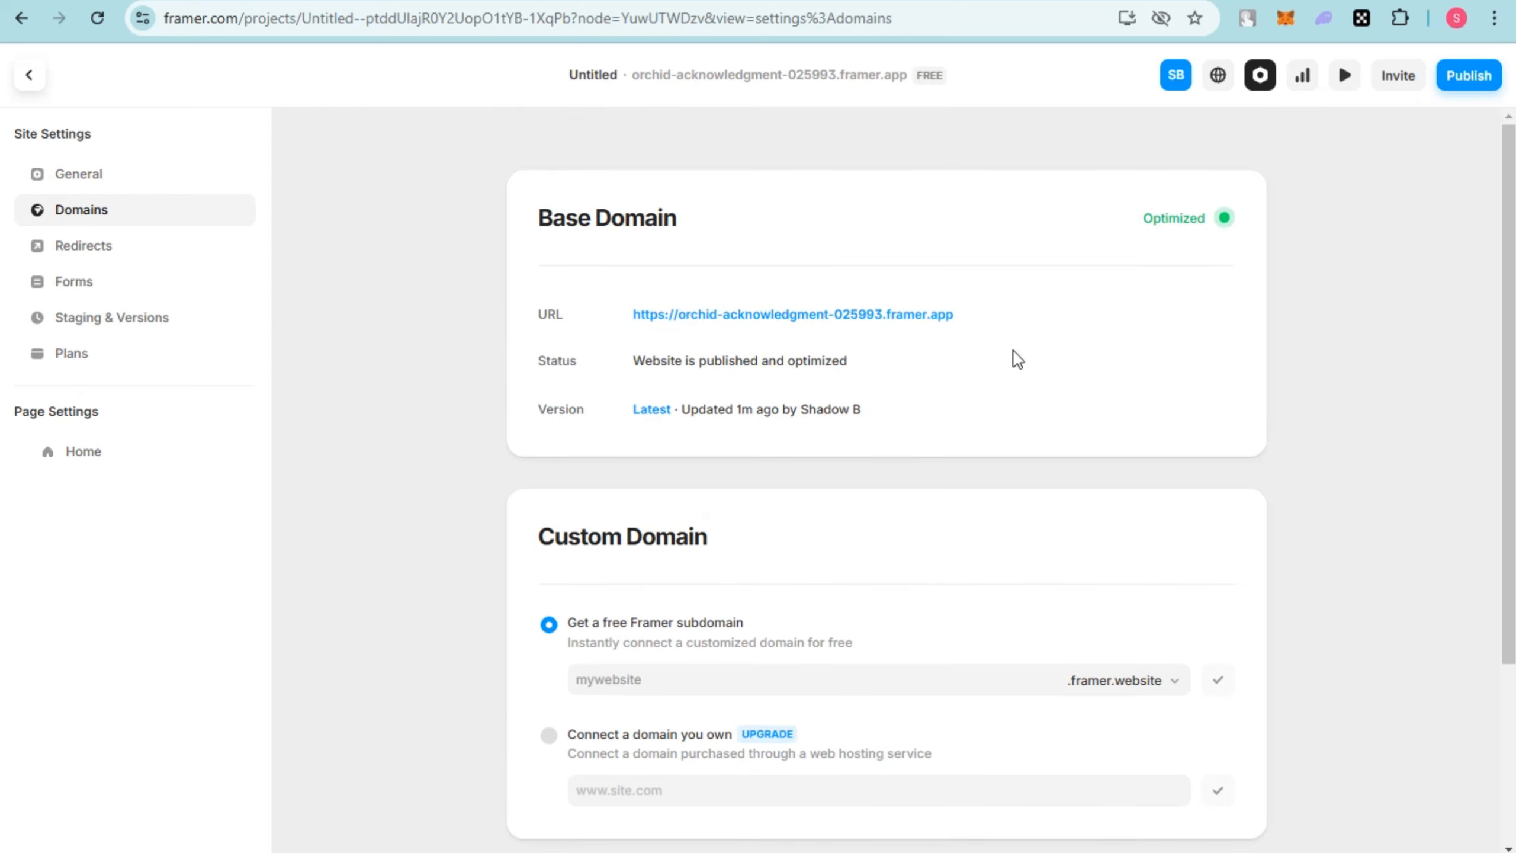
pyautogui.scroll(-4, 958, 562)
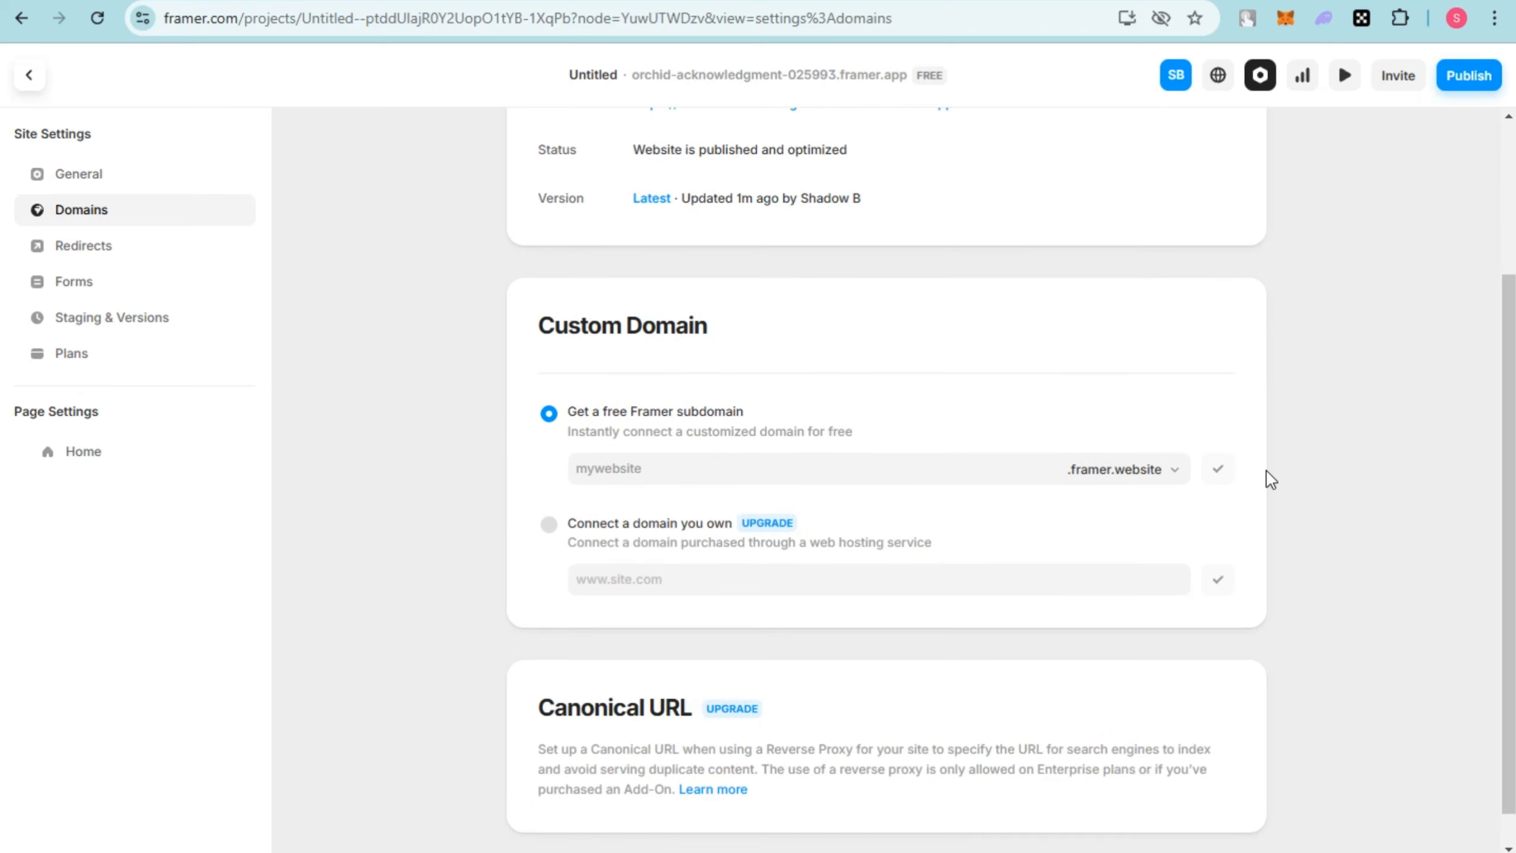
# Step: Try to connect the free Framer subdomain "Test 101" as the custom domain
pyautogui.click(711, 479)
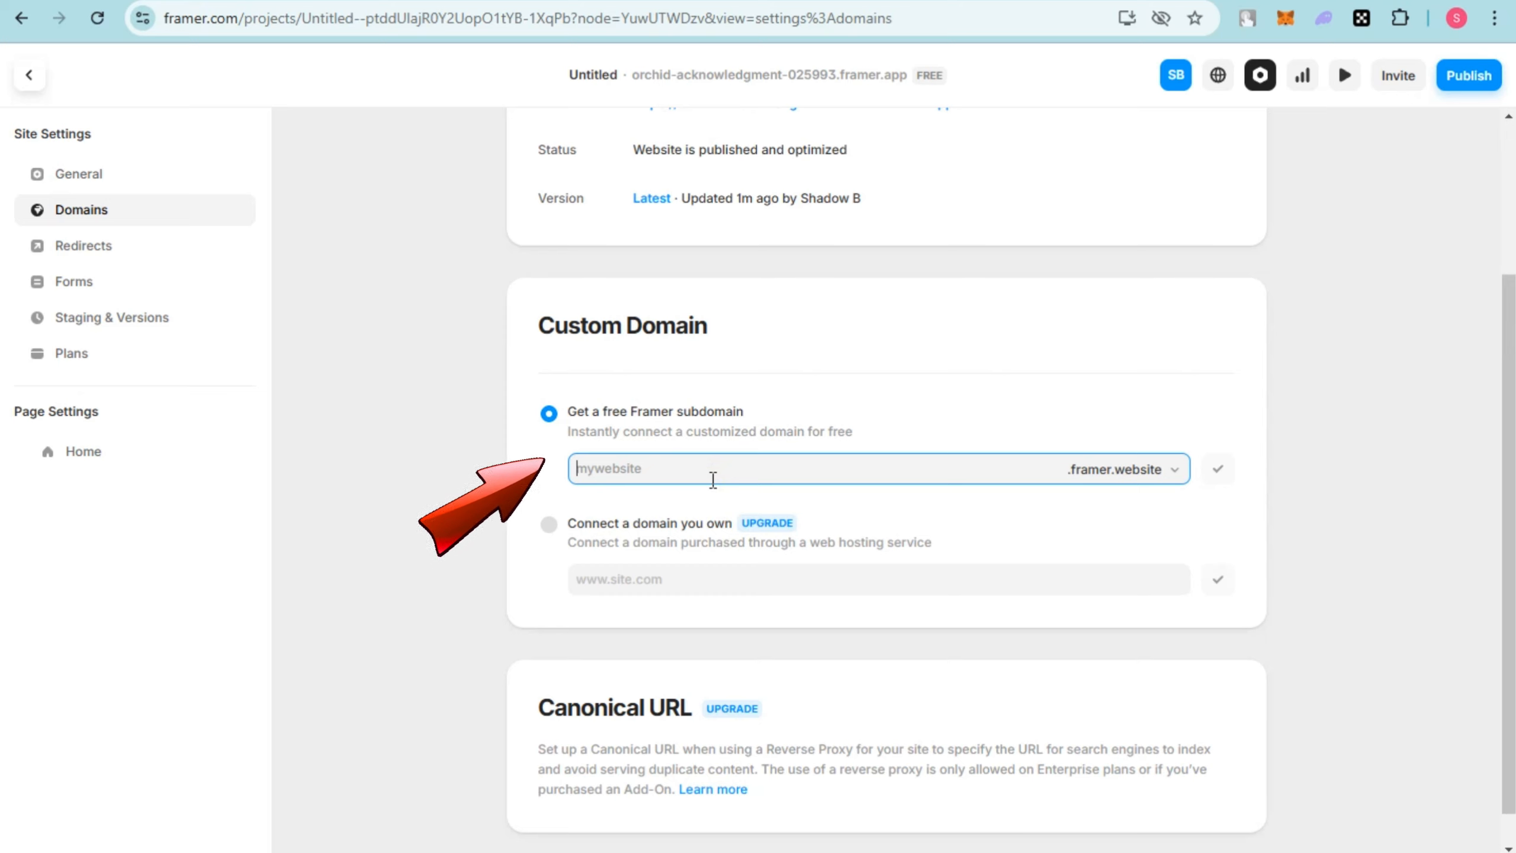
pyautogui.write('Test 101')
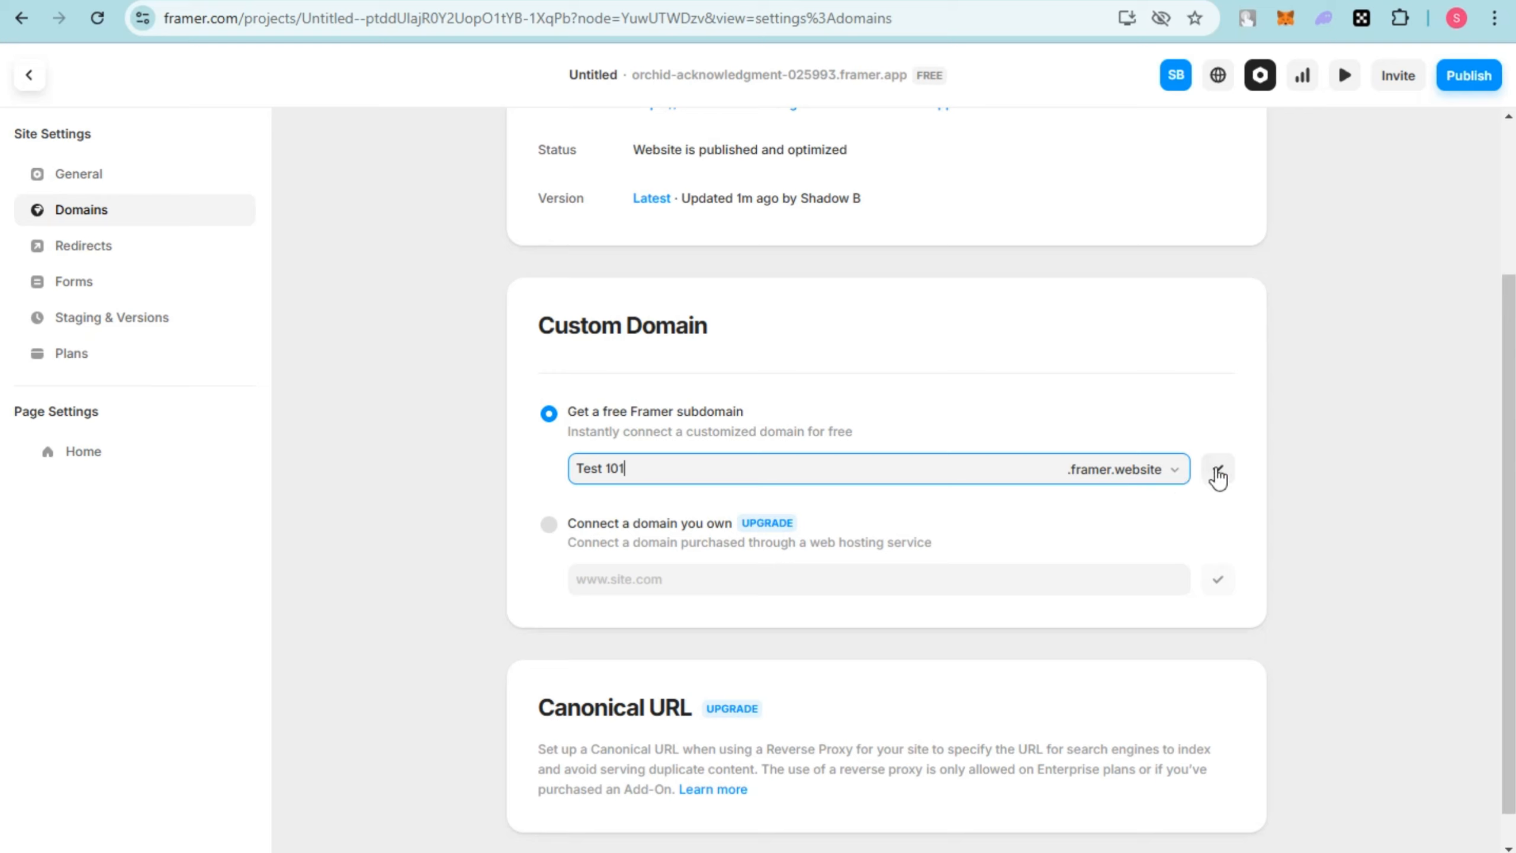
pyautogui.click(832, 580)
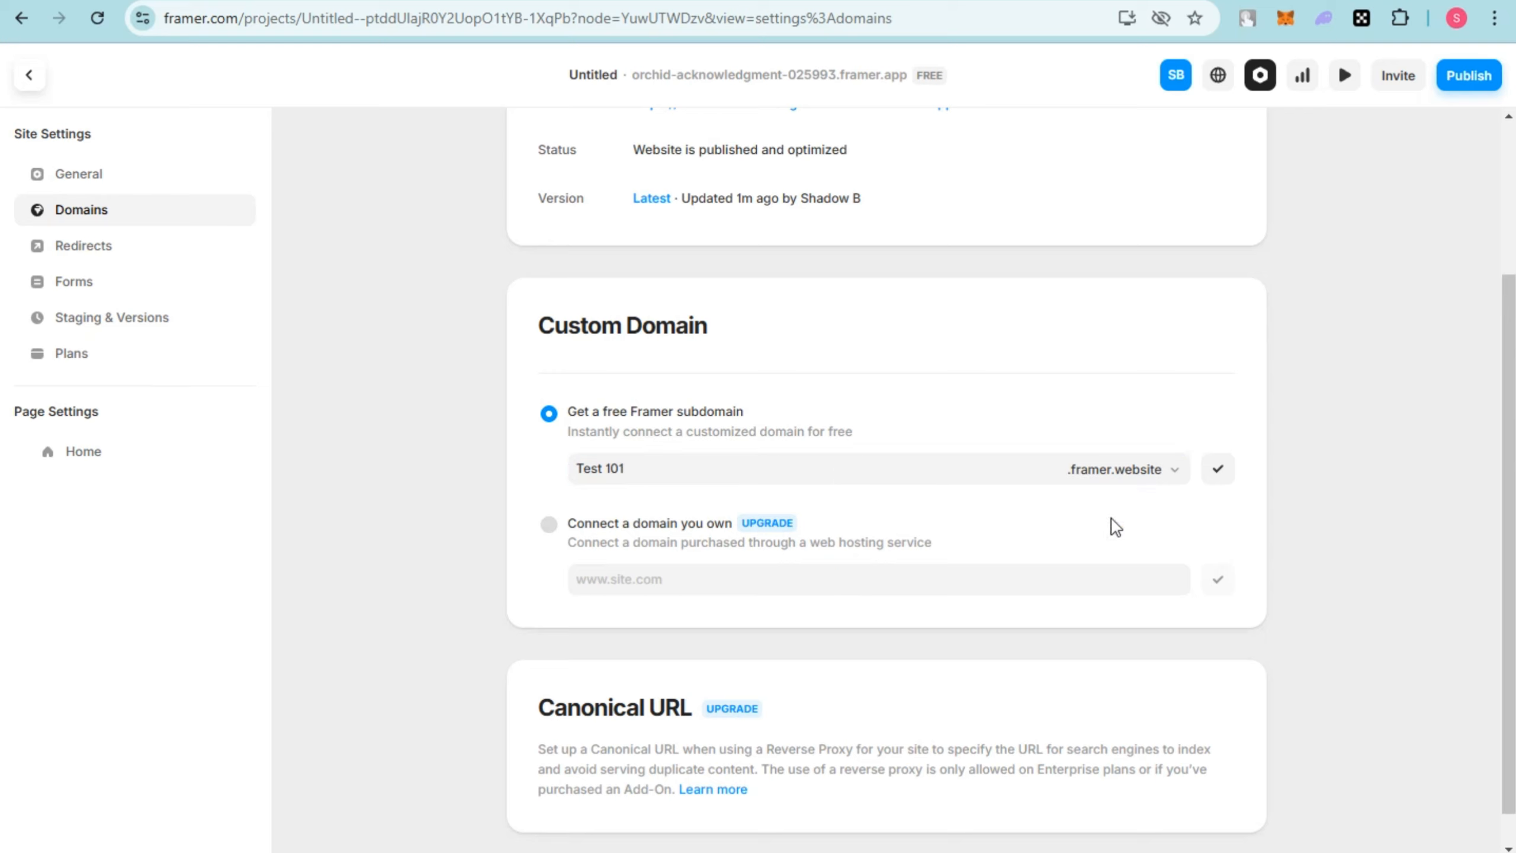
pyautogui.click(1214, 473)
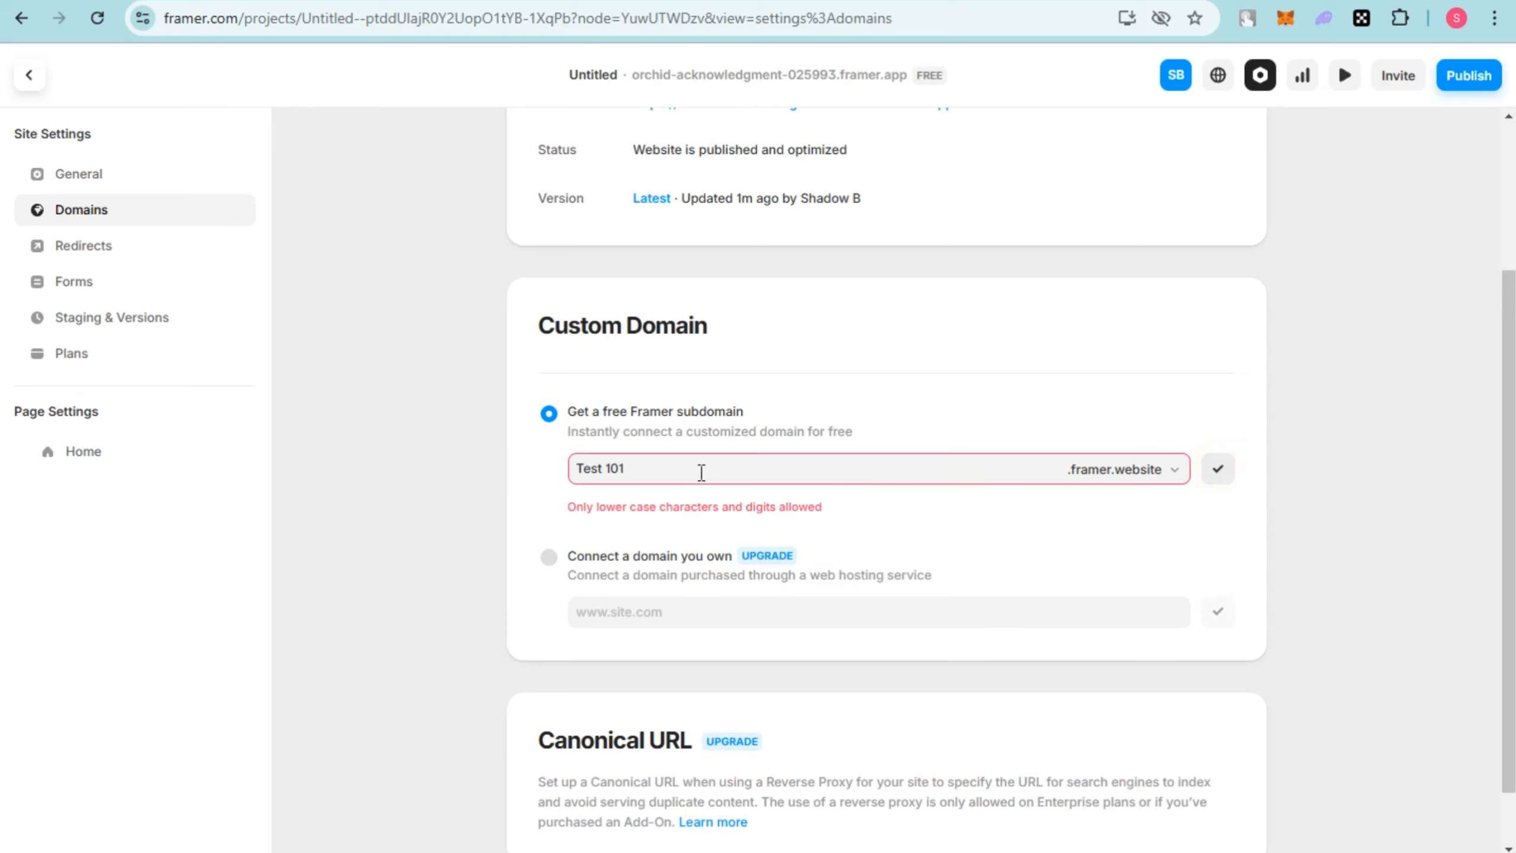
# Step: Correct the free subdomain to test101beautyaesthetic on .framer.website and connect it as the custom domain
pyautogui.click(696, 473)
pyautogui.click(696, 473)
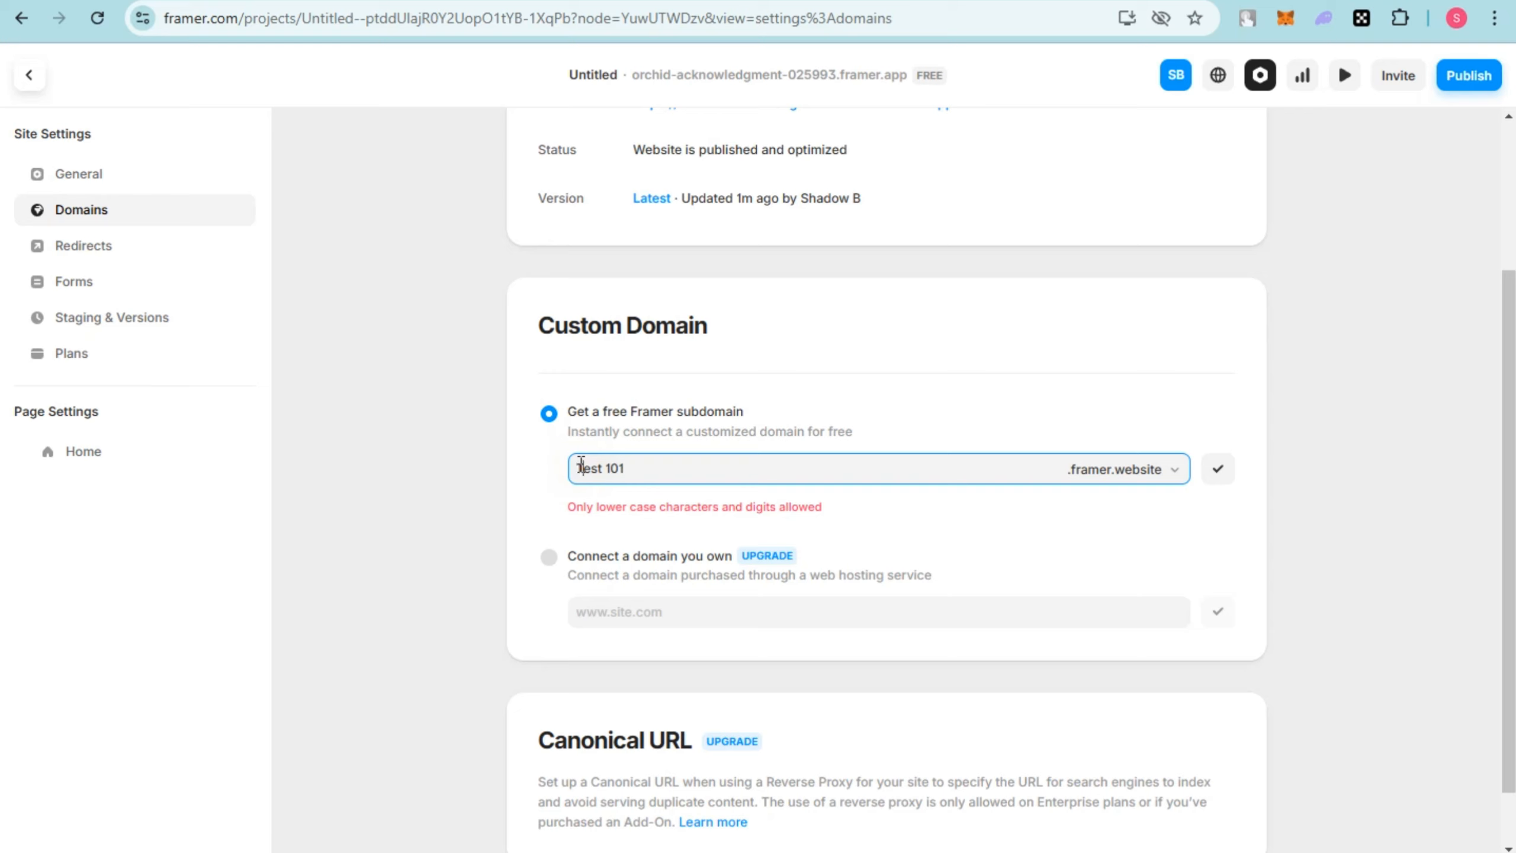
pyautogui.press('BackSpace')
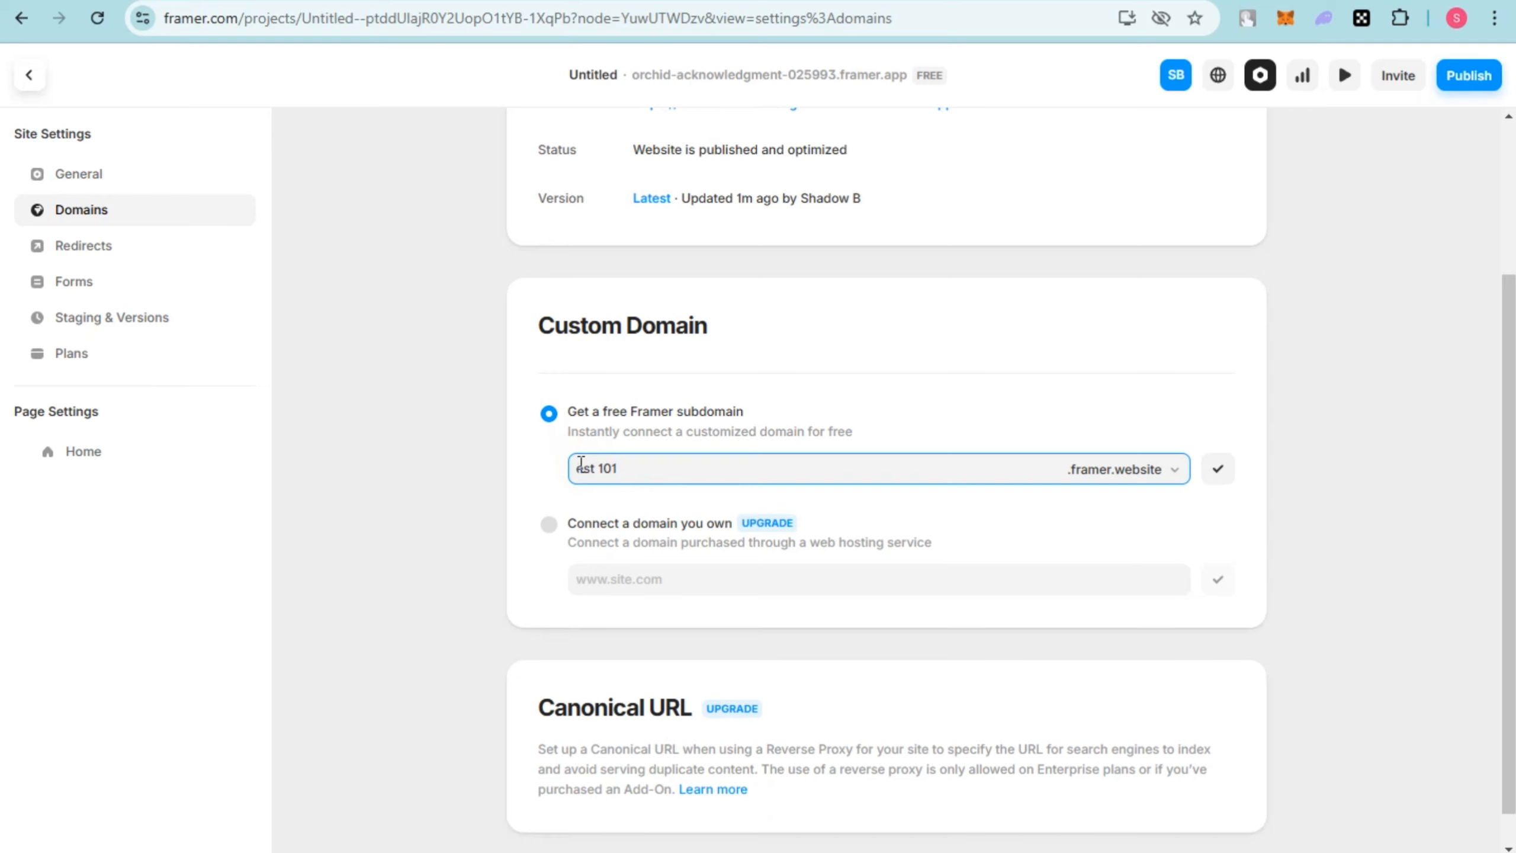
pyautogui.write('t')
pyautogui.tripleClick(588, 469)
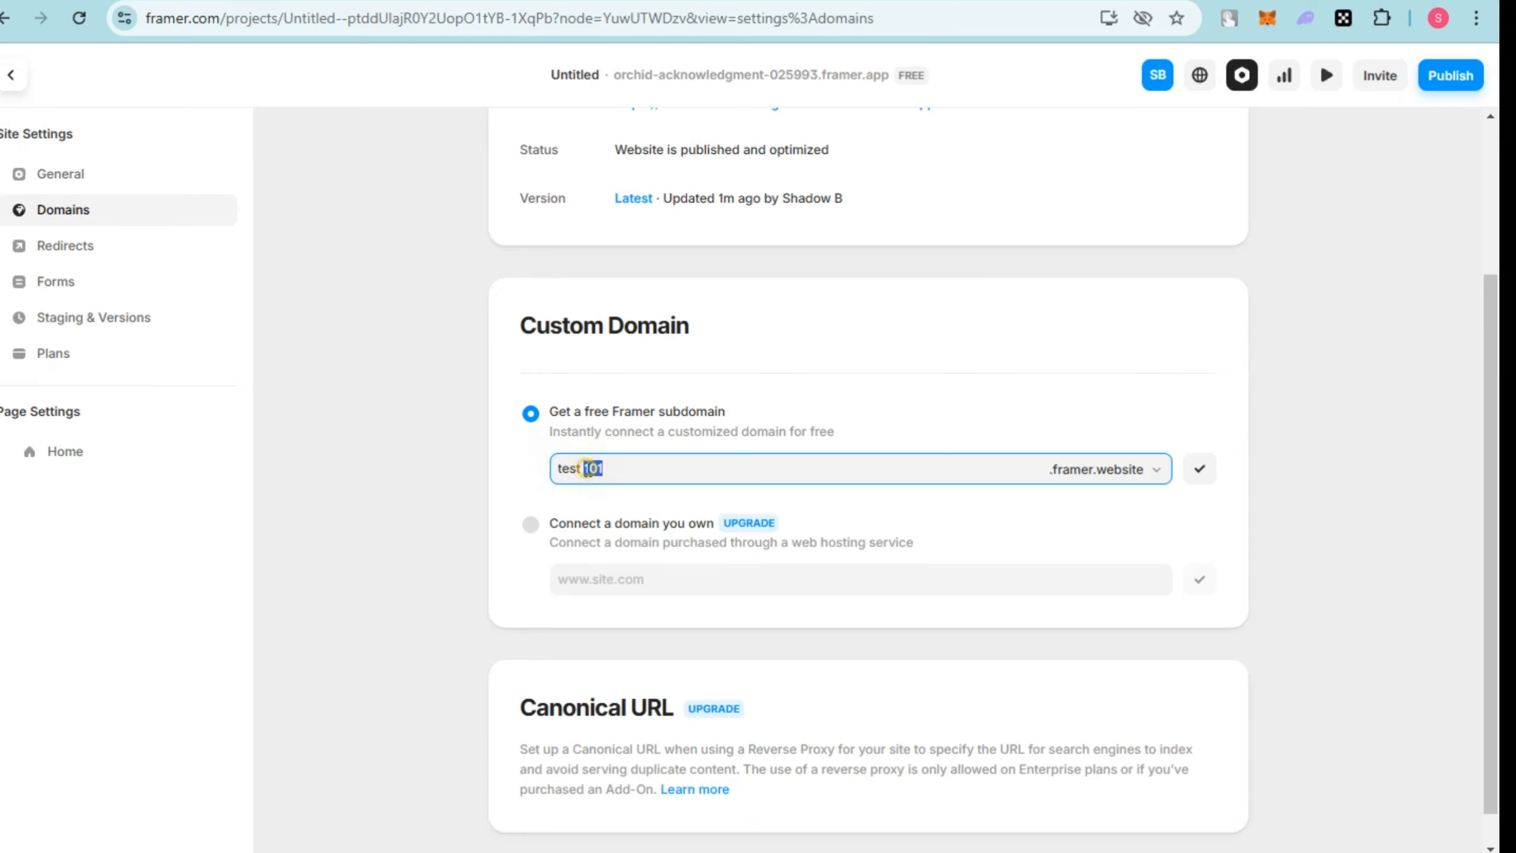
pyautogui.click(599, 475)
pyautogui.click(1200, 469)
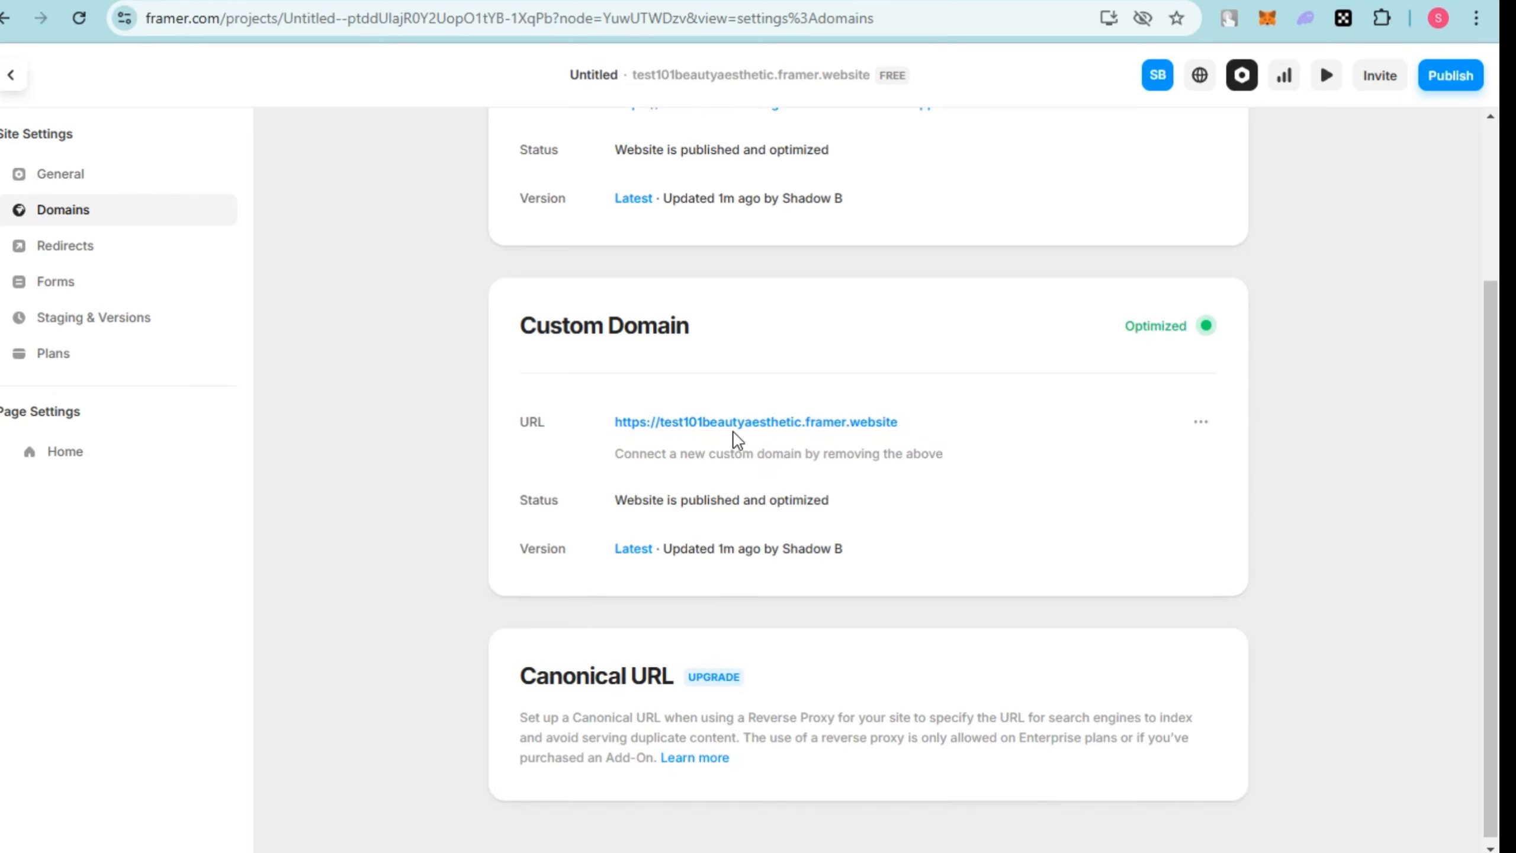
# Step: Open the published website from its custom domain URL
pyautogui.click(803, 423)
pyautogui.click(1201, 423)
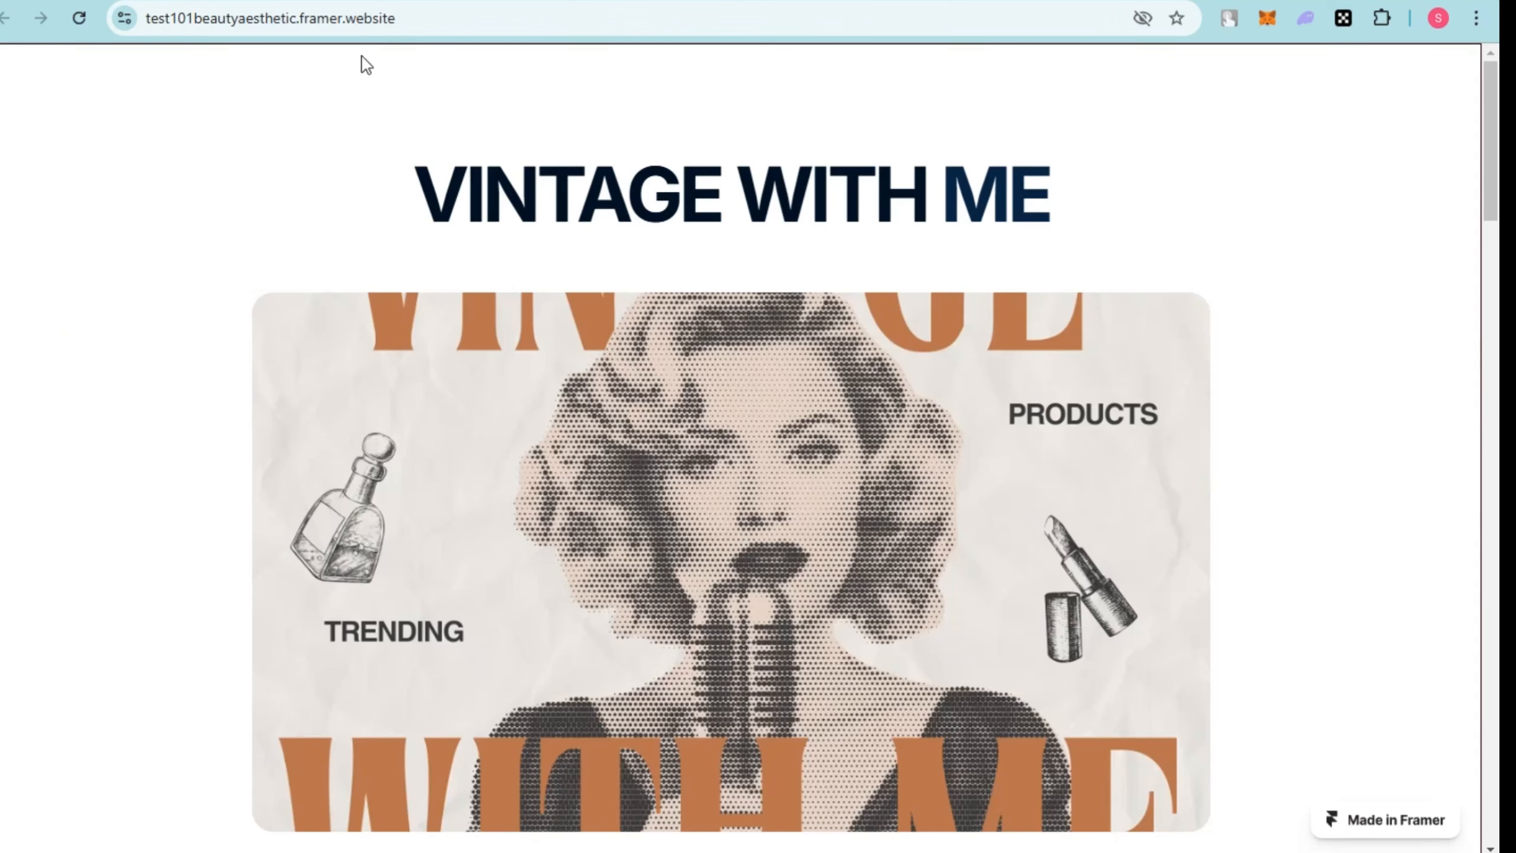
pyautogui.moveTo(469, 51); pyautogui.dragTo(1050, 197)
pyautogui.click(411, 18)
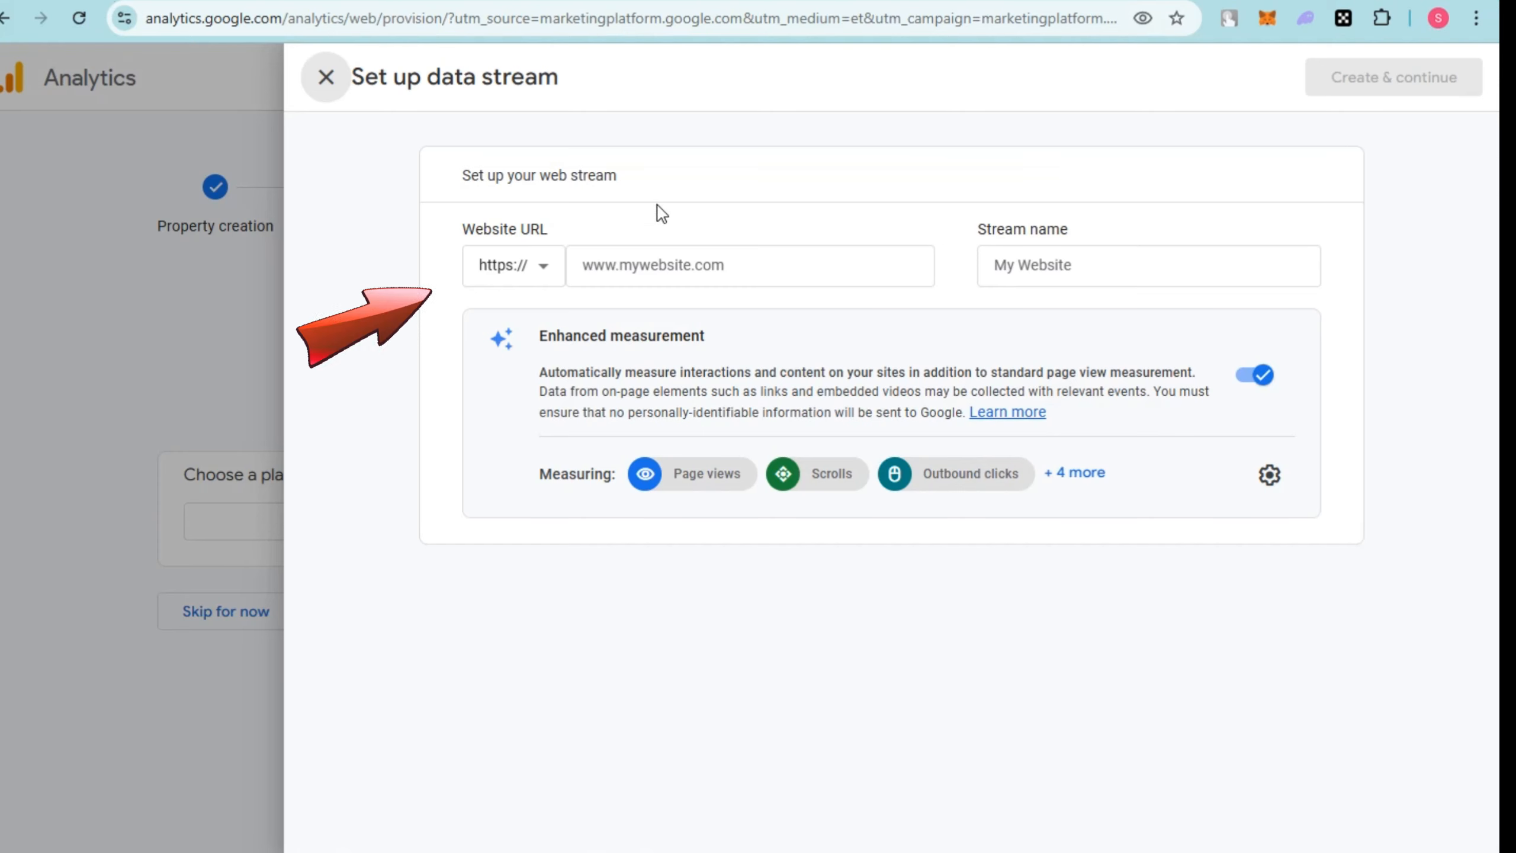
pyautogui.click(657, 264)
pyautogui.write('https://test101beautyaesthetic.framer.website/')
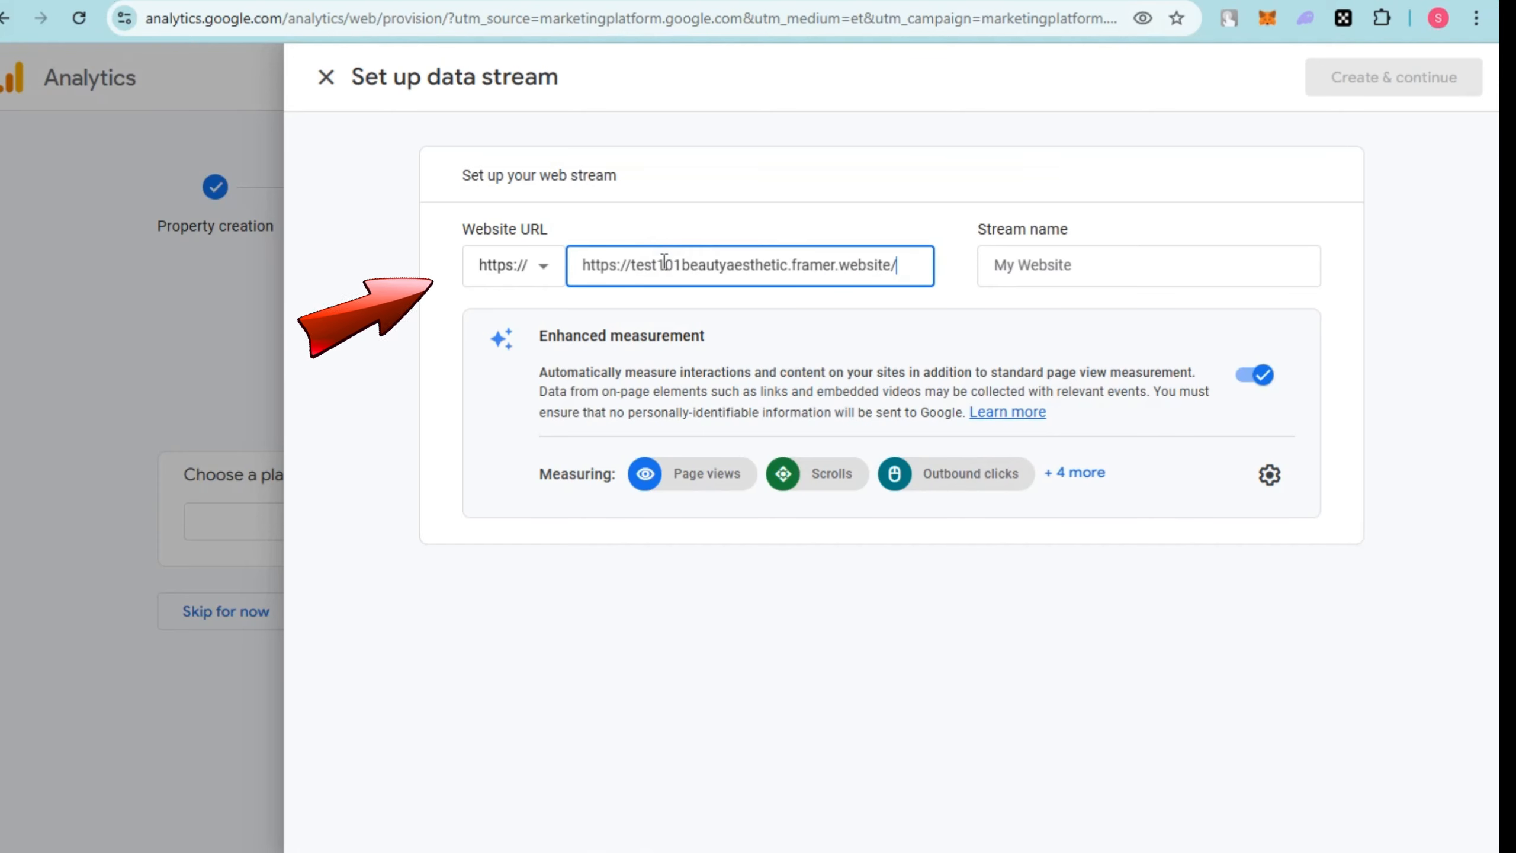
# Step: Enter FramerWbb as the stream name and create the web data stream
pyautogui.click(1014, 263)
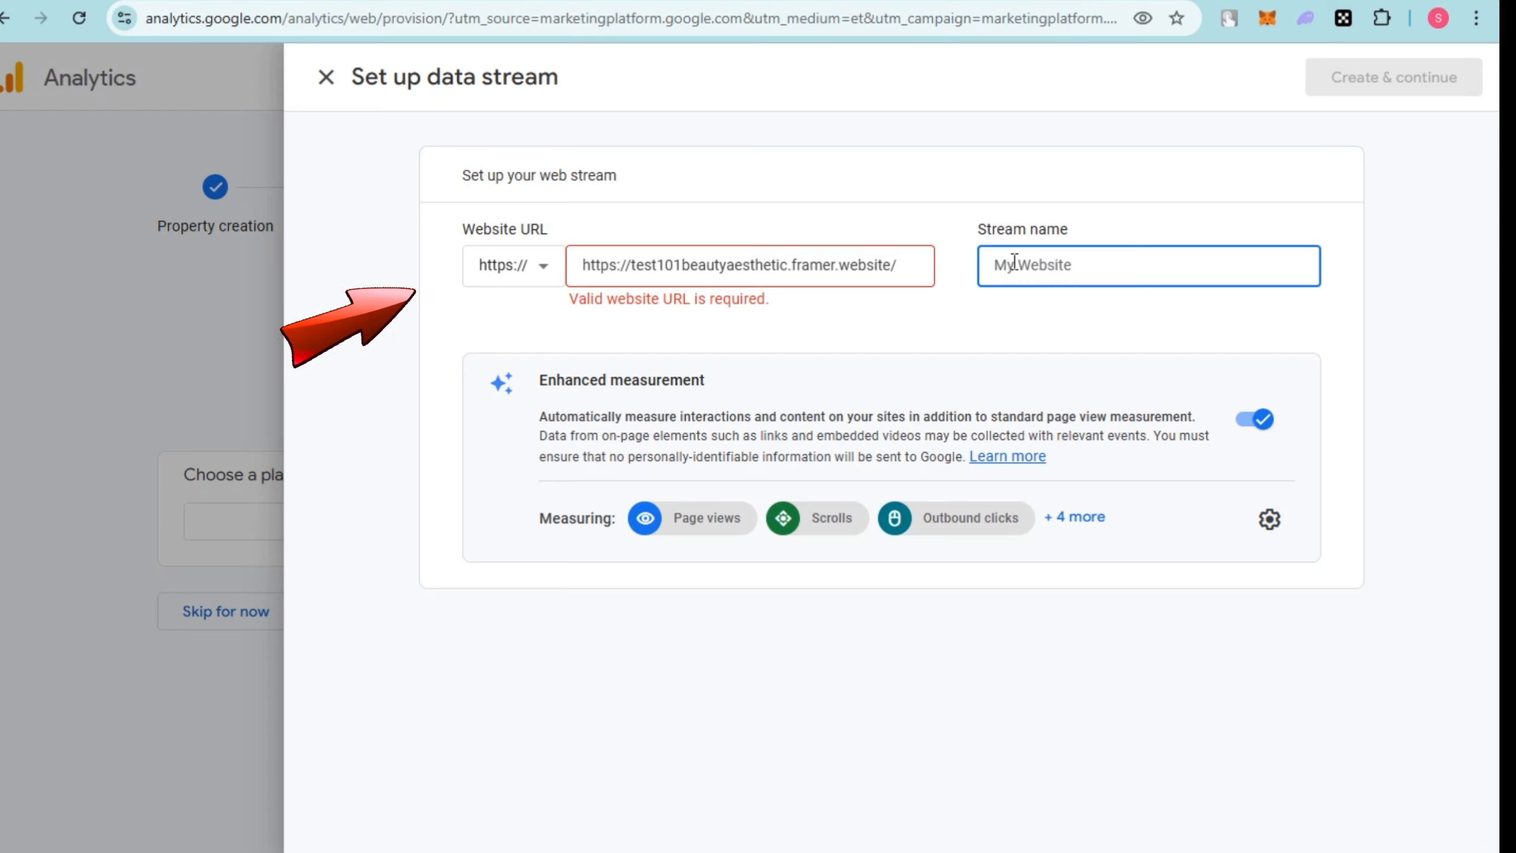
pyautogui.write('F')
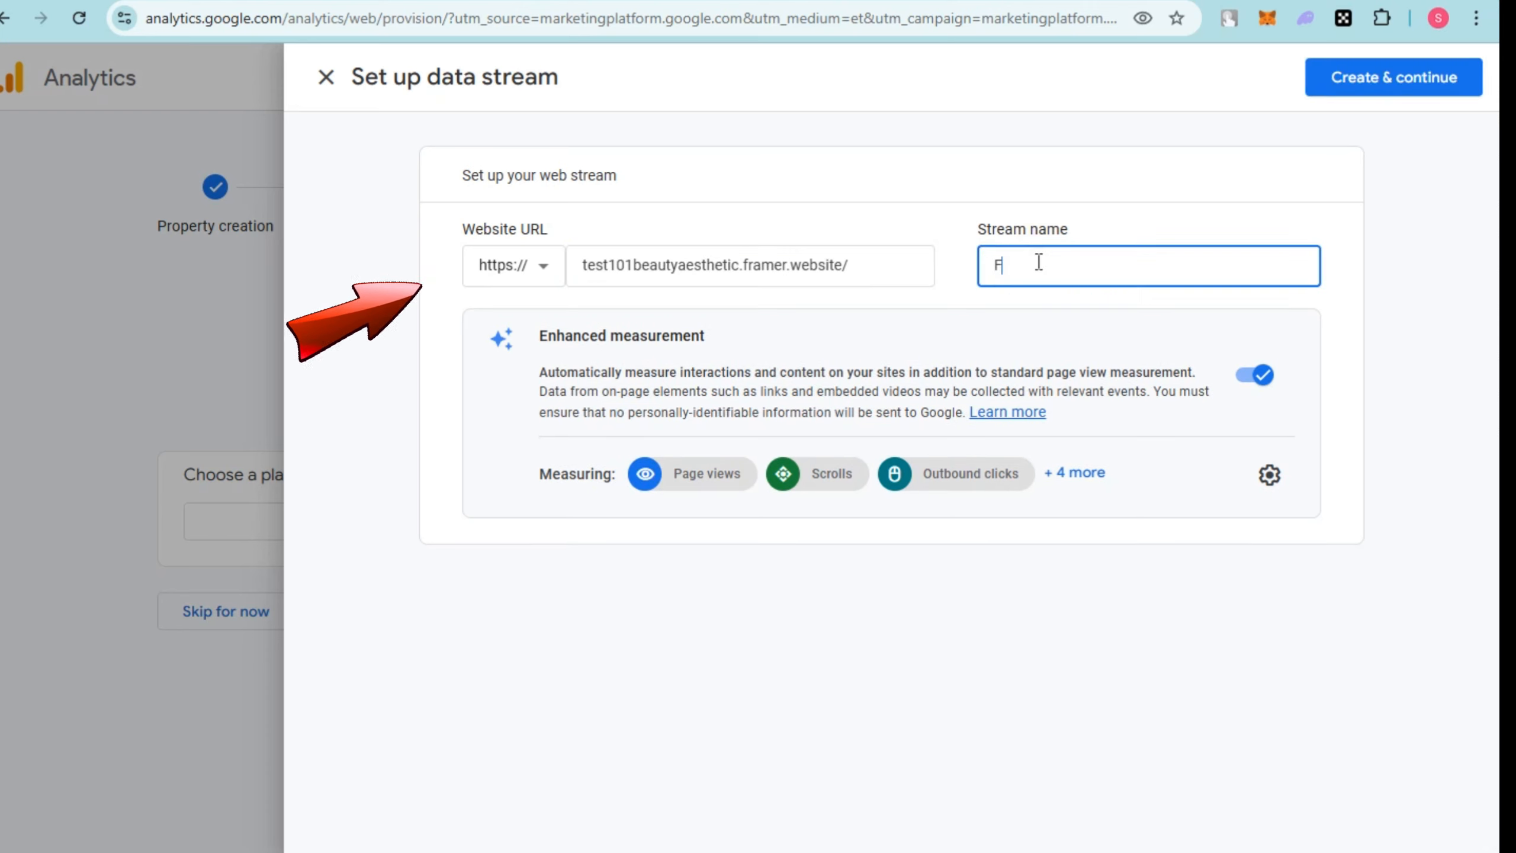
pyautogui.write('rame WE')
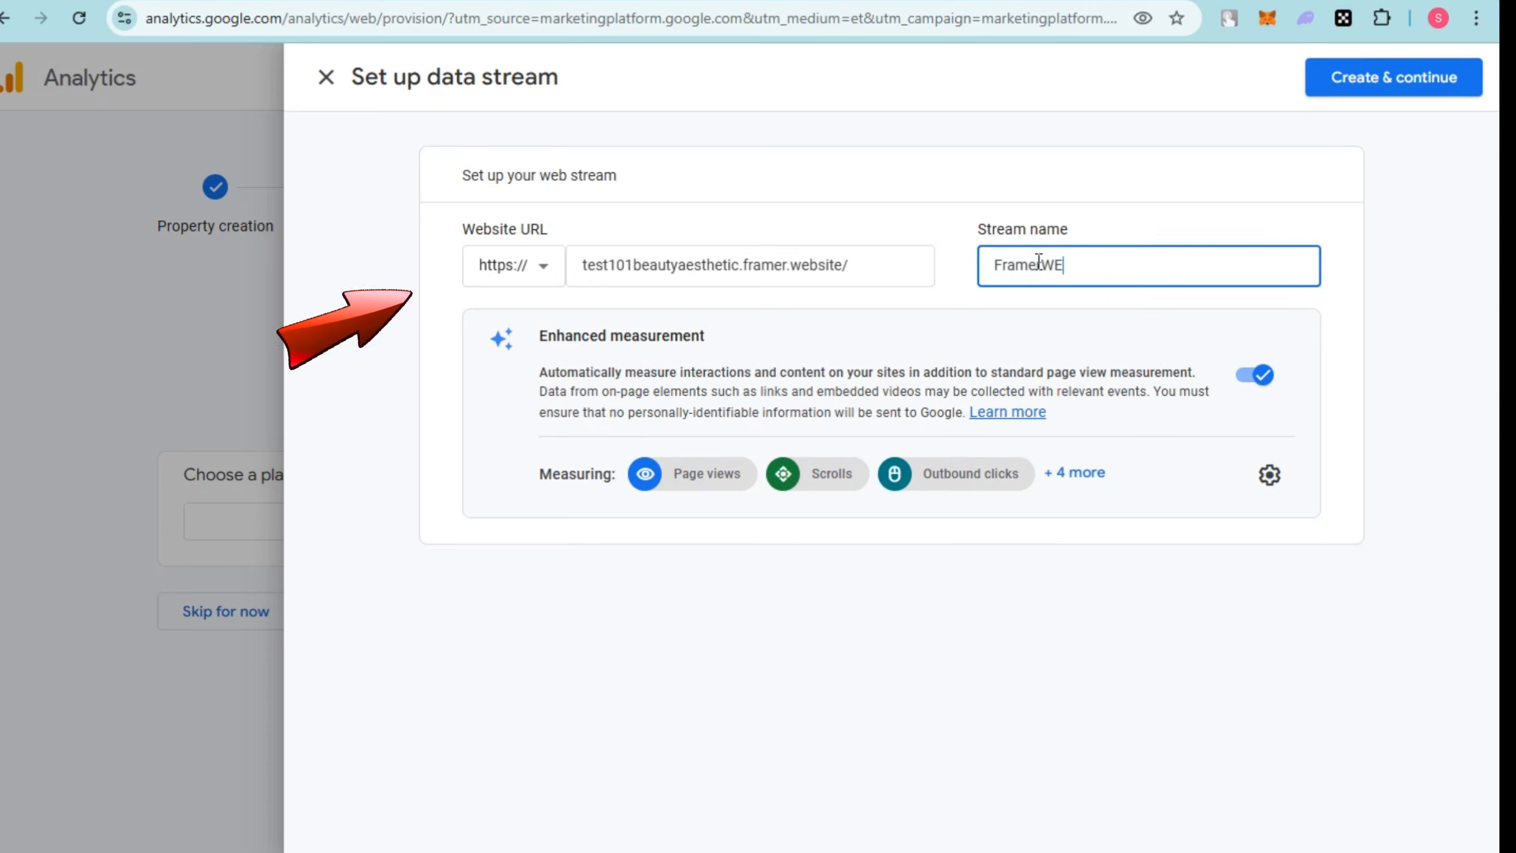
pyautogui.write('B')
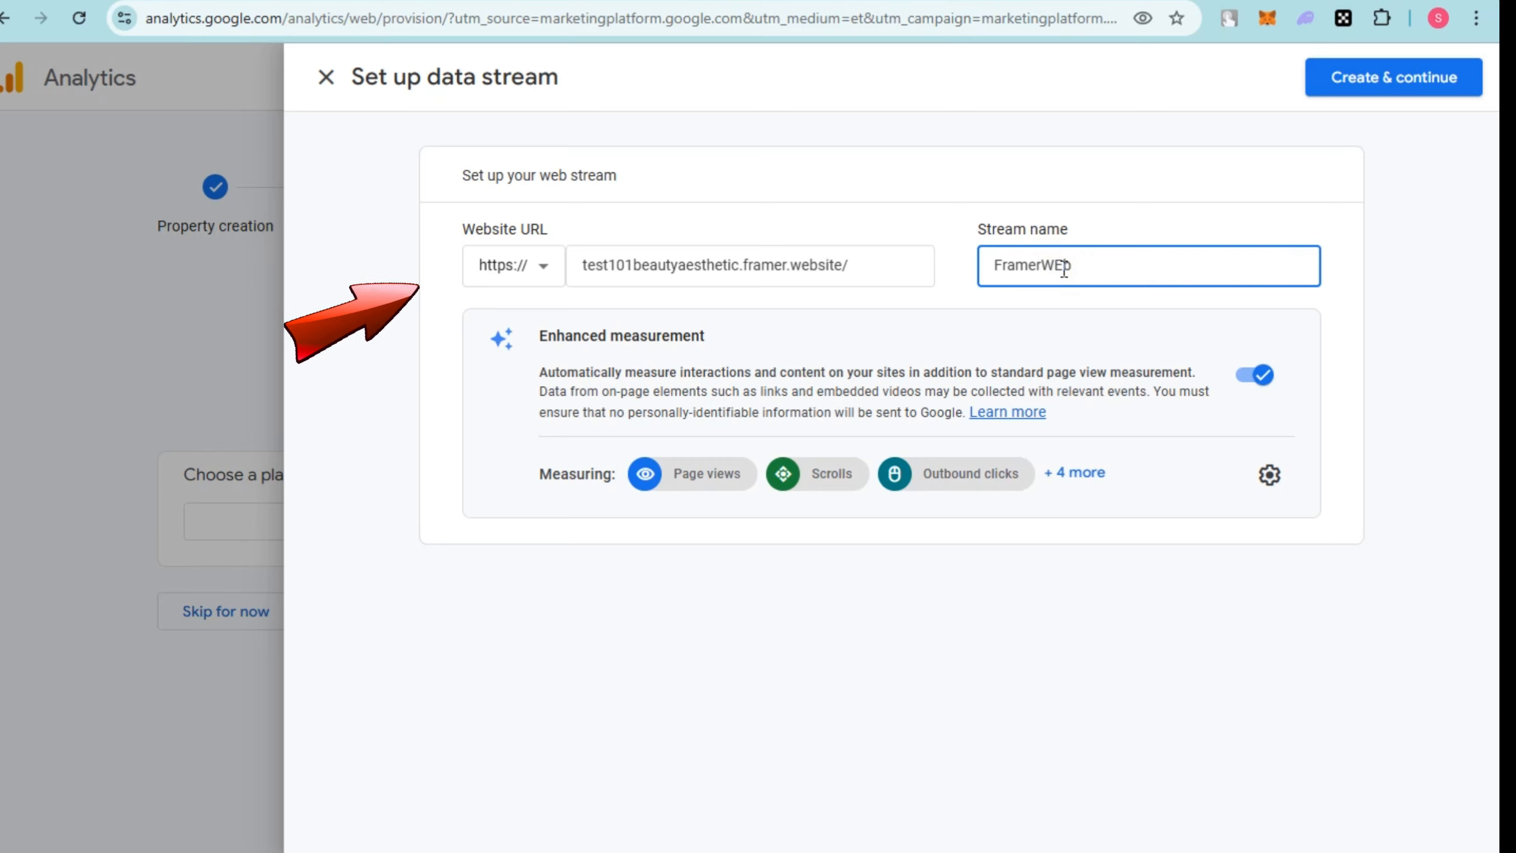
pyautogui.click(1064, 268)
pyautogui.press('BackSpace')
pyautogui.write('e')
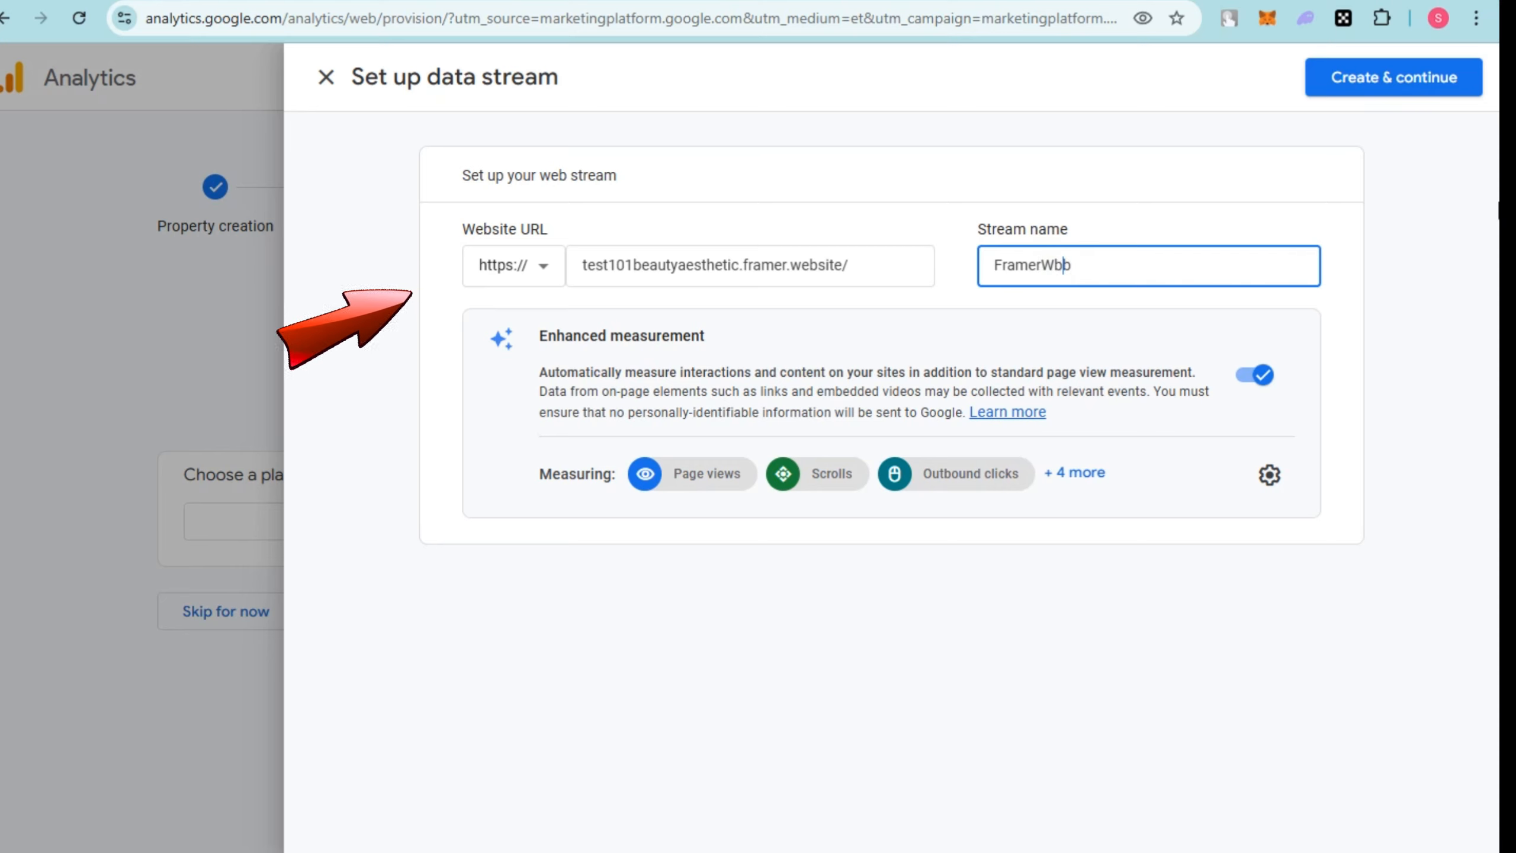
pyautogui.click(1367, 88)
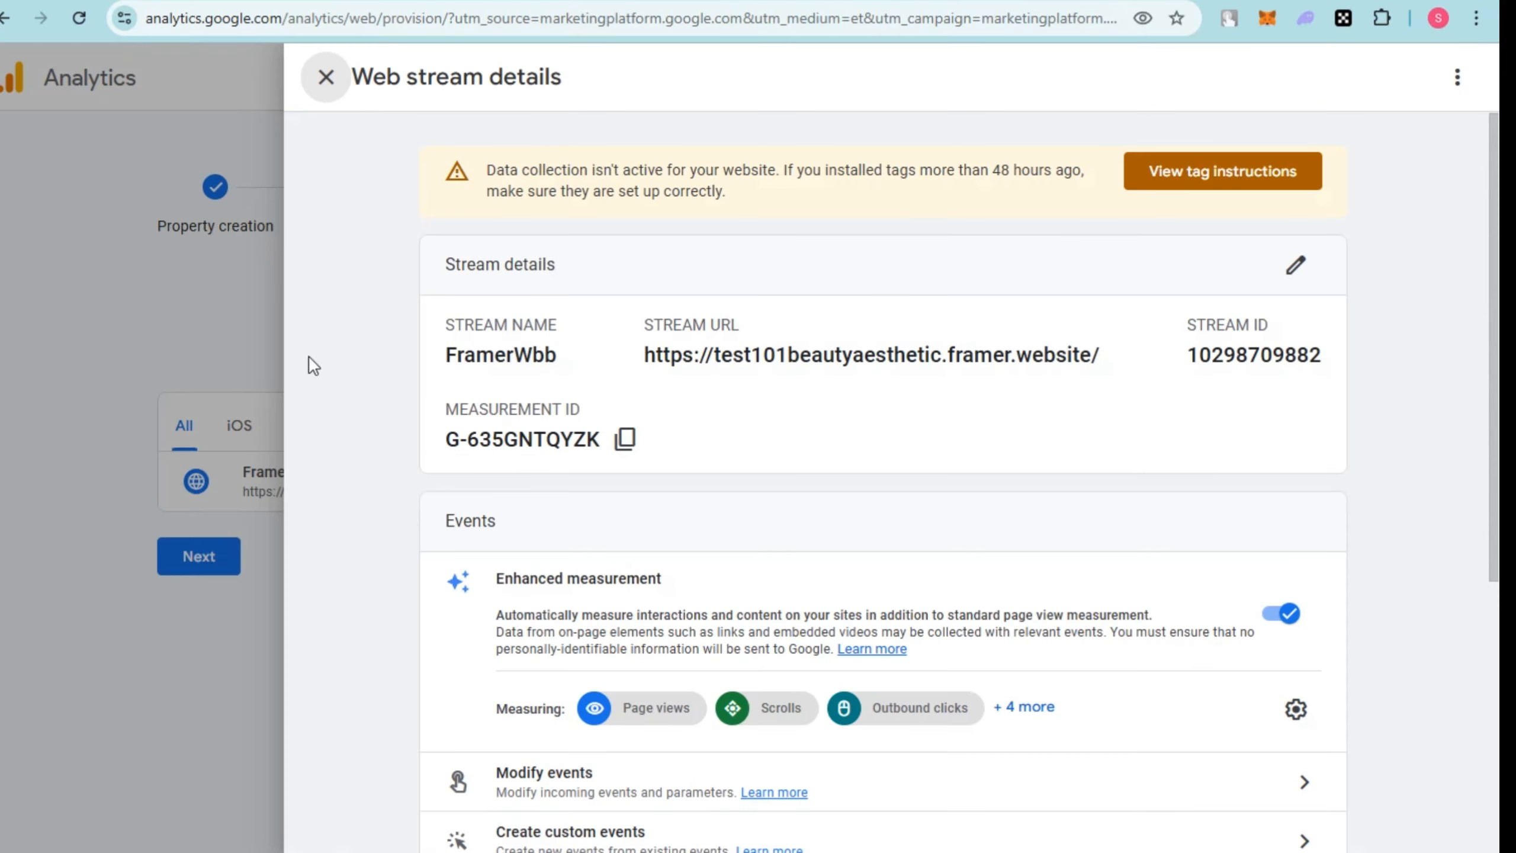
# Step: Close the stream details, continue to the Google tag setup and examine the manual installation instructions
pyautogui.click(235, 591)
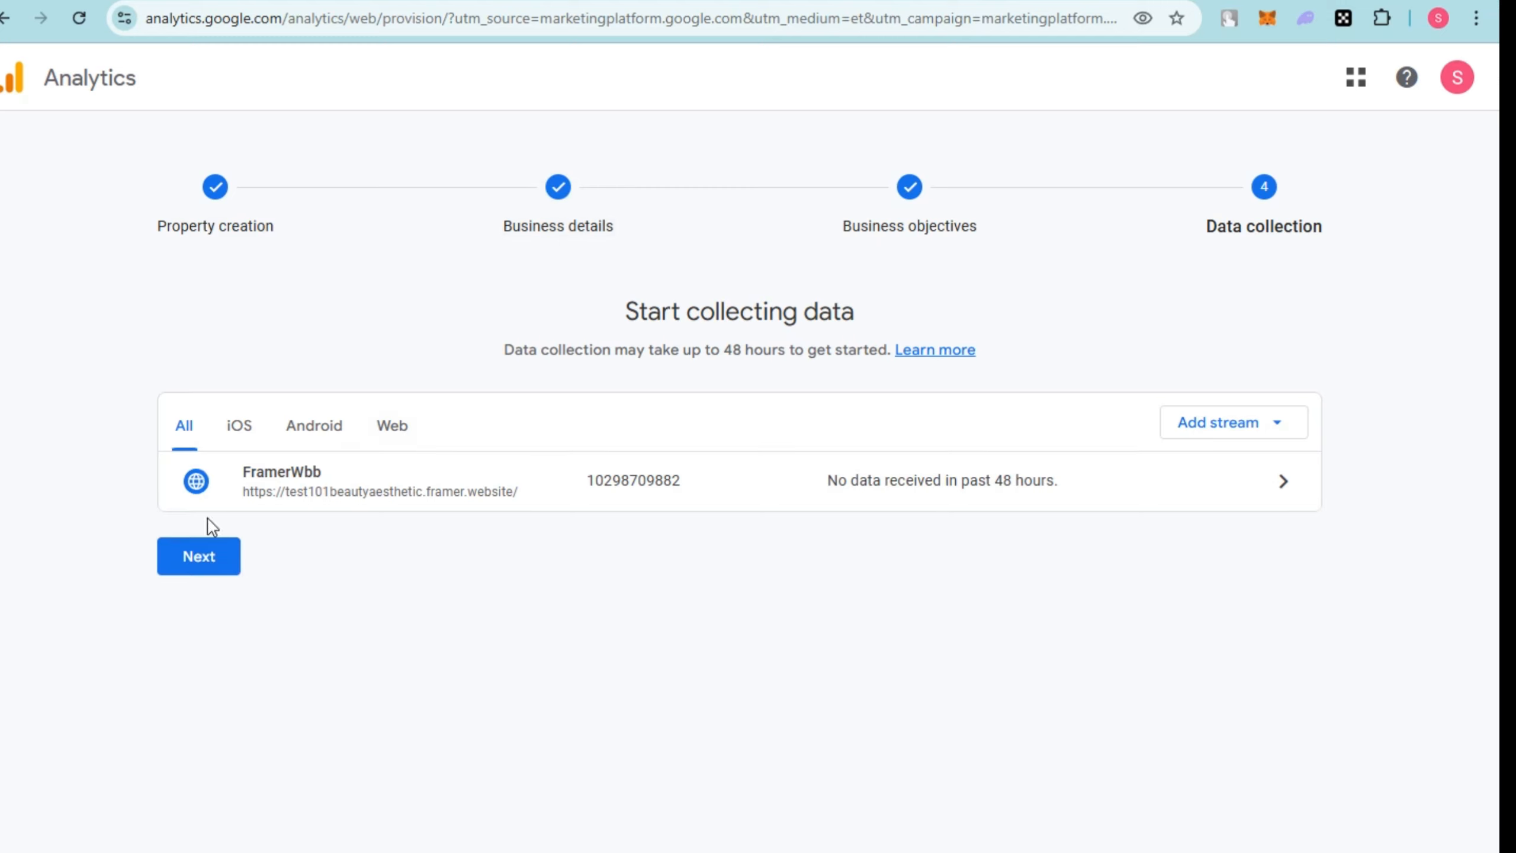
pyautogui.click(200, 566)
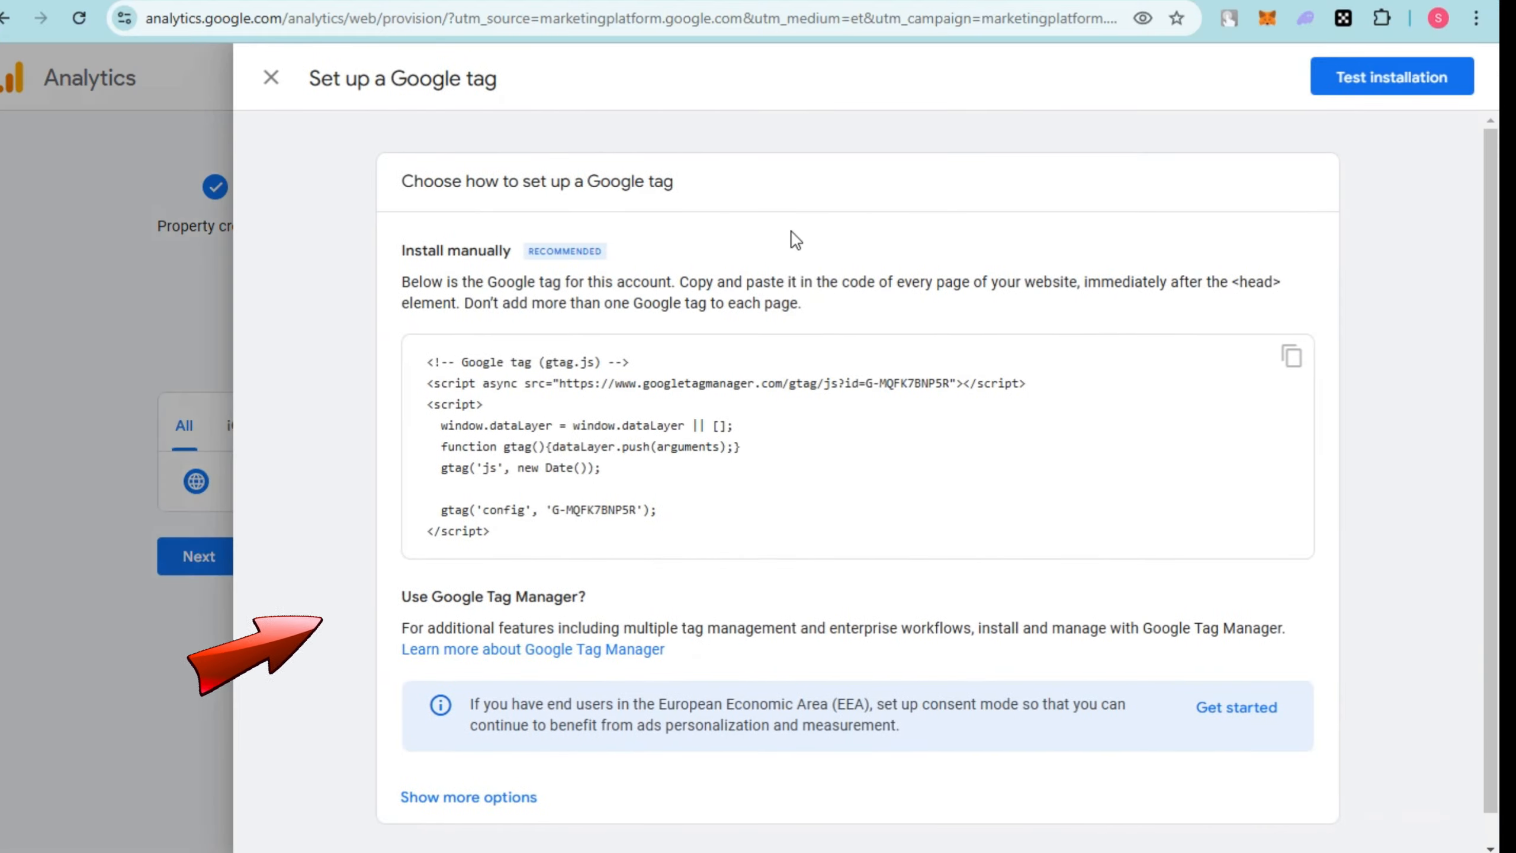
pyautogui.scroll(-1, 955, 418)
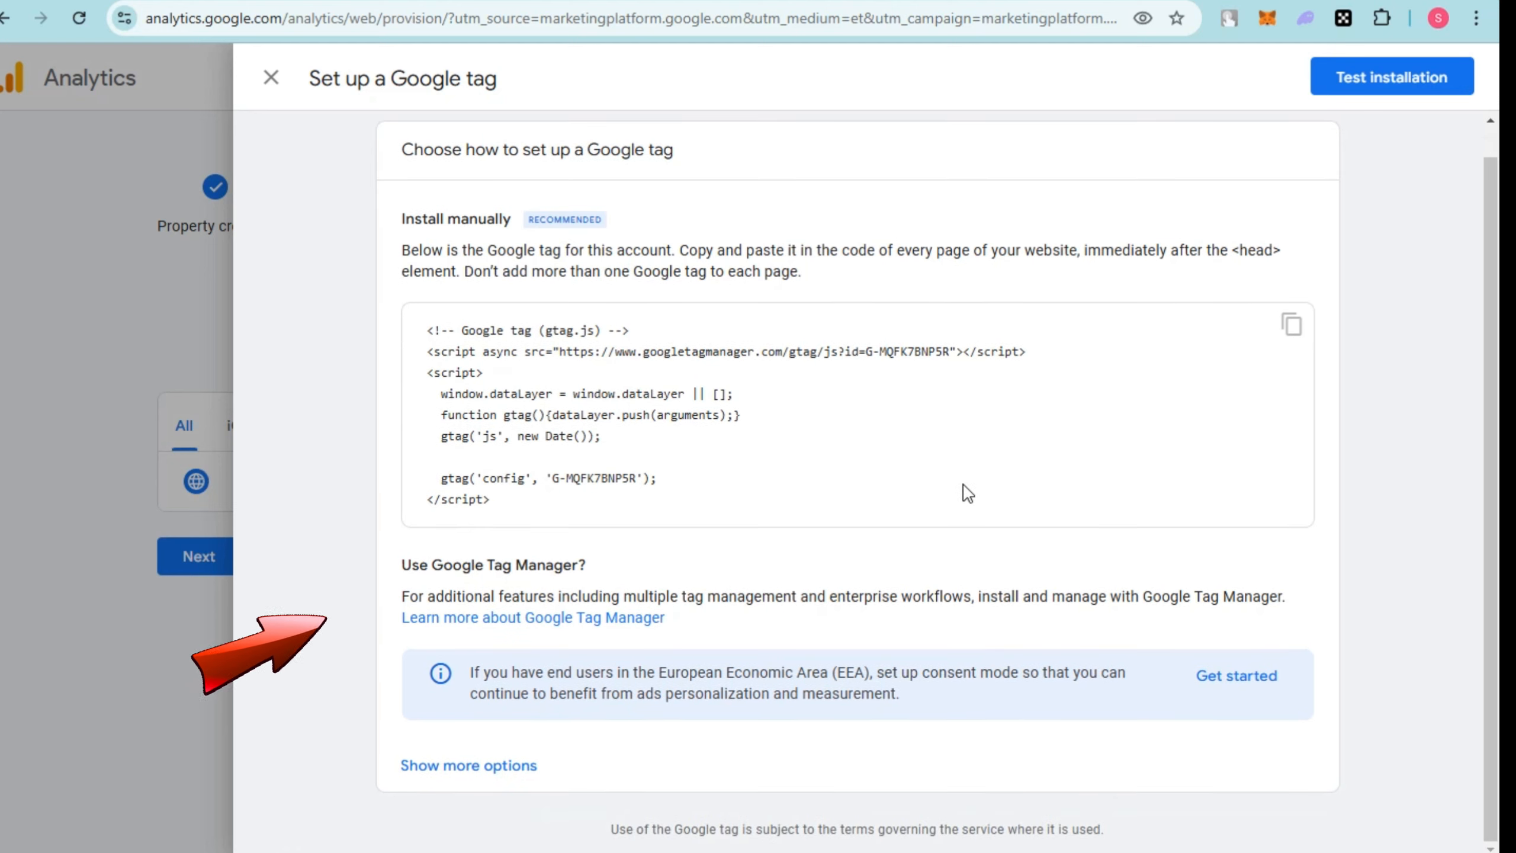
pyautogui.scroll(1, 965, 456)
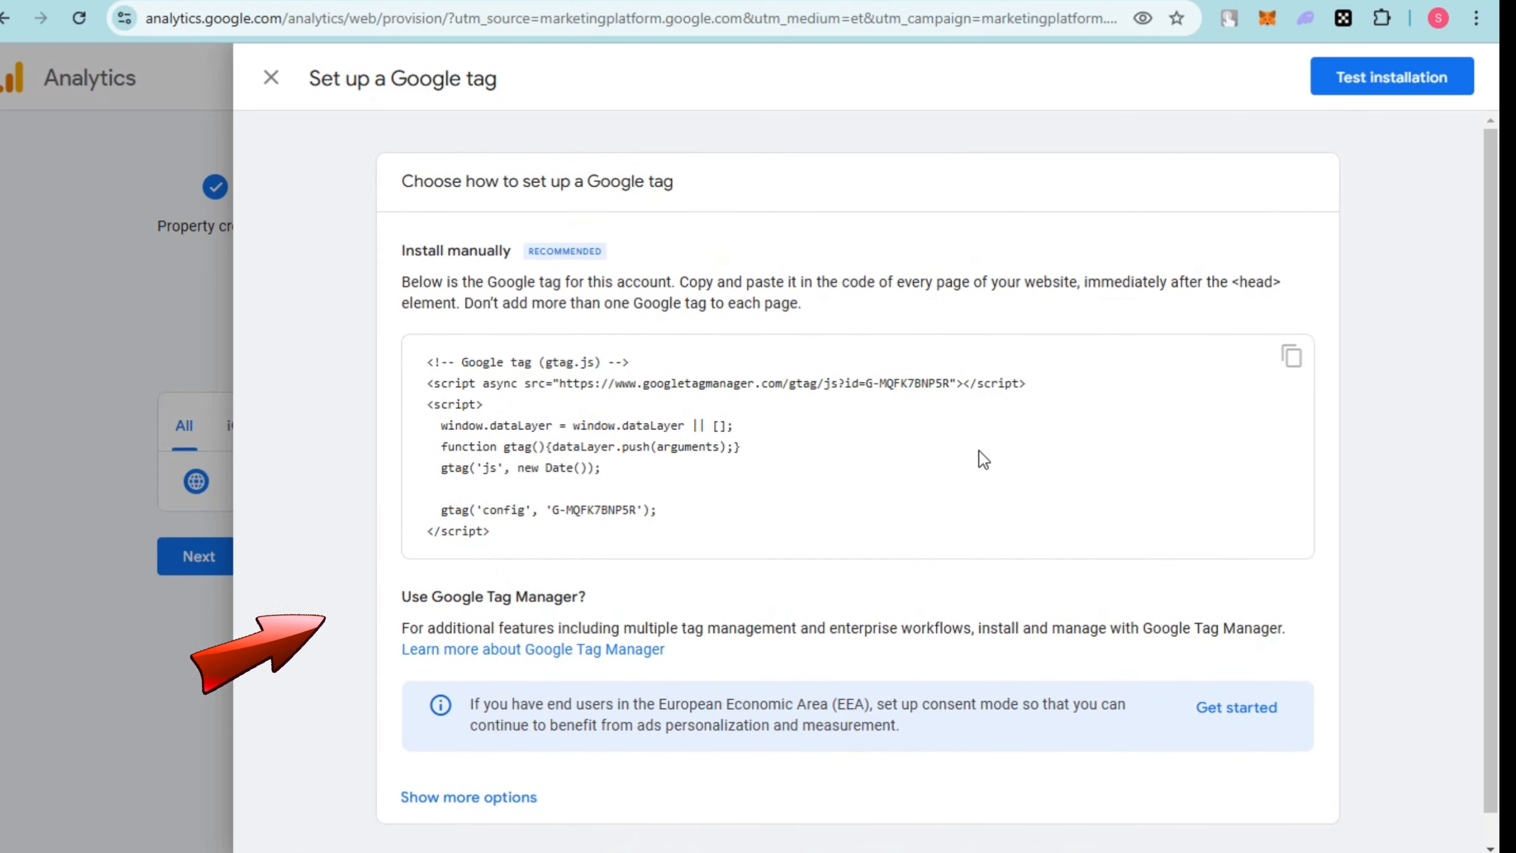
# Step: Close the Google tag setup and locate the measurement ID in the Framer Web stream's details
pyautogui.click(271, 77)
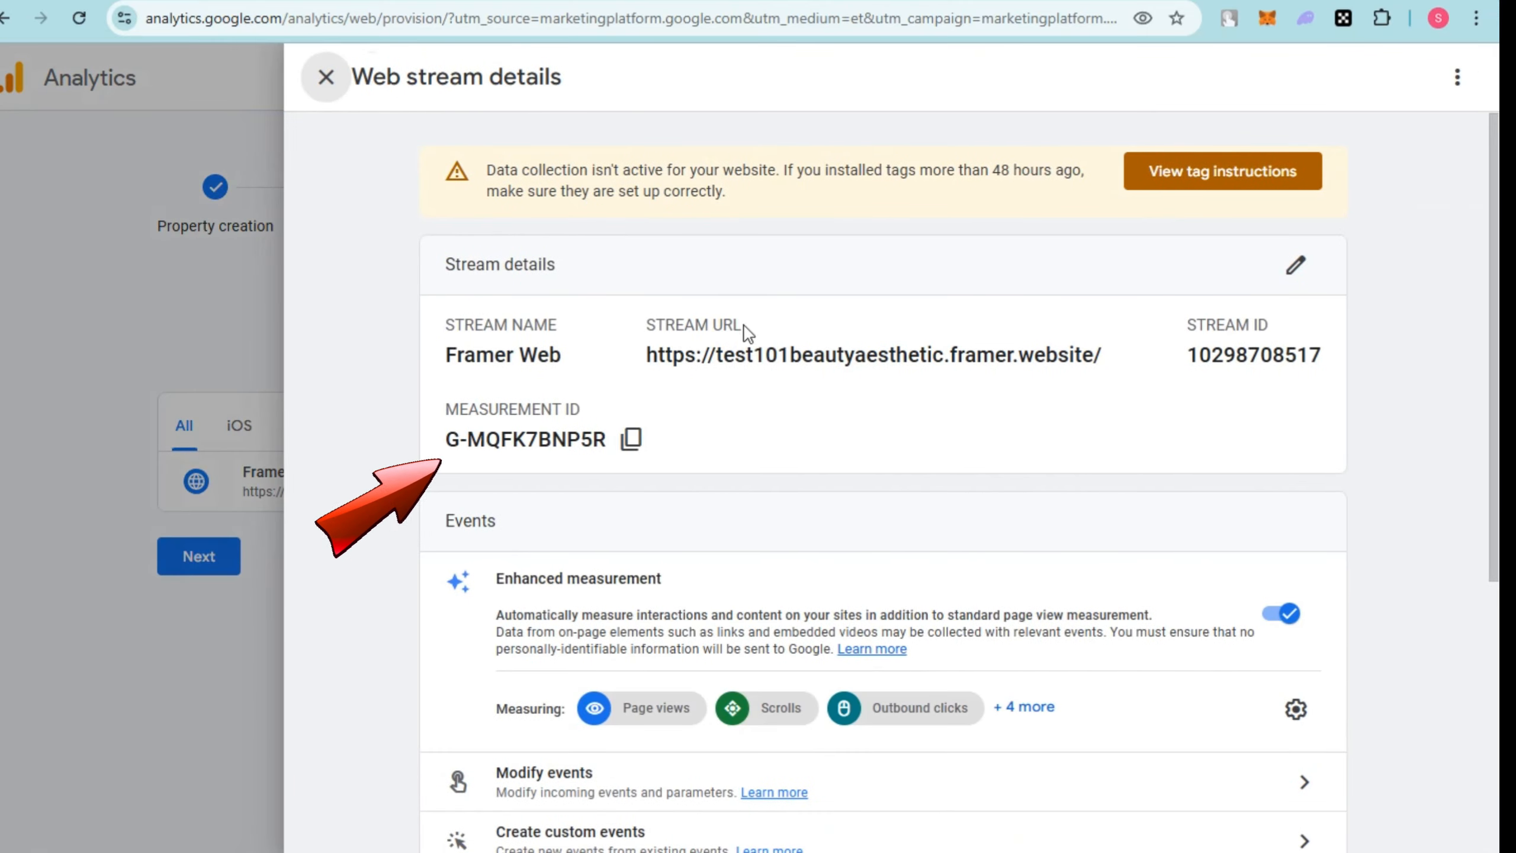
pyautogui.moveTo(456, 264); pyautogui.dragTo(603, 277)
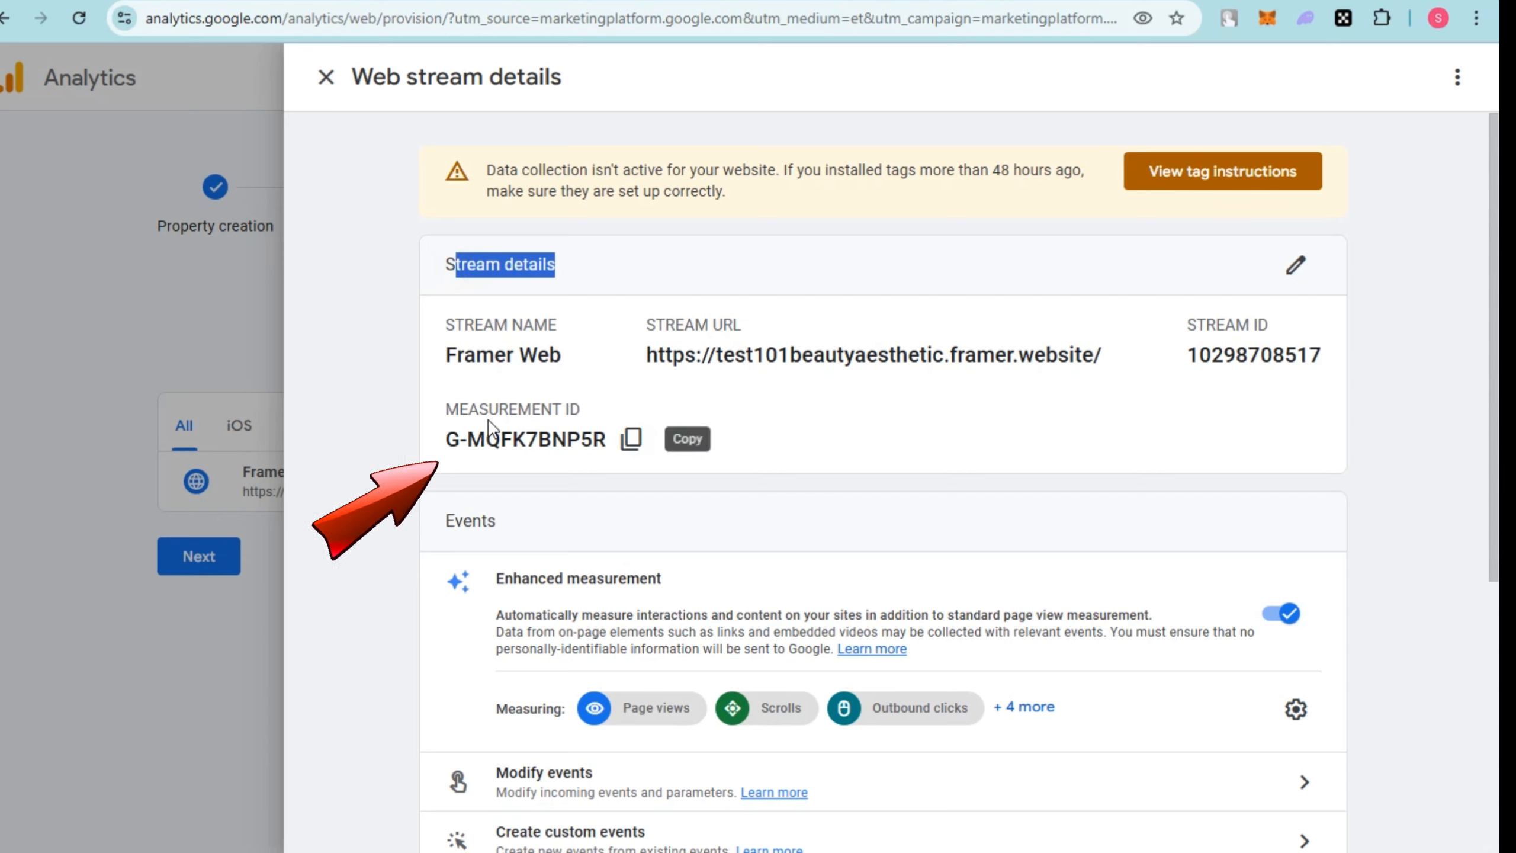
pyautogui.moveTo(449, 409); pyautogui.dragTo(584, 411)
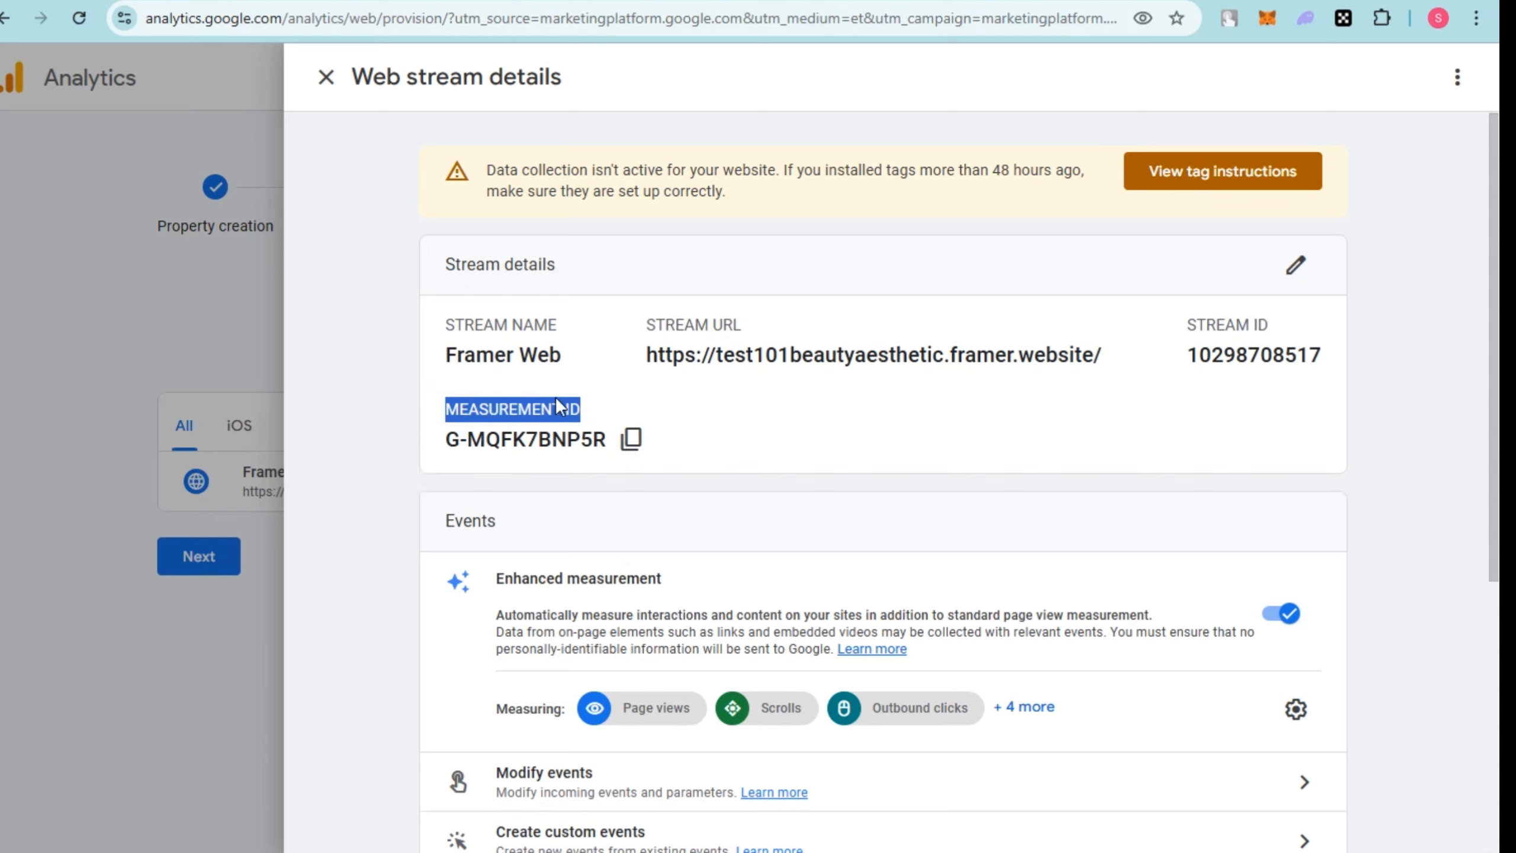
# Step: Copy the Framer Web stream's measurement ID and switch to the Framer project's General site settings
pyautogui.click(632, 440)
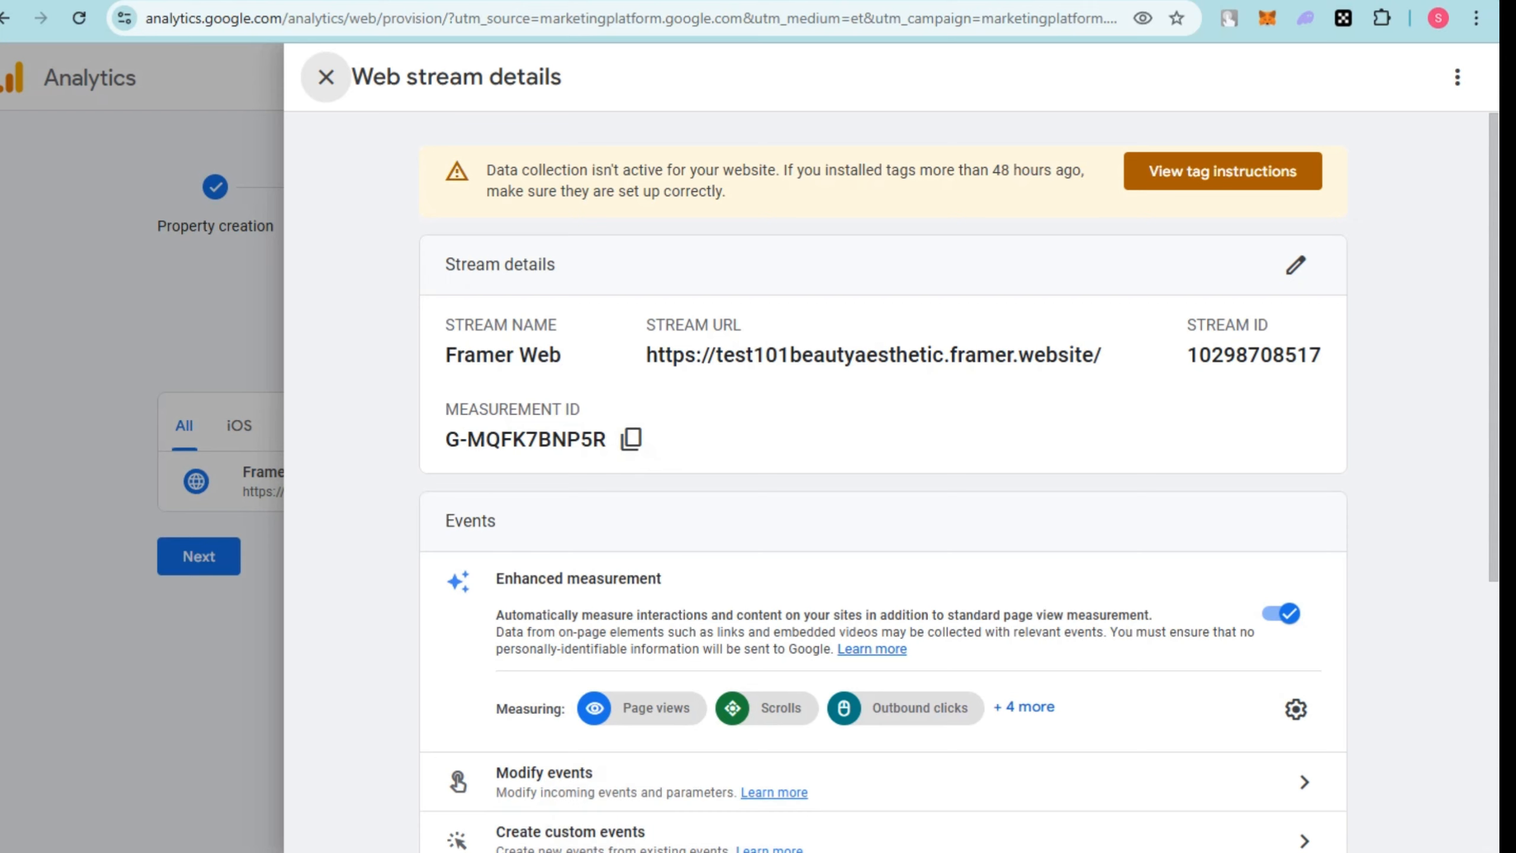
pyautogui.click(847, 1)
pyautogui.click(716, 1)
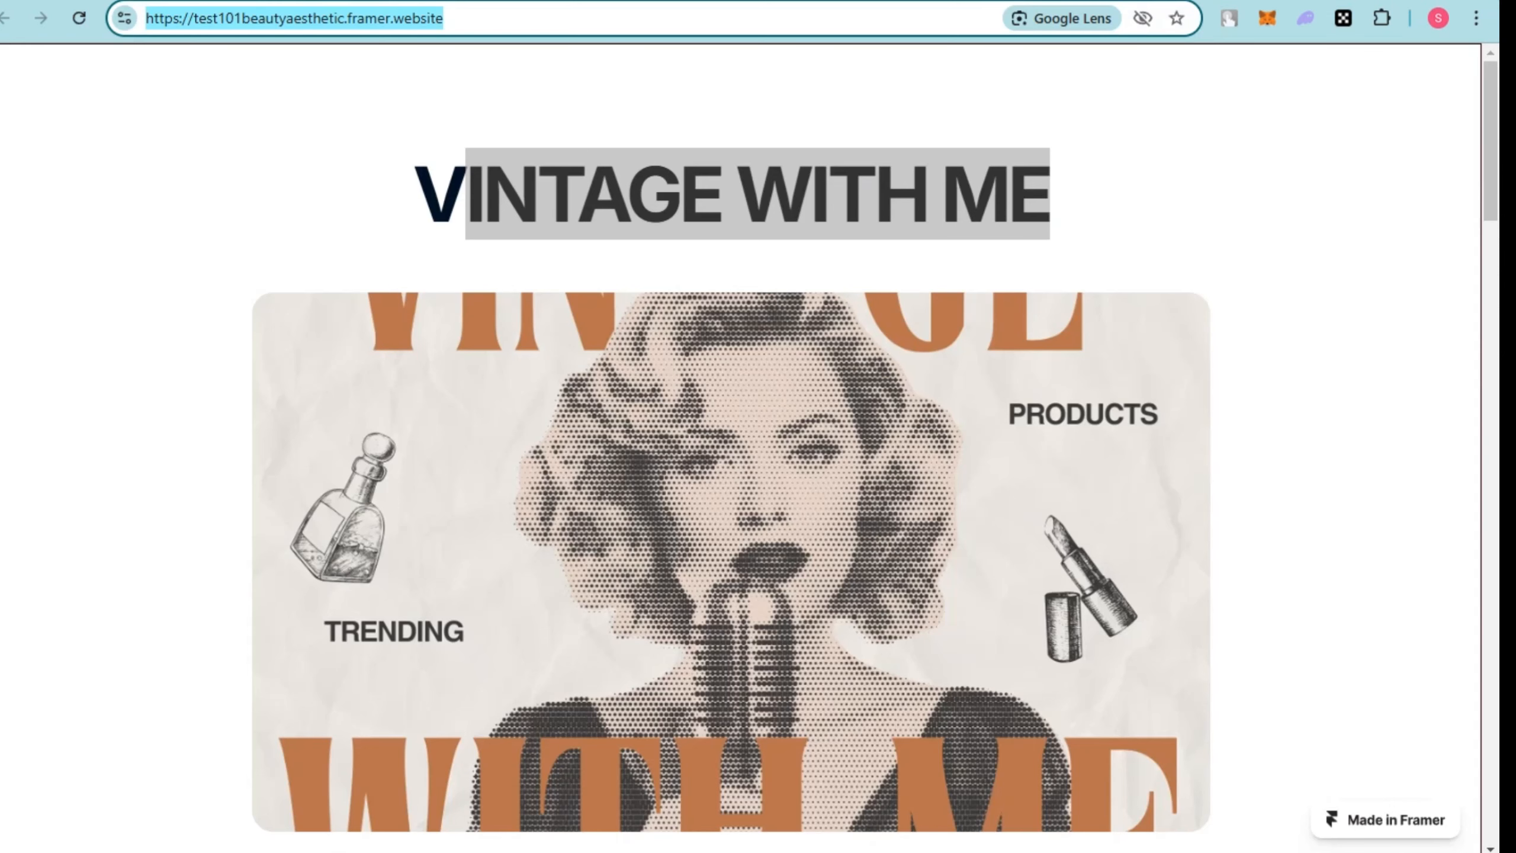
pyautogui.hotkey('ctrl', 'shift', 'Tab')
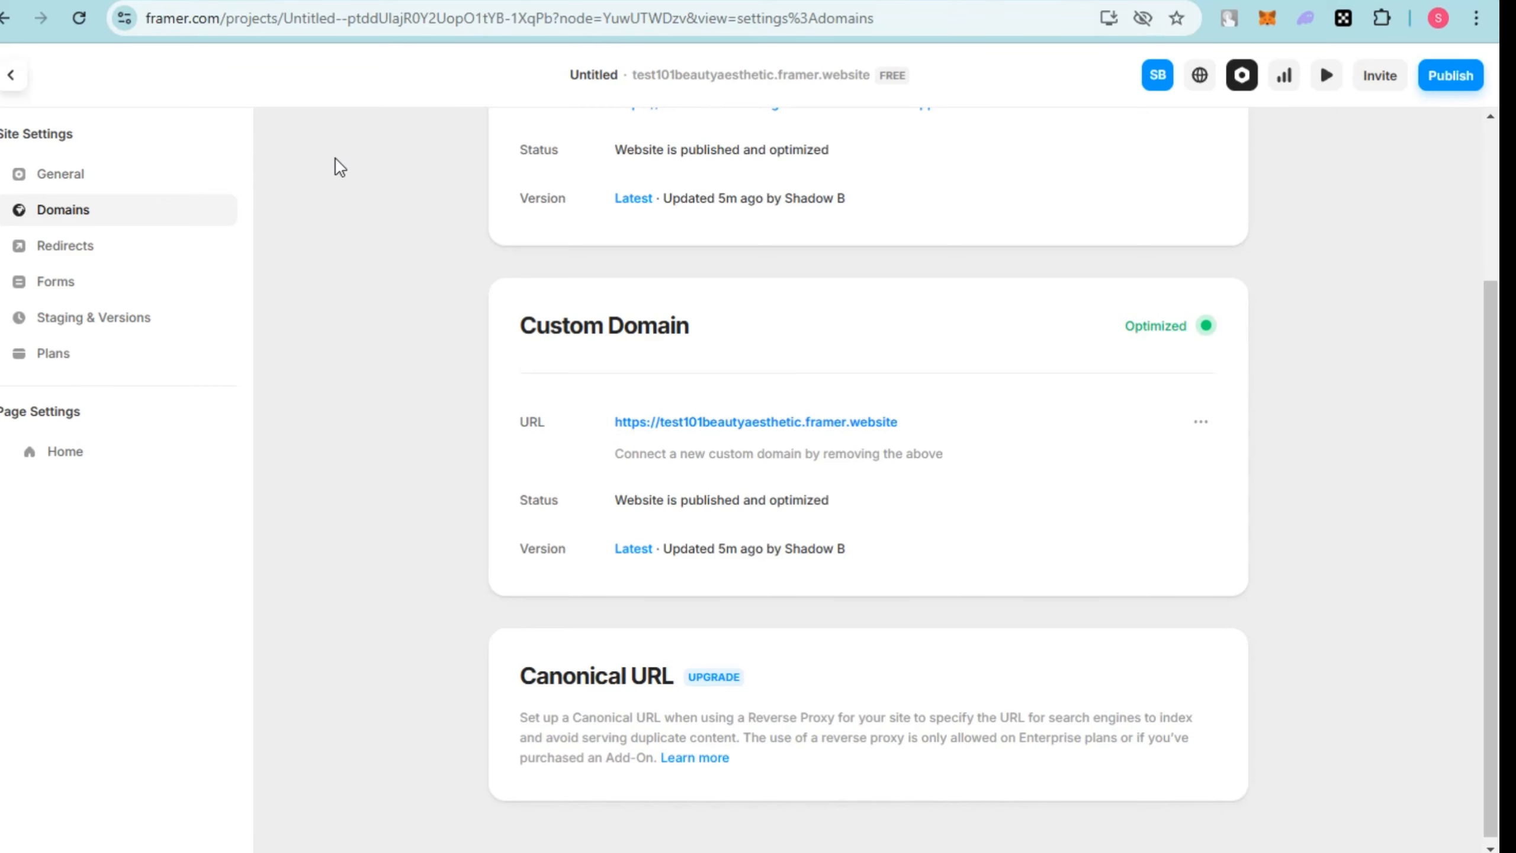
pyautogui.click(101, 183)
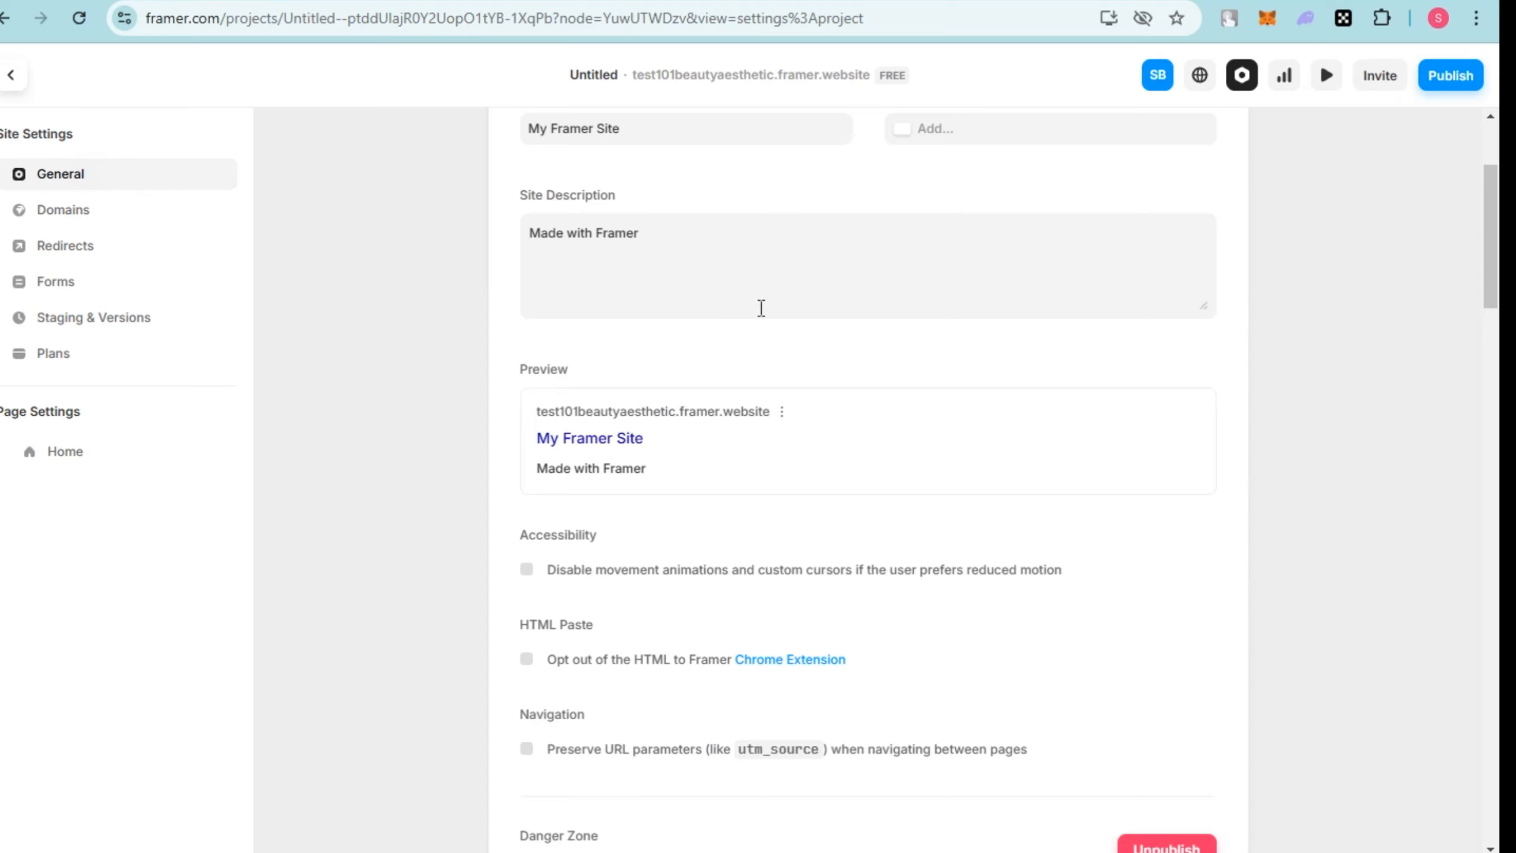
# Step: Enter the copied G-MQFK7BNP5R as the Google Analytics Measurement ID in the General site settings and save it
pyautogui.scroll(-5, 761, 308)
pyautogui.scroll(7, 761, 308)
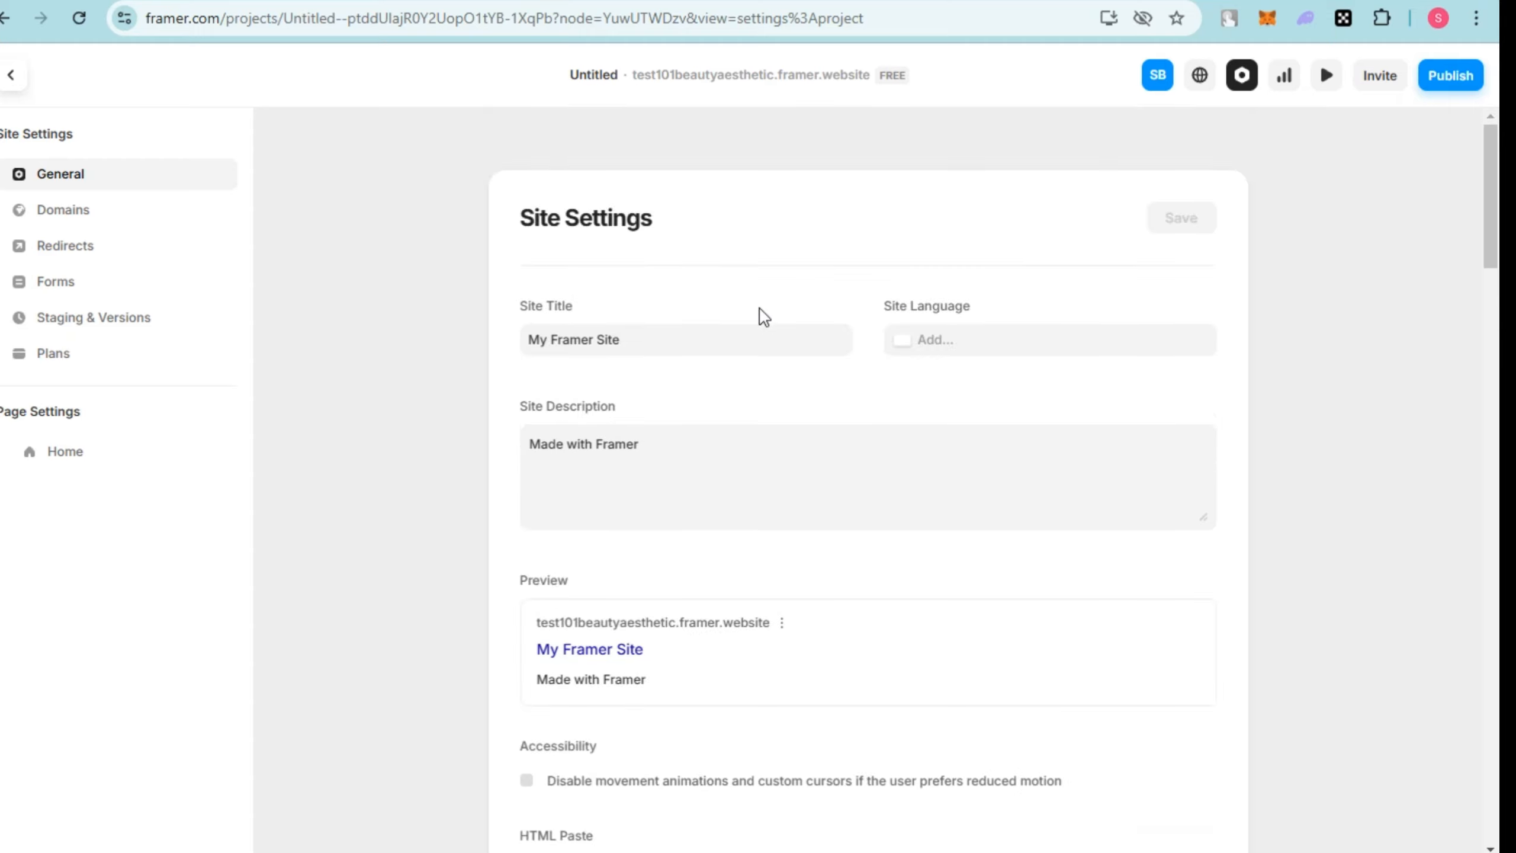
pyautogui.scroll(-3, 762, 315)
pyautogui.scroll(3, 755, 298)
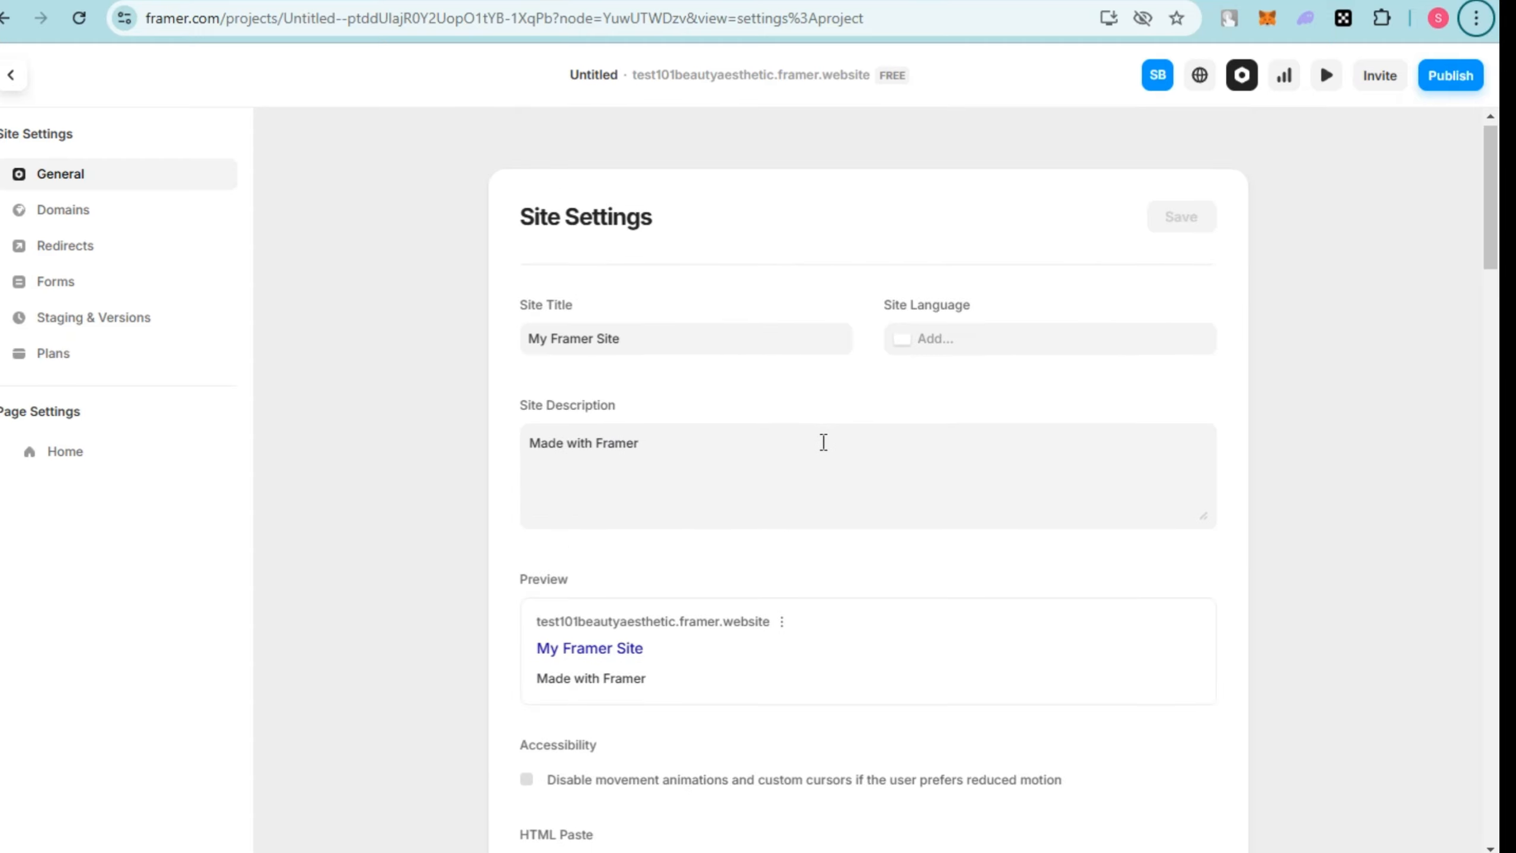
pyautogui.scroll(-6, 836, 513)
pyautogui.scroll(-16, 850, 627)
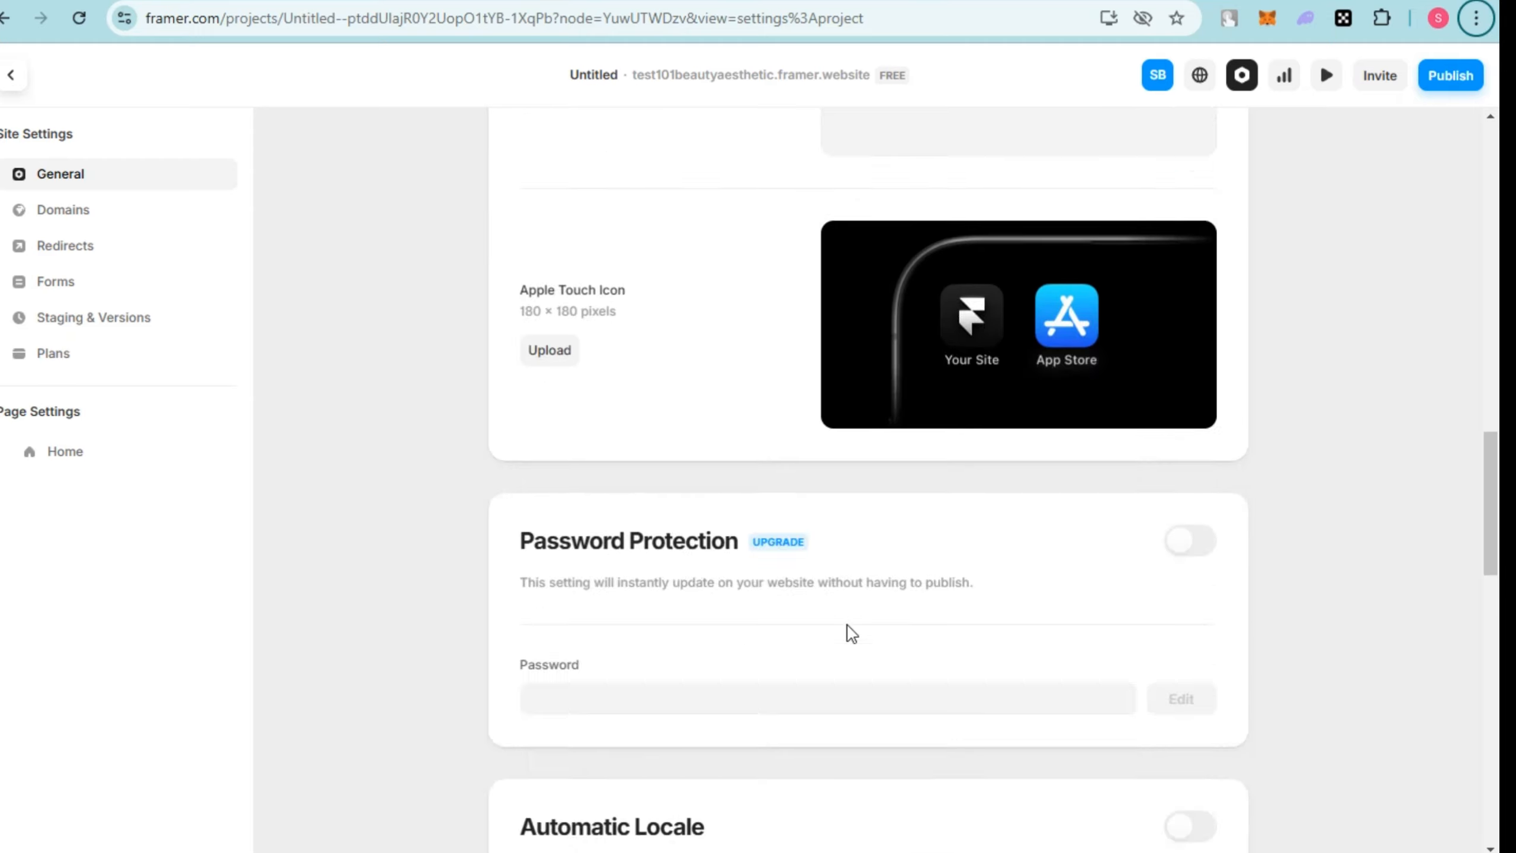
pyautogui.scroll(-12, 851, 632)
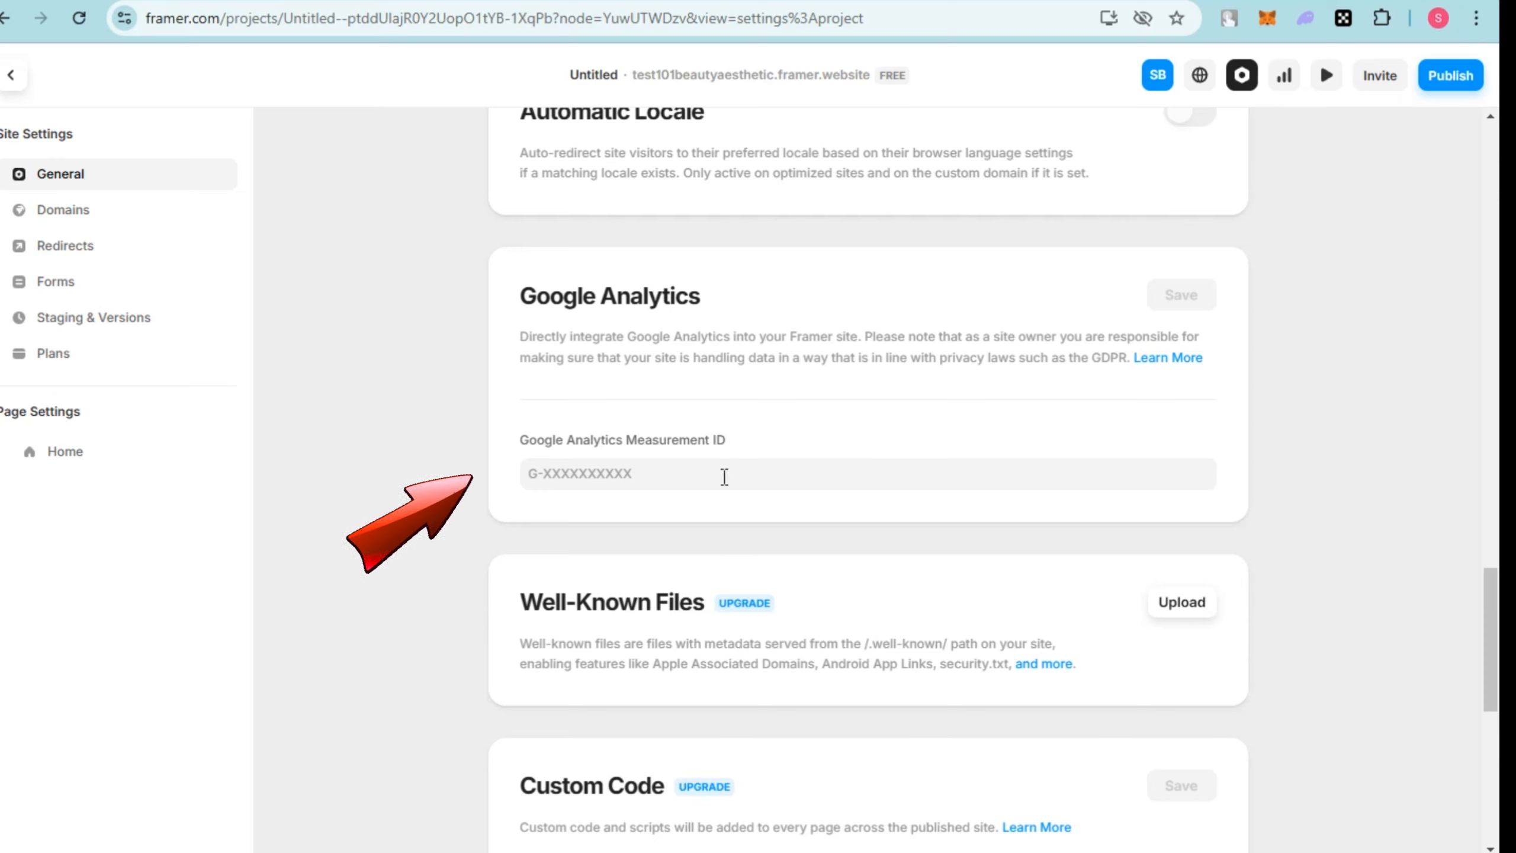
pyautogui.click(588, 485)
pyautogui.write('G-MQFKZBNP5R')
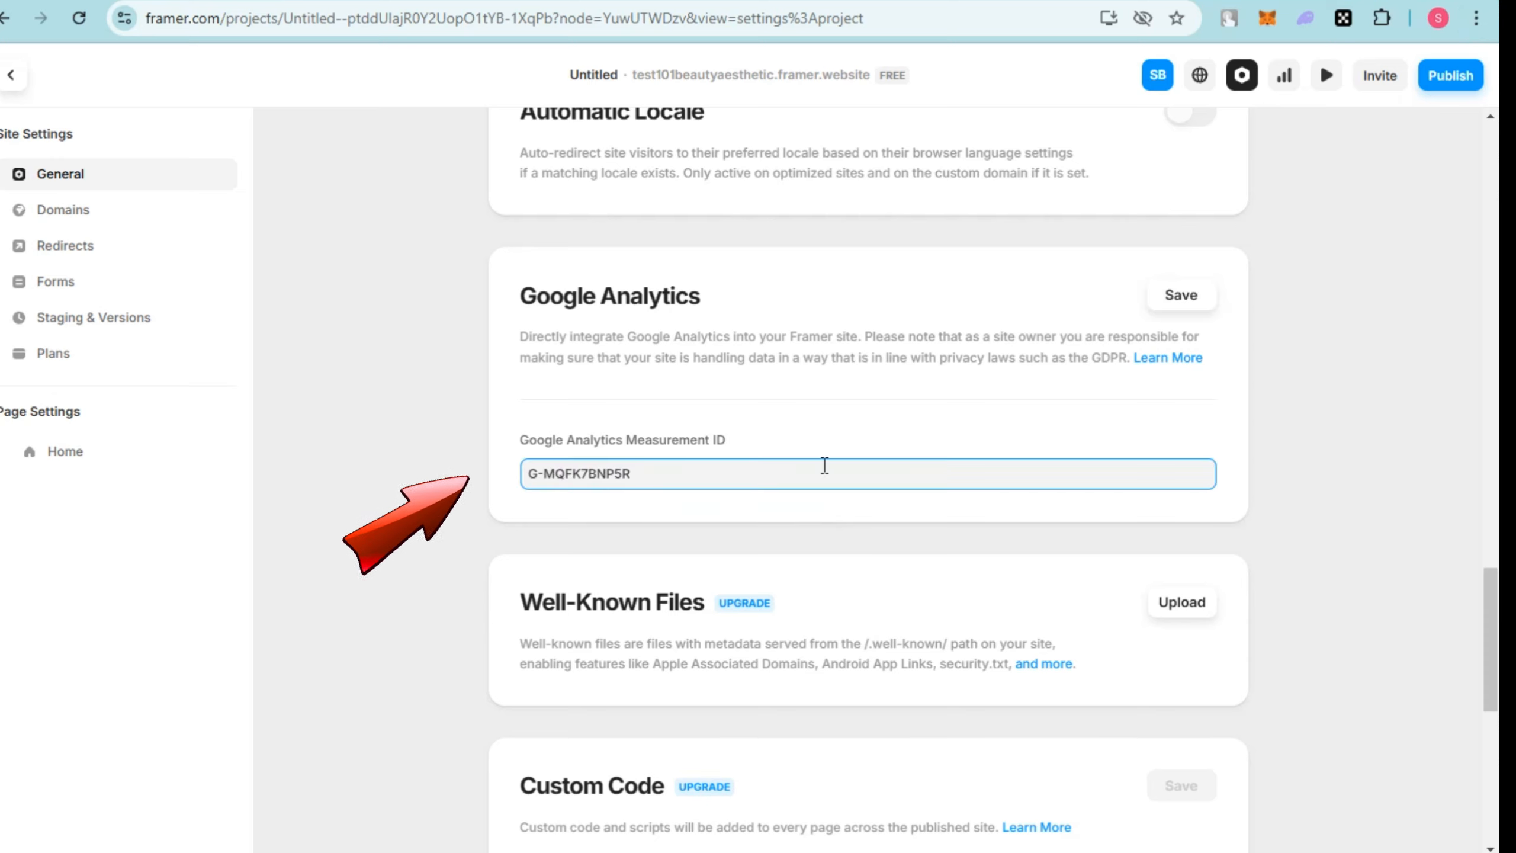
pyautogui.scroll(4, 937, 579)
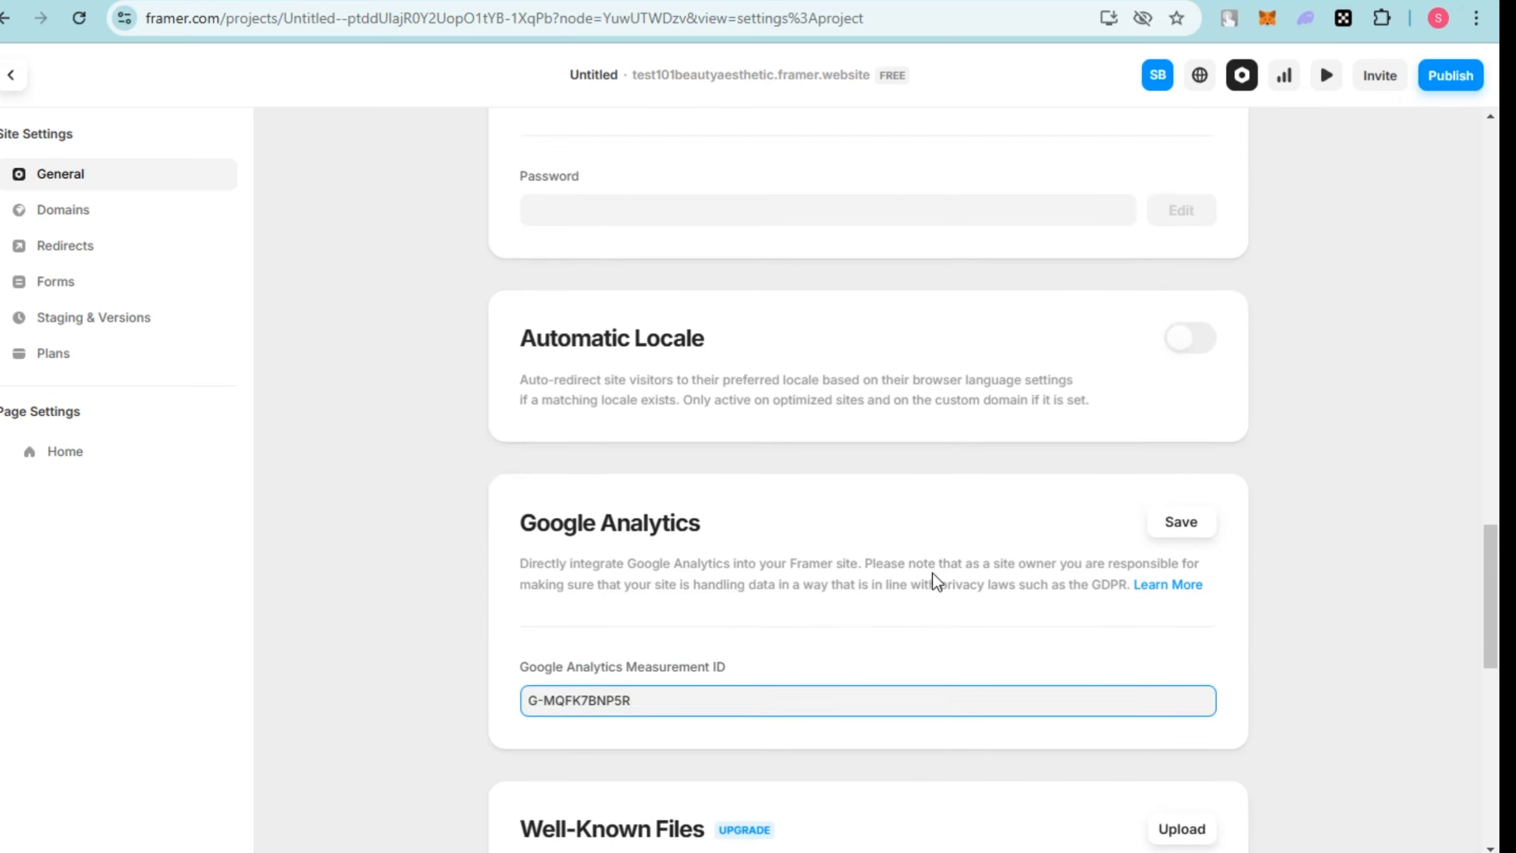
pyautogui.scroll(-2, 936, 583)
pyautogui.scroll(-2, 937, 584)
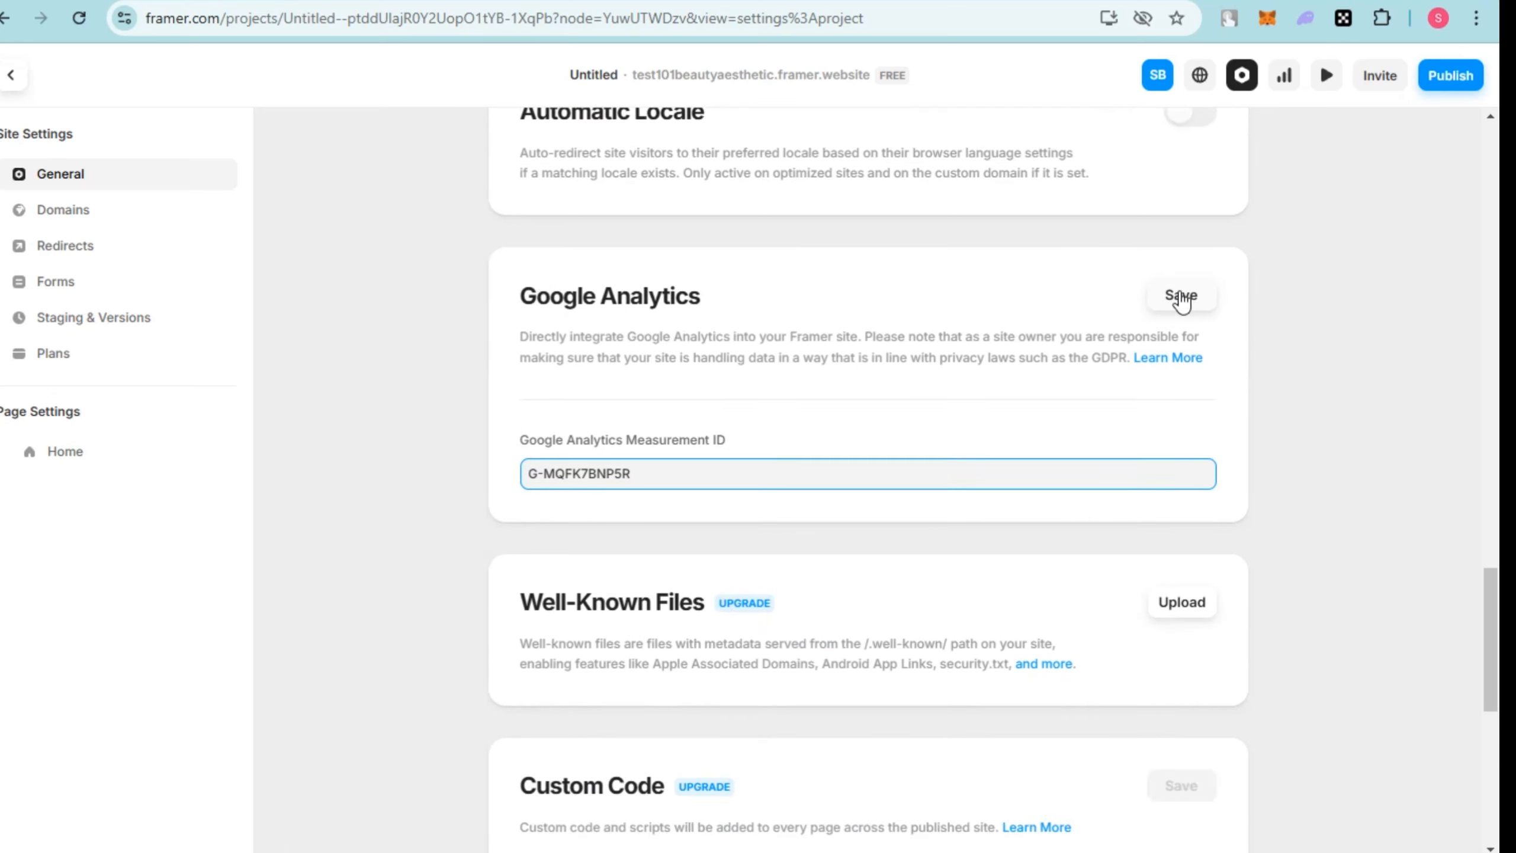
pyautogui.click(1182, 296)
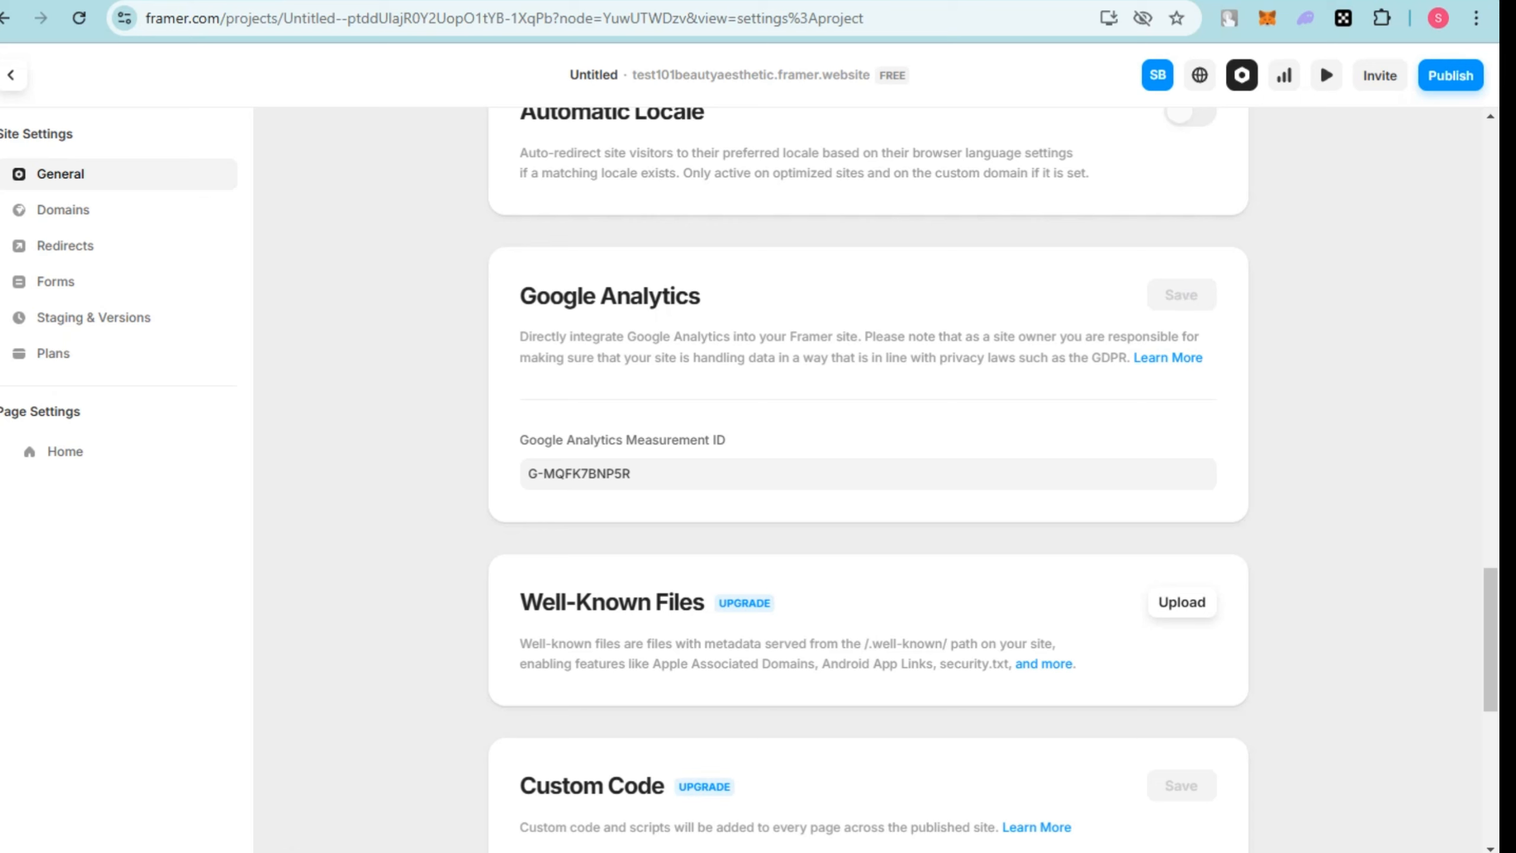
# Step: Switch back to Google Analytics and review the Framer Web stream's details
pyautogui.hotkey('ctrl', 'Tab')
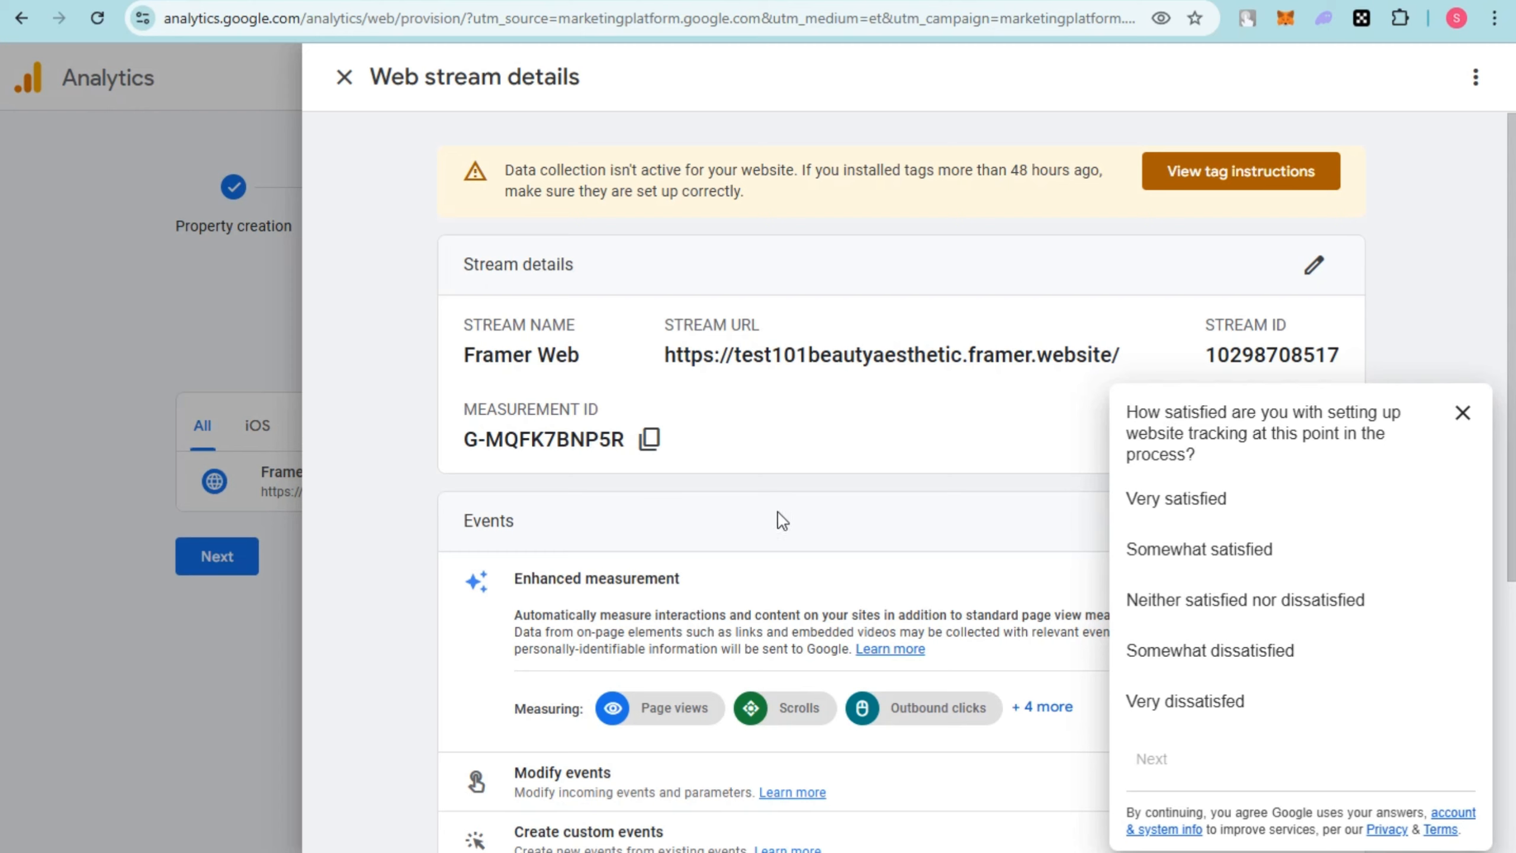
pyautogui.press('alt')
pyautogui.press('Escape')
pyautogui.press('alt')
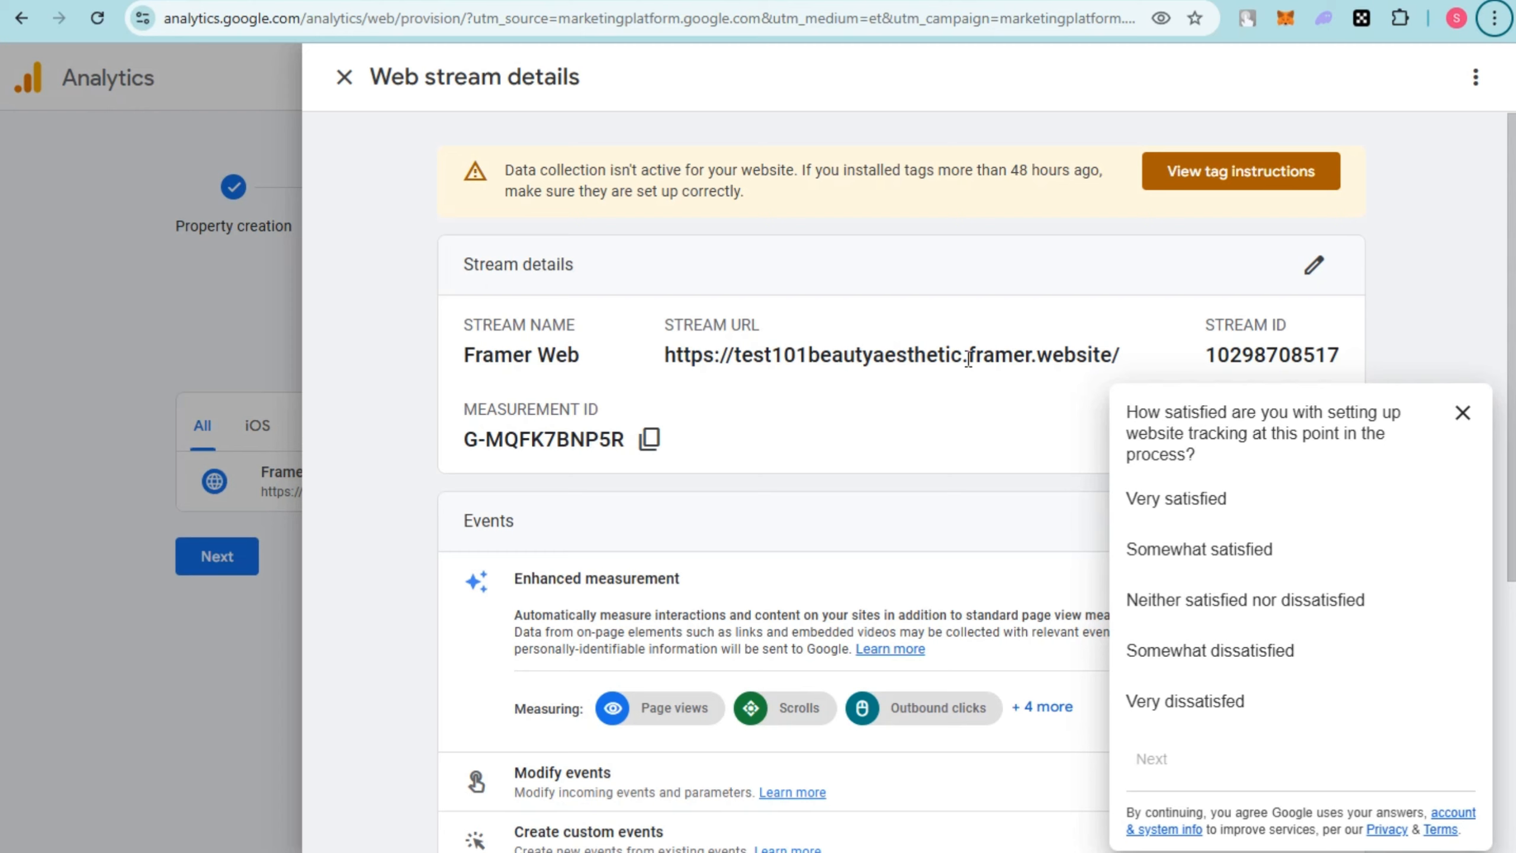